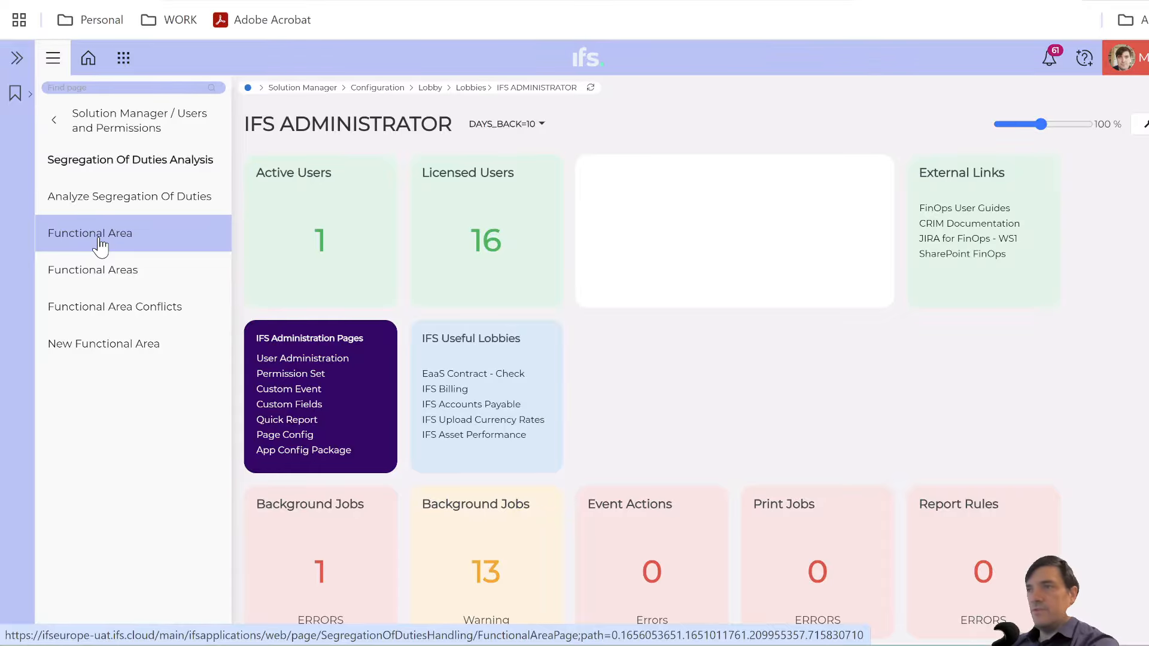
- Start a new functional area under Segregation Of Duties Analysis and name it Change Supplier Bank Account
click(100, 242)
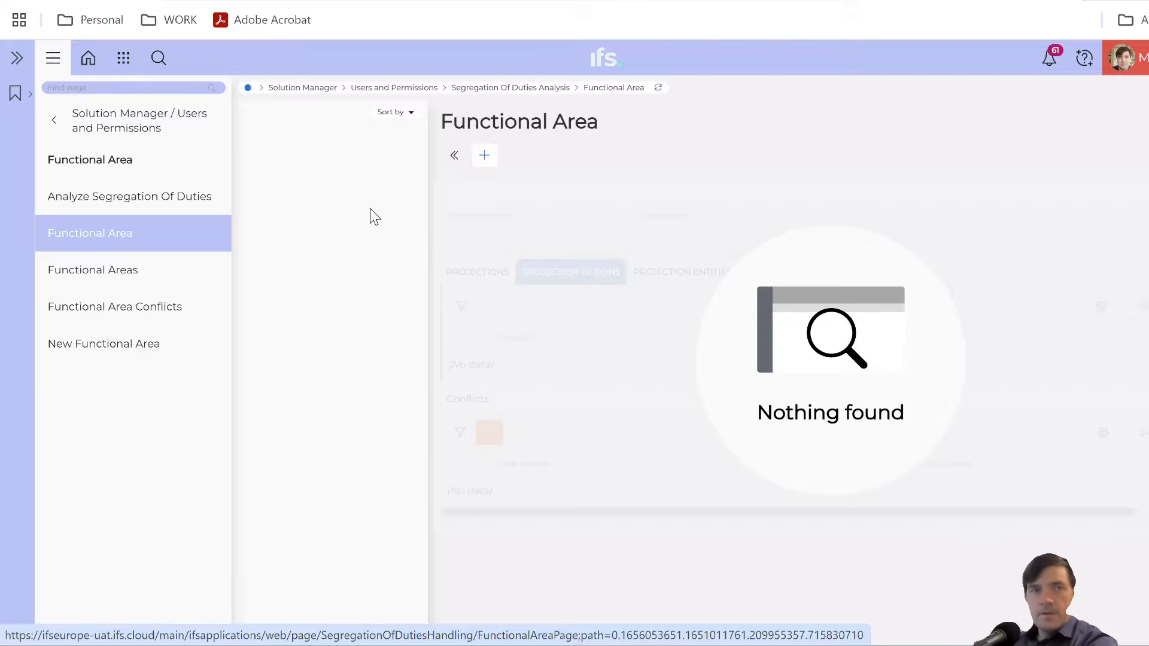
click(484, 157)
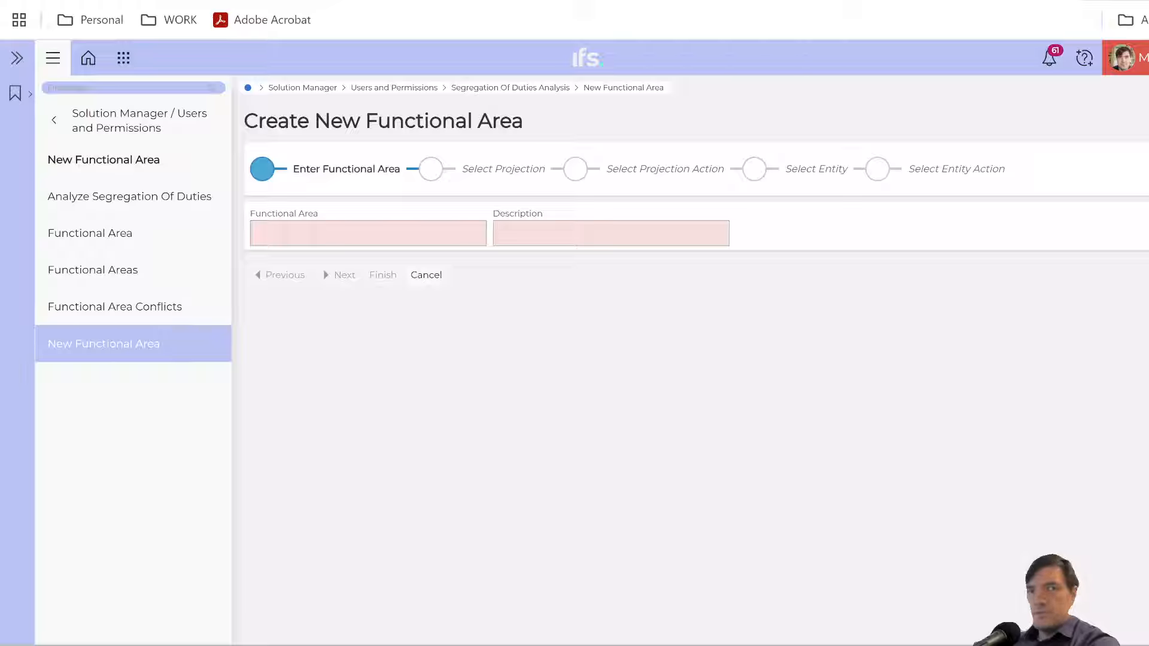
text(Change)
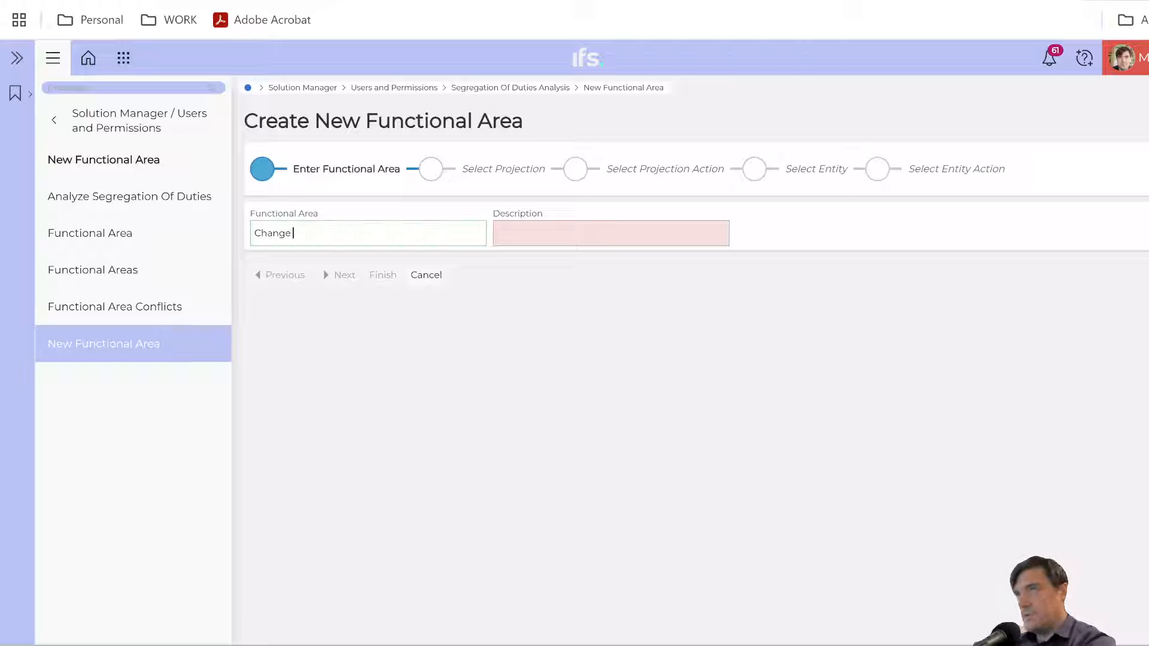
text( Supplie)
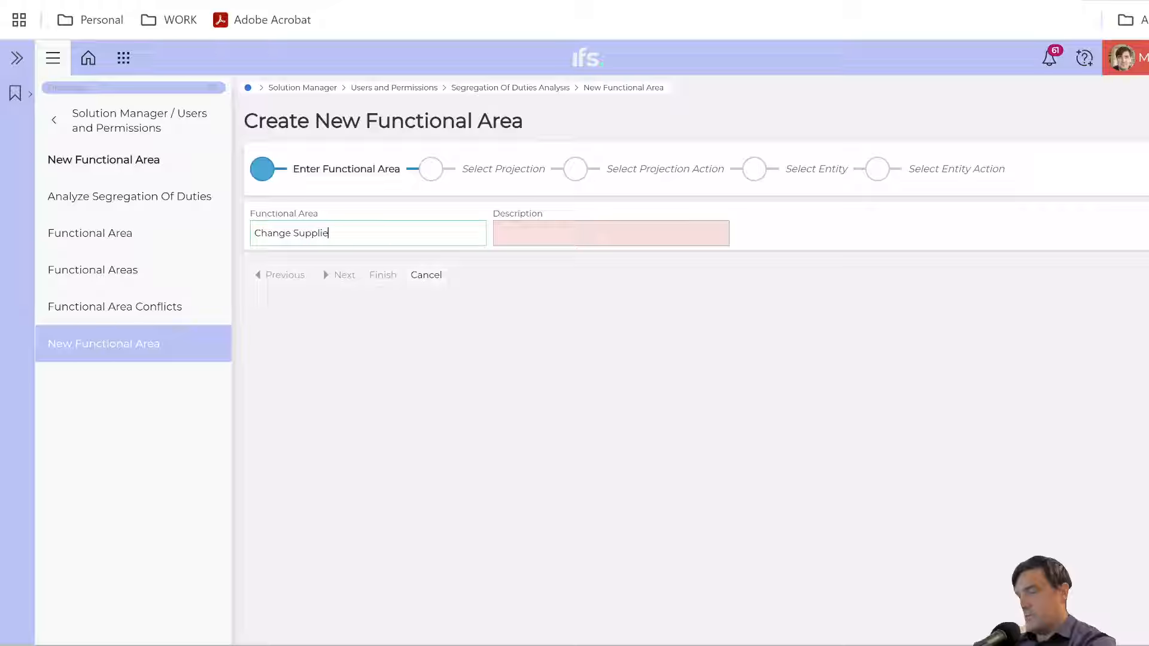
text(r Ban)
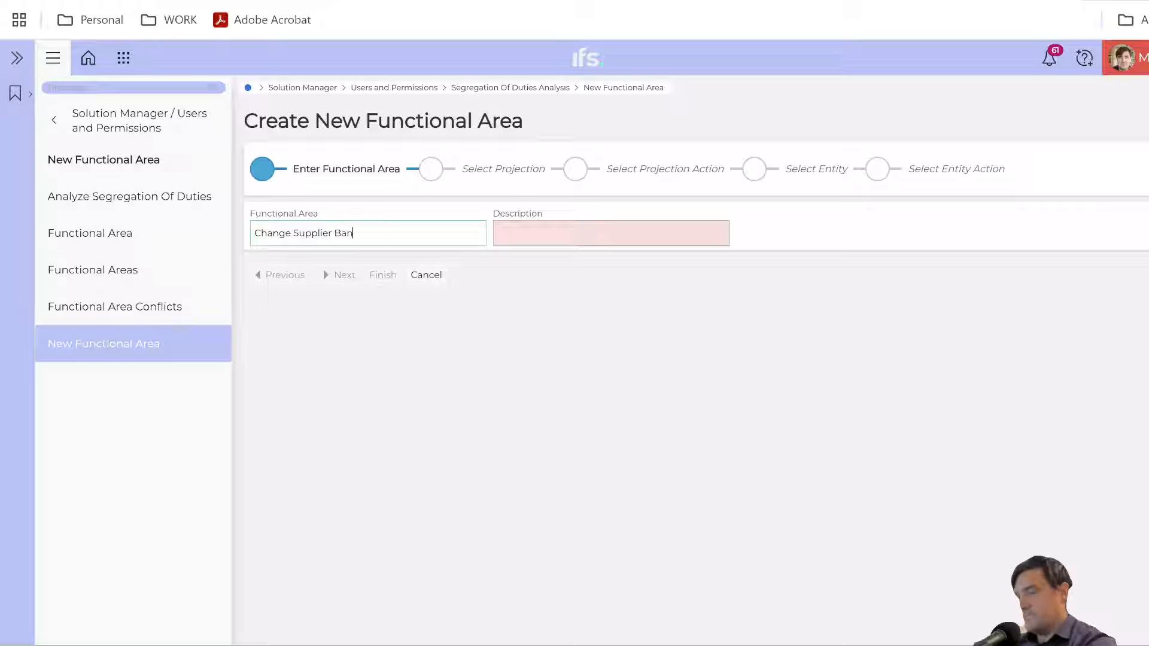
text(k Account)
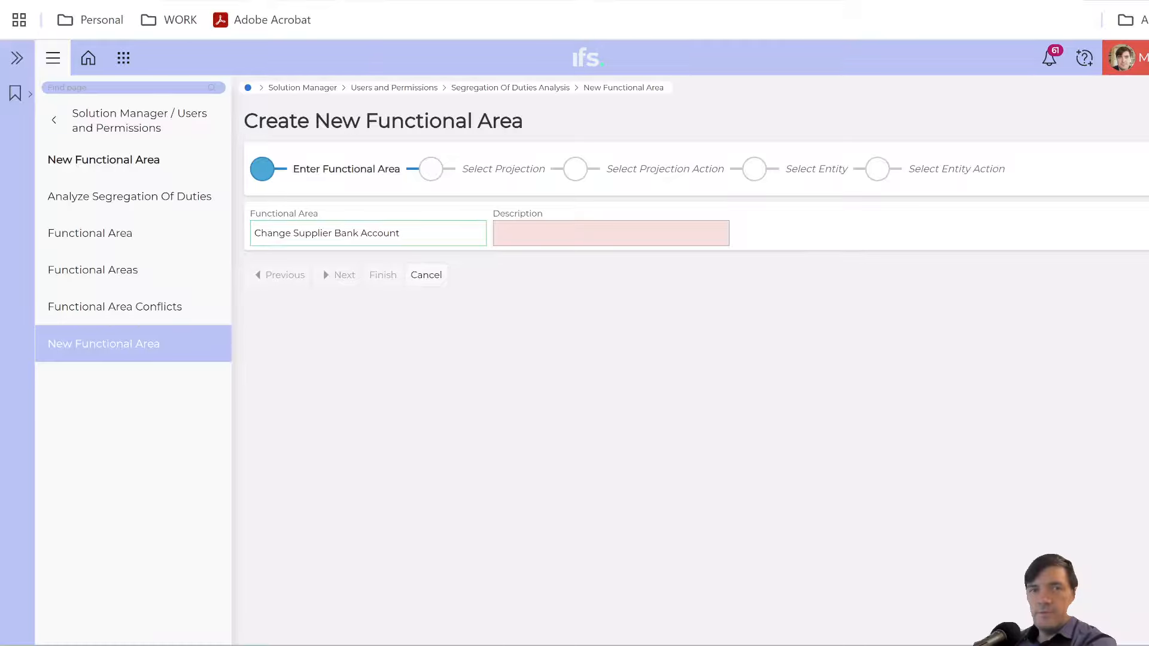
- Copy the functional area's name into its description and finish creating it without adding any projections
key(ctrl+a)
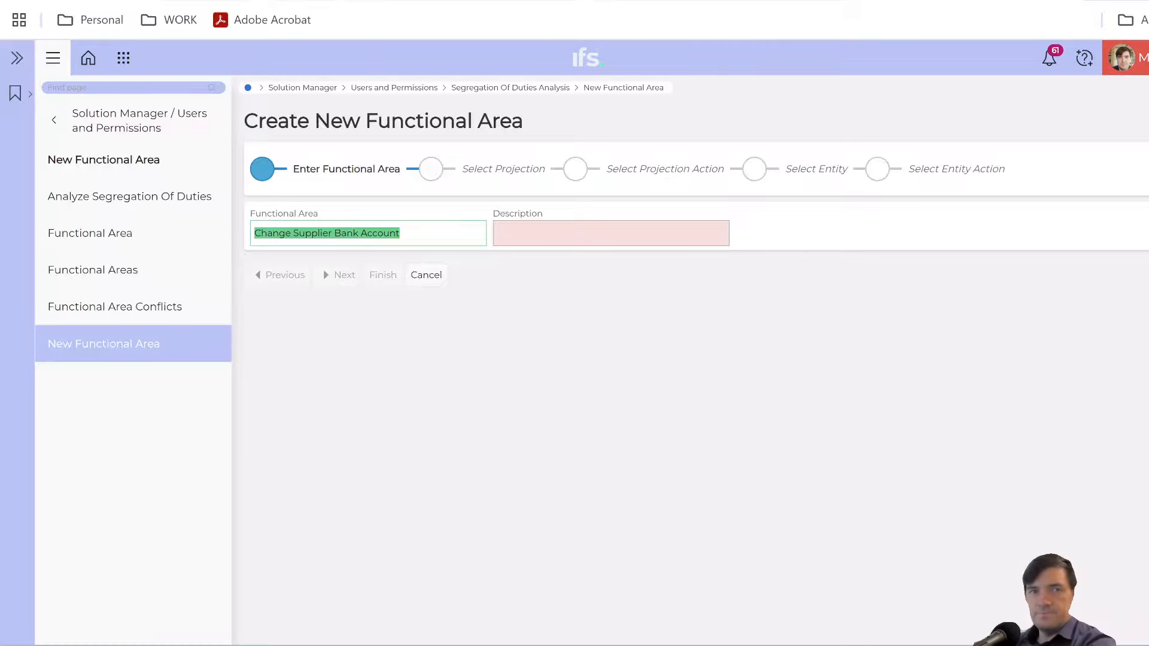
key(ctrl+c)
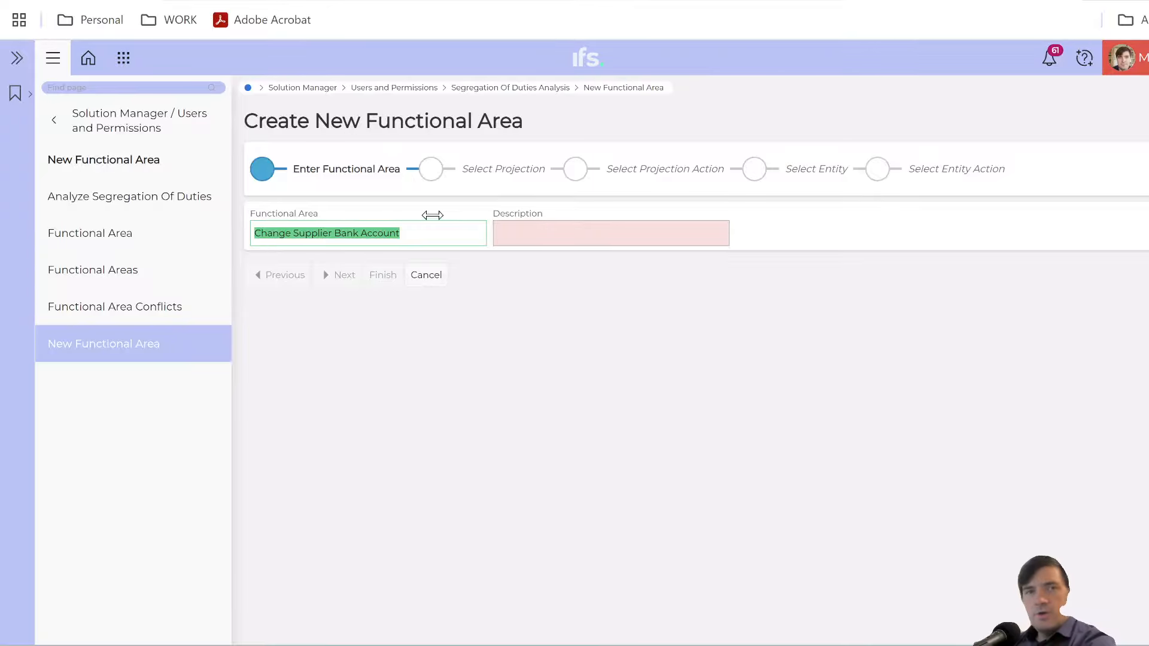
click(513, 238)
key(ctrl+v)
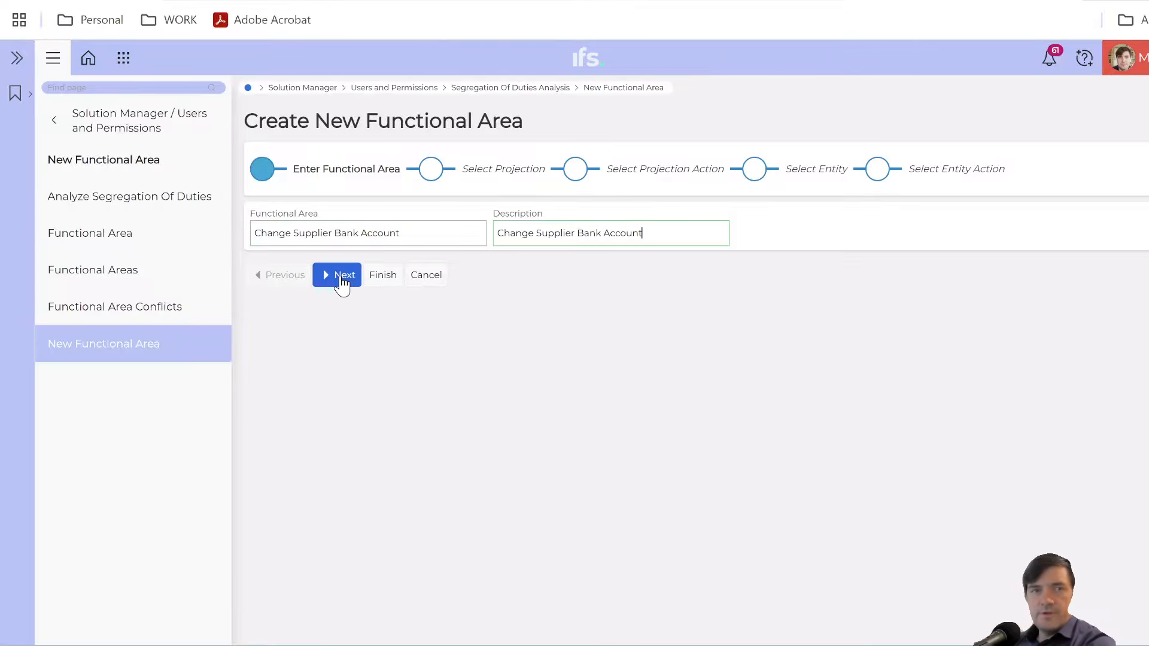
click(340, 275)
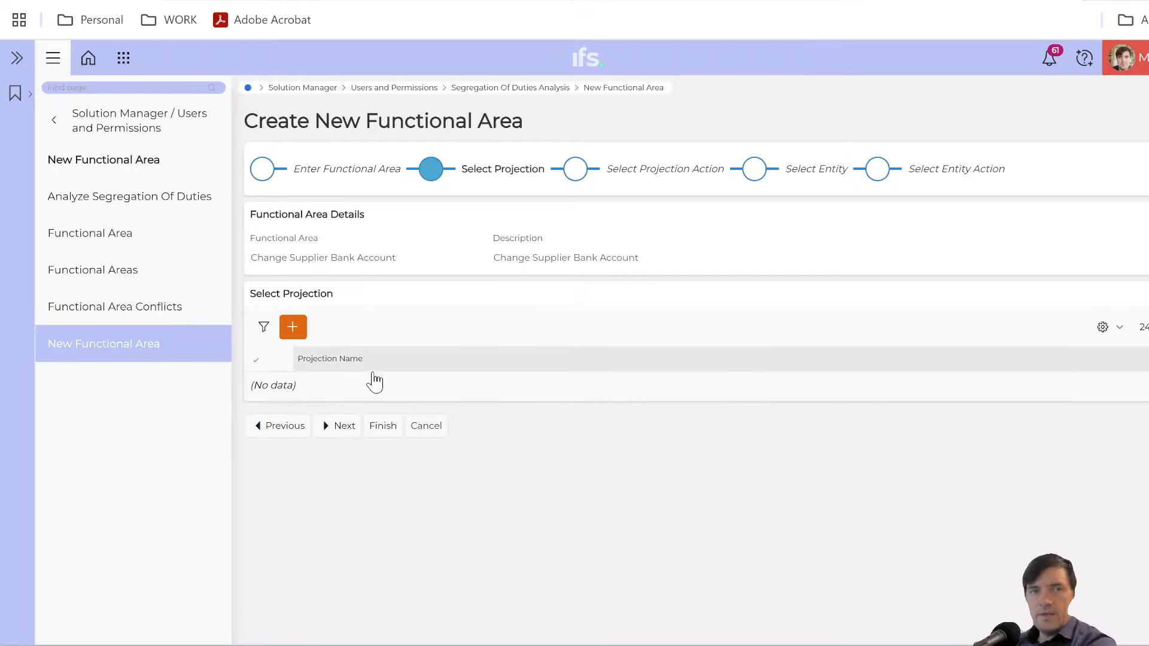
click(380, 433)
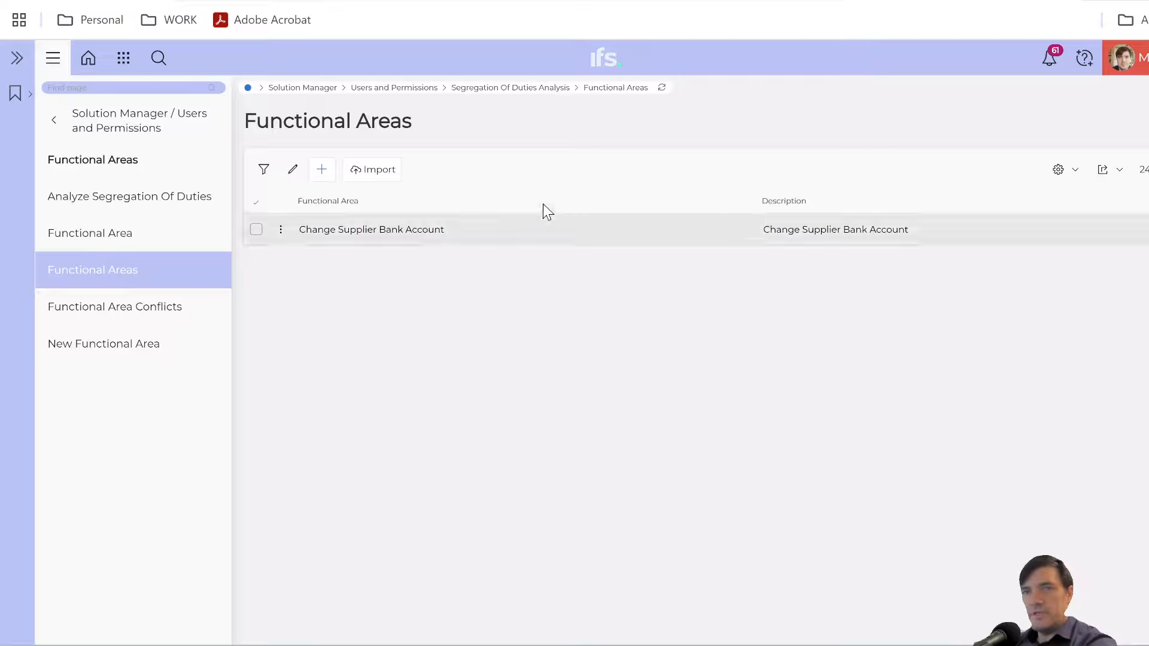
- Create another functional area with "Create - Release PO" as both its name and its description
click(323, 172)
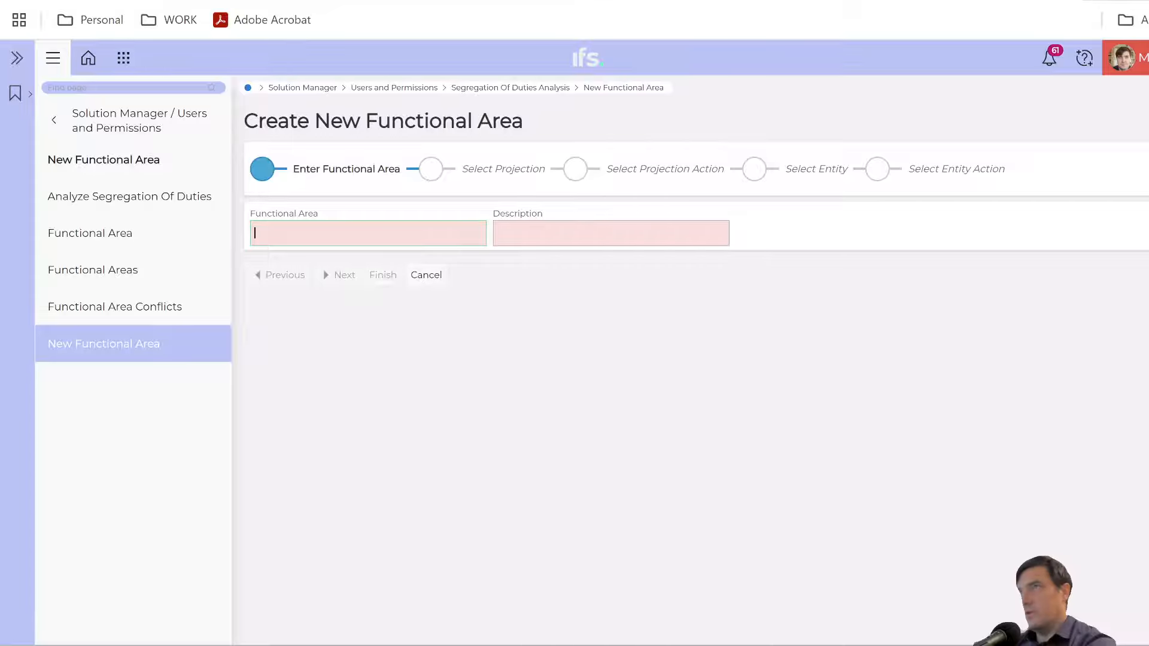
text(Create)
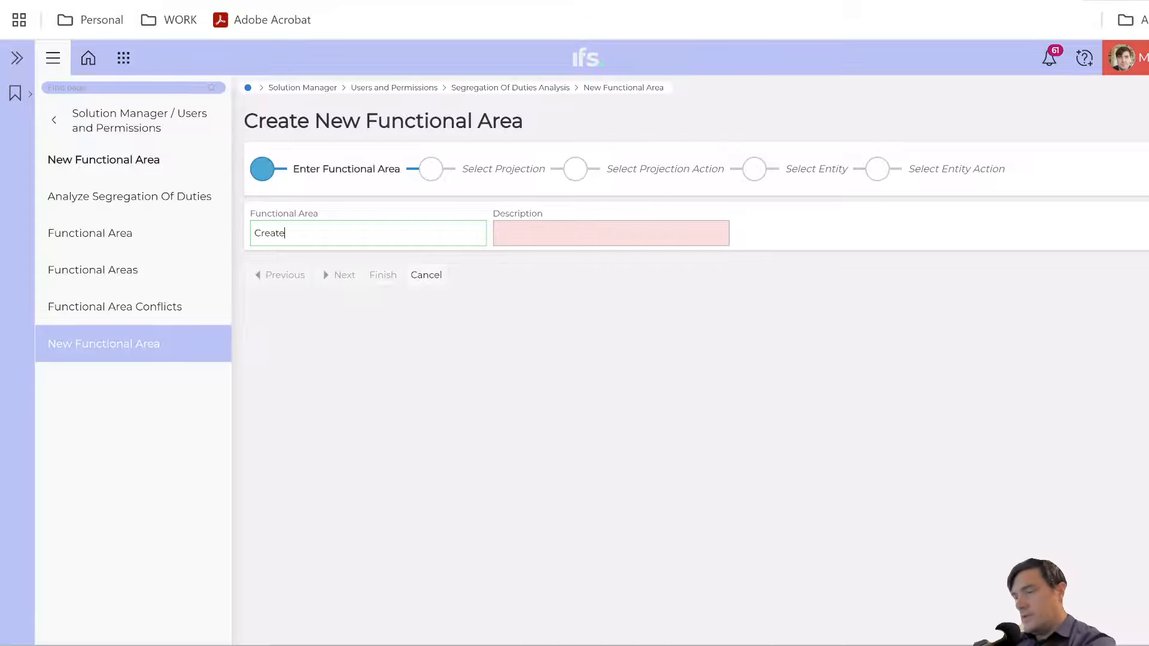
text( - Release PO)
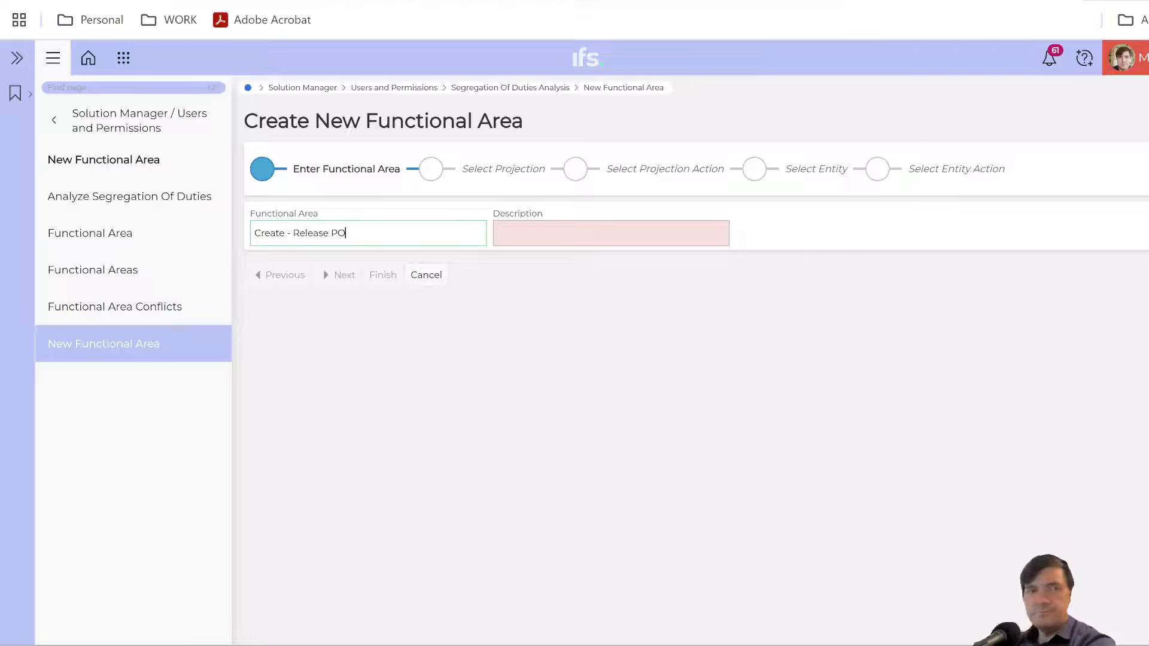
key(ctrl+a)
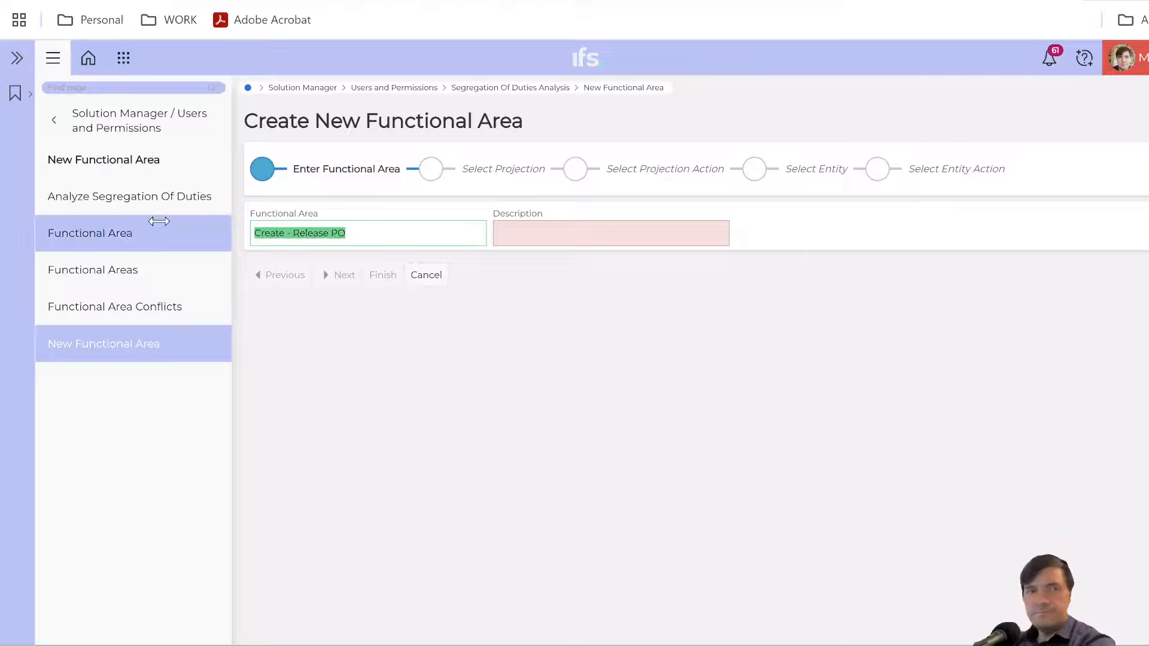
click(538, 240)
key(ctrl+v)
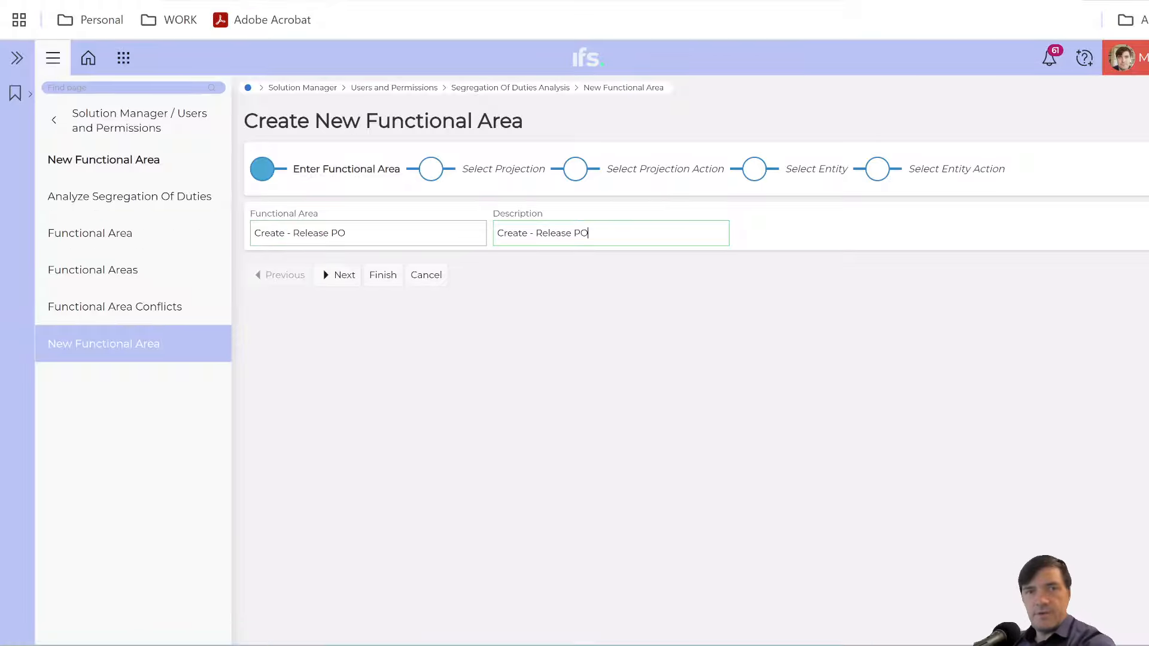
click(380, 275)
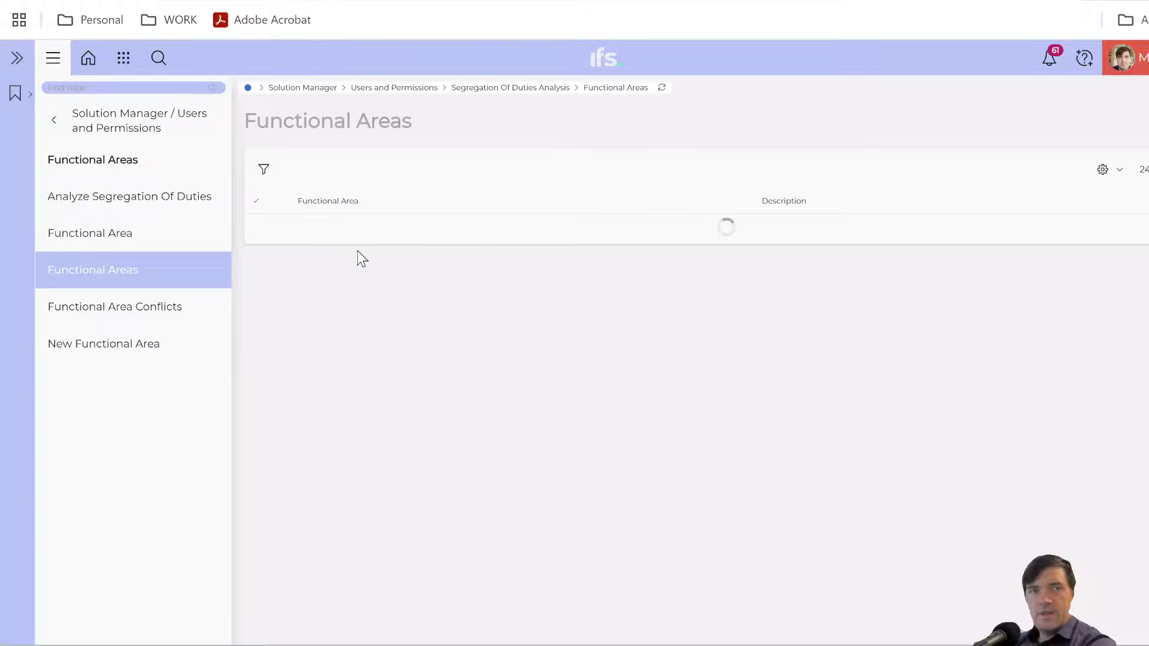
- Start creating a third functional area
click(322, 170)
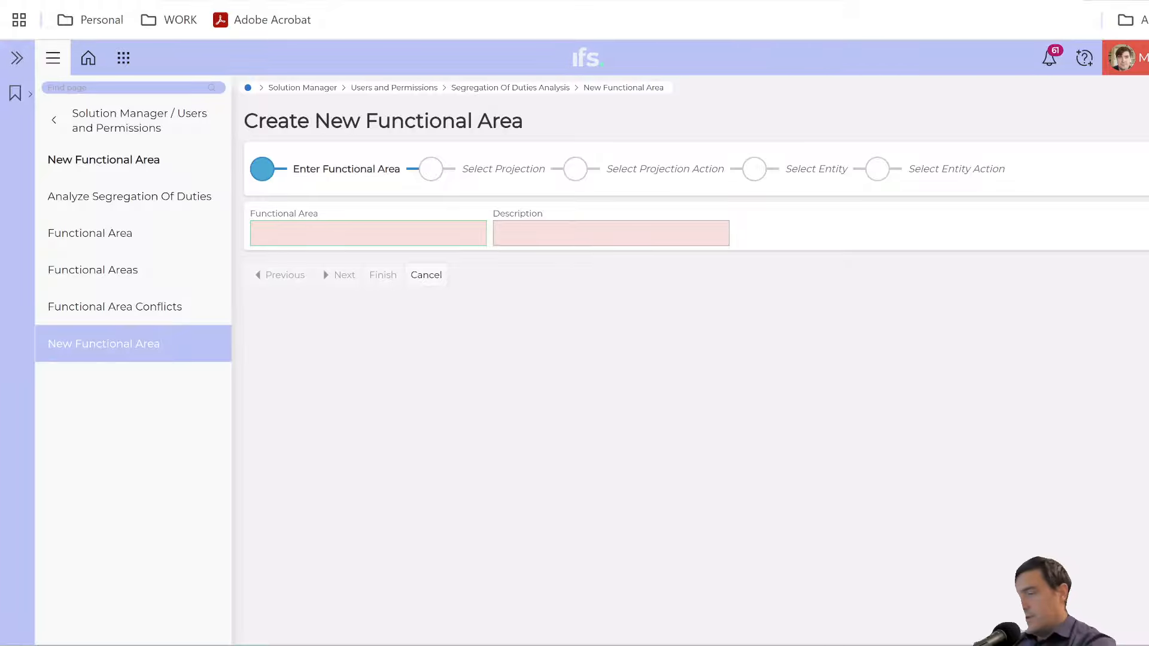
text(Pay Suppl)
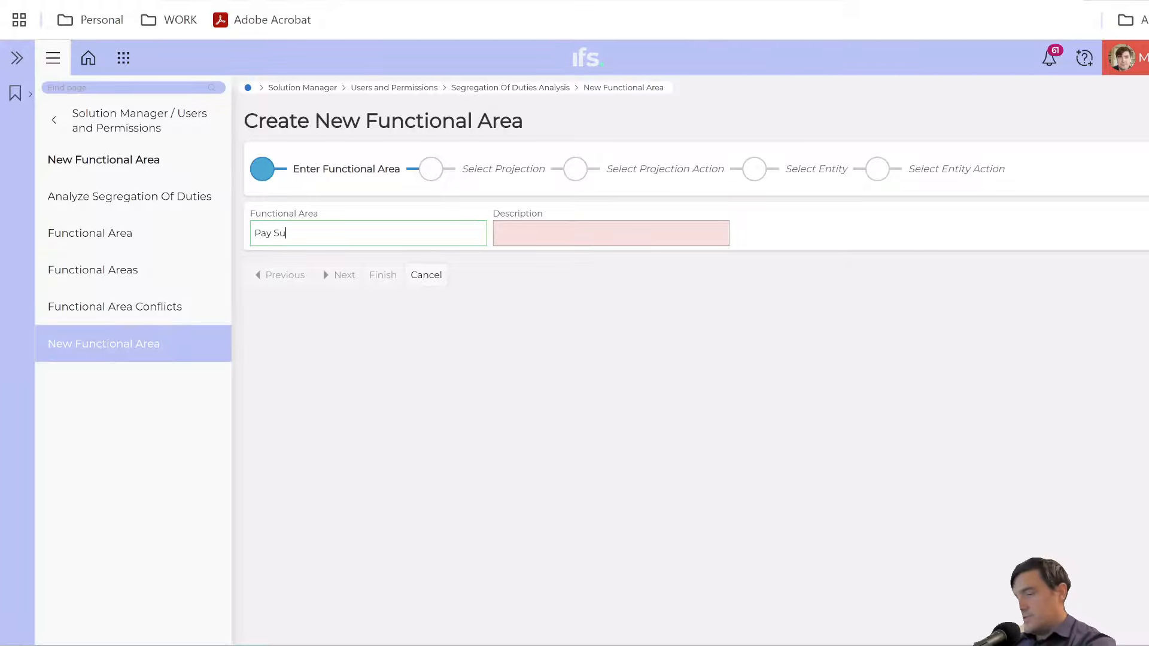
key(BackSpace)
key(BackSpace)
key(BackSpace)
key(BackSpace)
key(BackSpace)
key(BackSpace)
key(BackSpace)
key(BackSpace)
key(BackSpace)
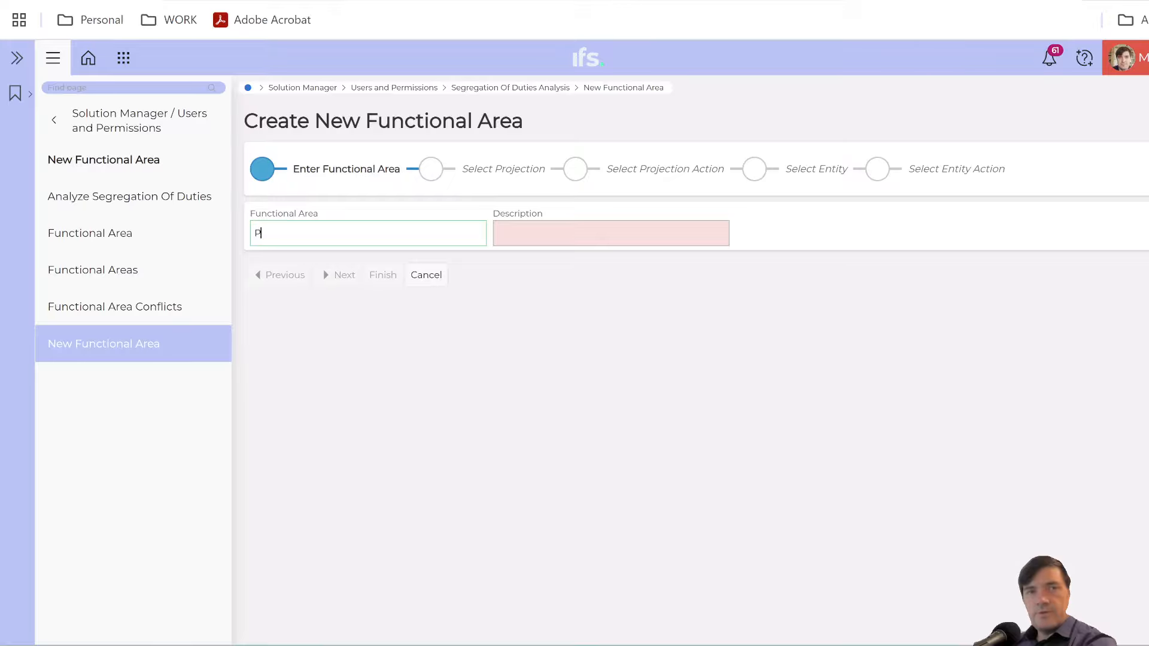
- Name the functional area Approve Mixed Payment, describe it as "Mixed Payment to pay supplier invoices", and finish creating it
text(Appro)
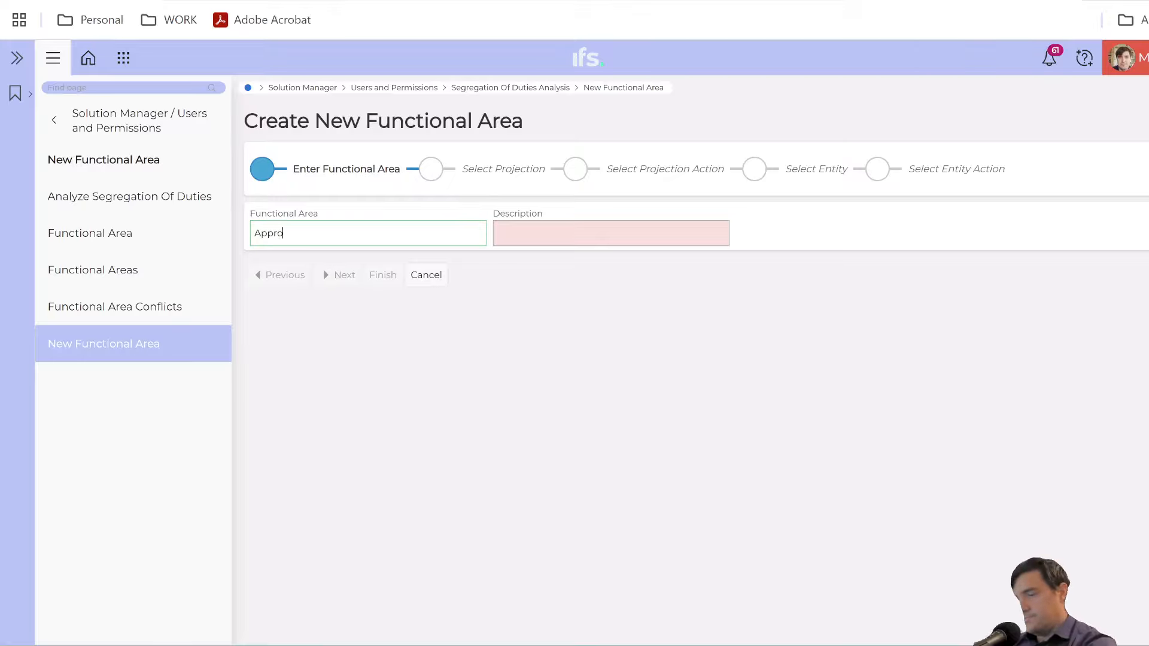
text(ve Mixed Payment)
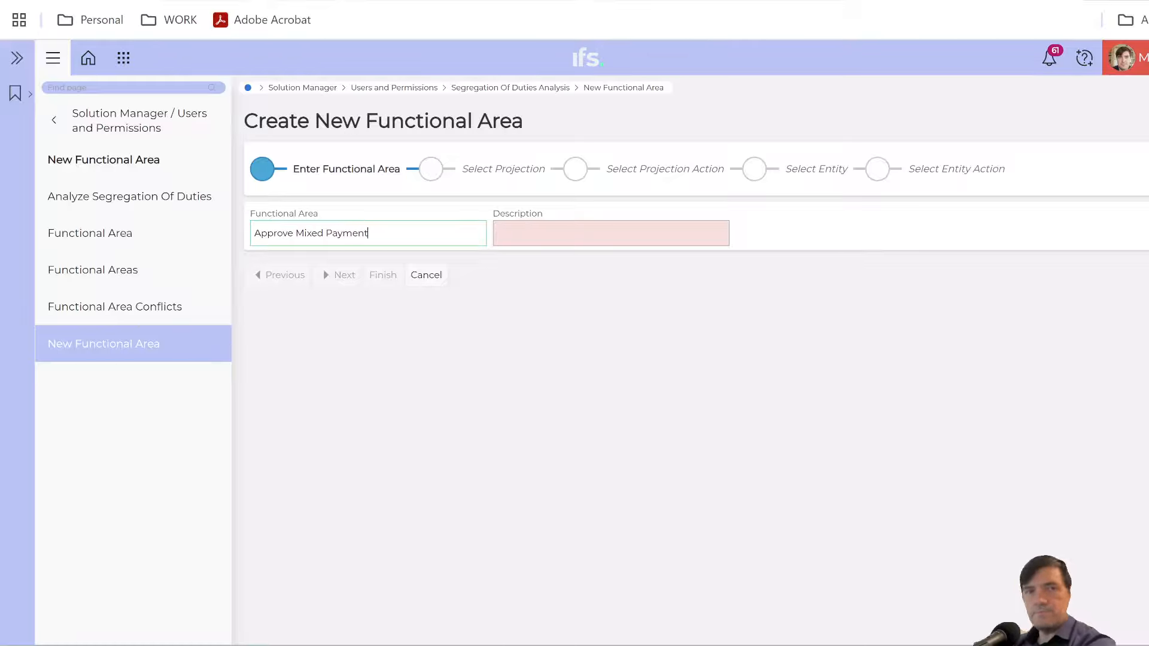
key(Tab)
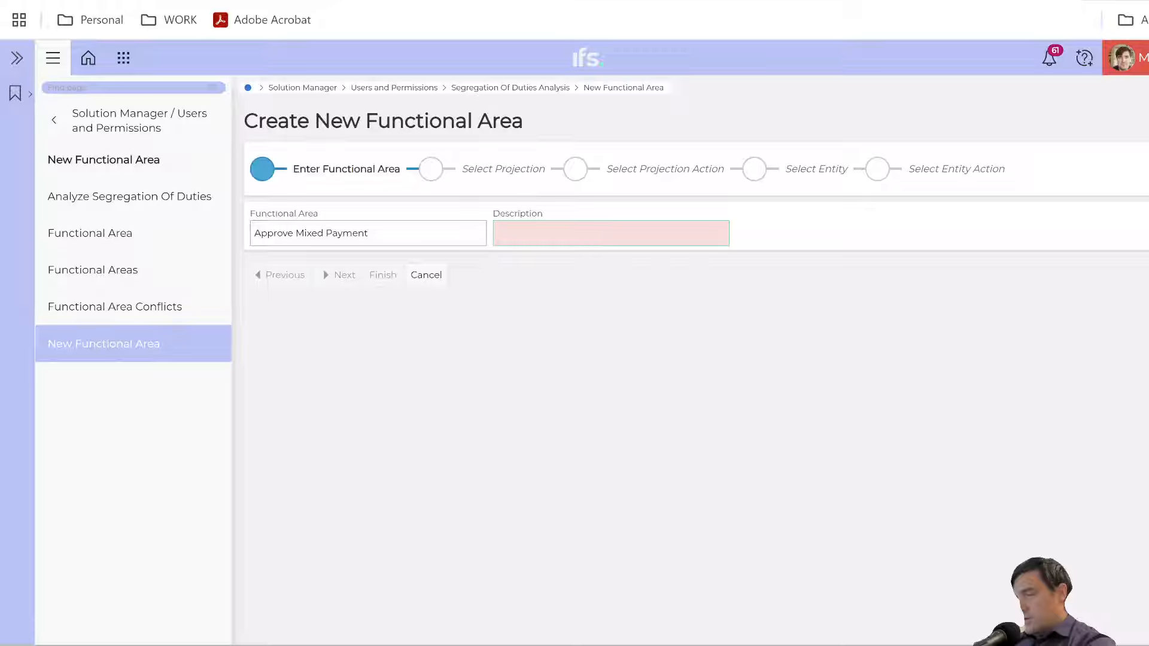
text(Mixed P)
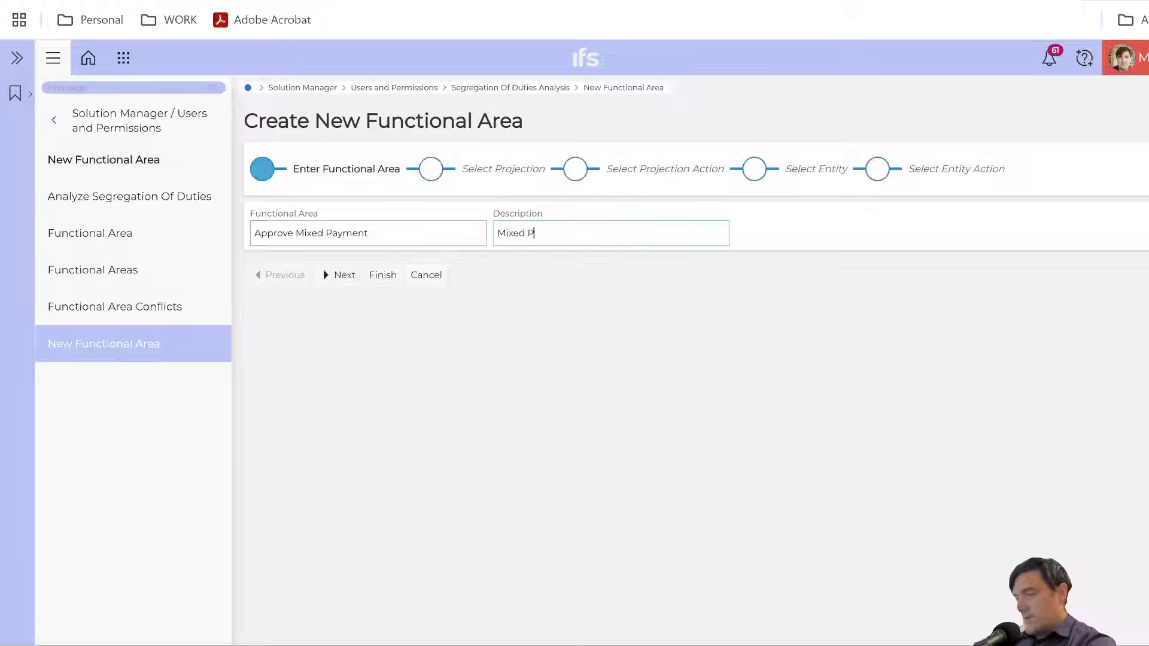
text(ayment to pay)
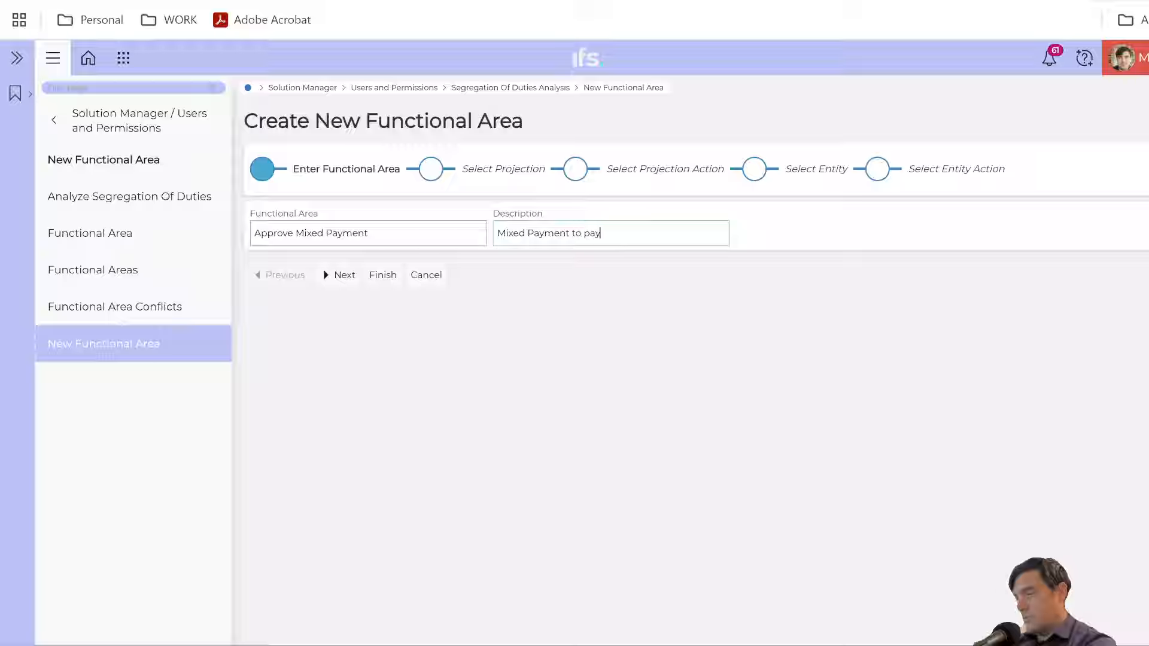
text( supplier in)
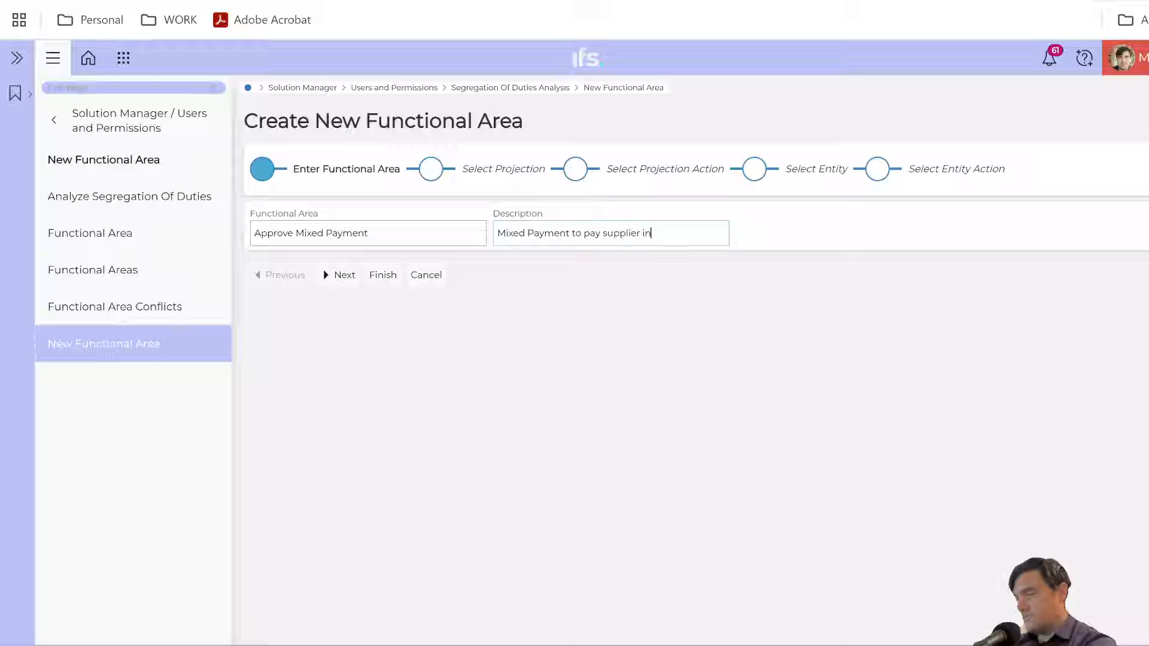
text(voices)
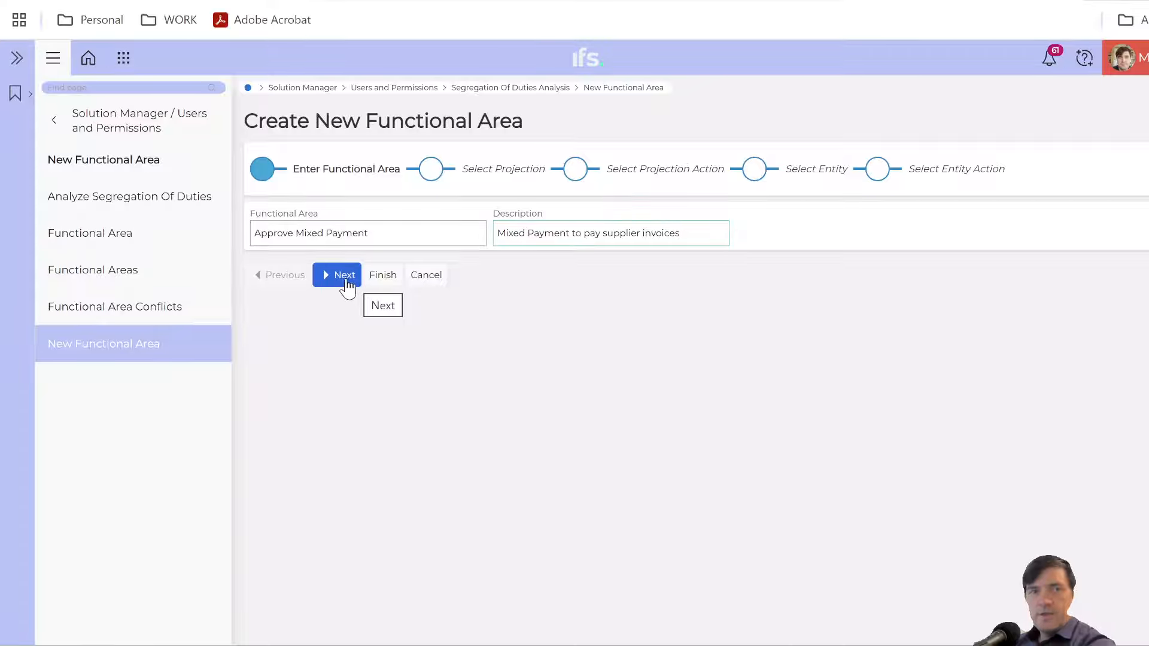
click(383, 275)
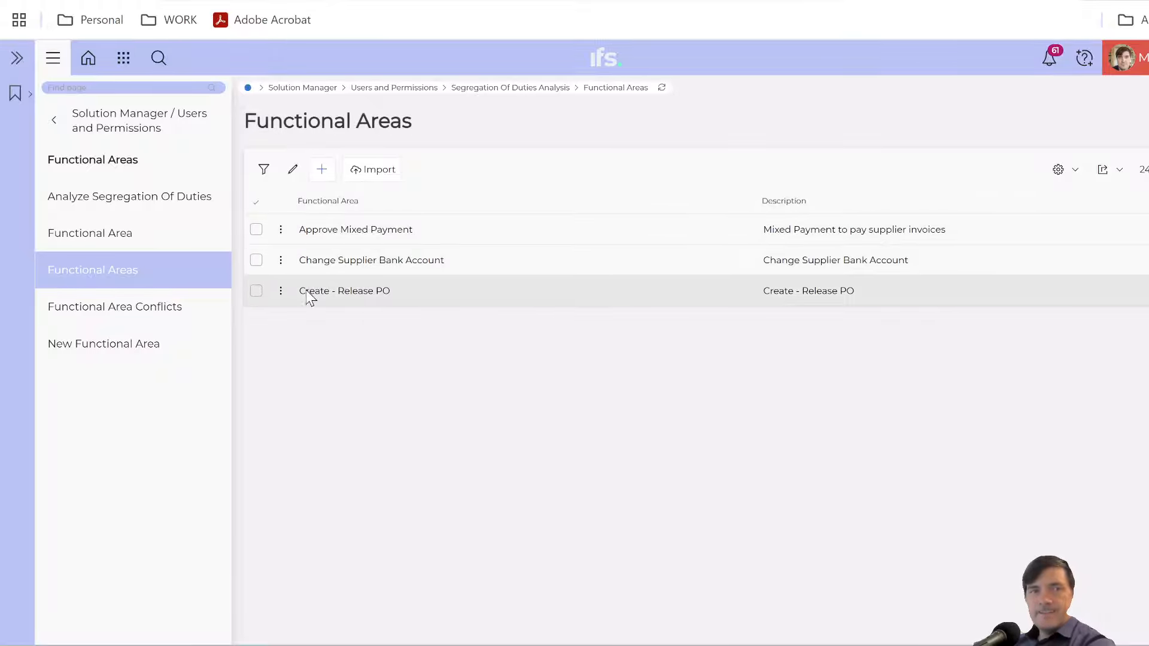
- Review the projections, projection actions, projection entities and projection entity actions of the Approve Mixed Payment functional area
click(256, 260)
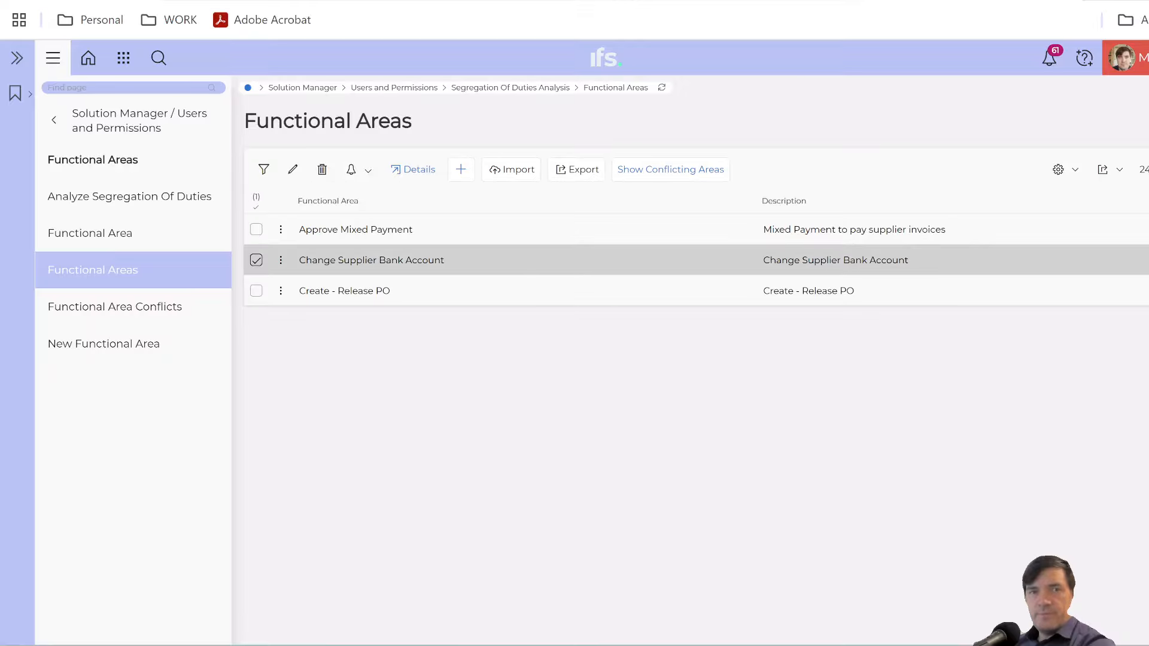
click(111, 242)
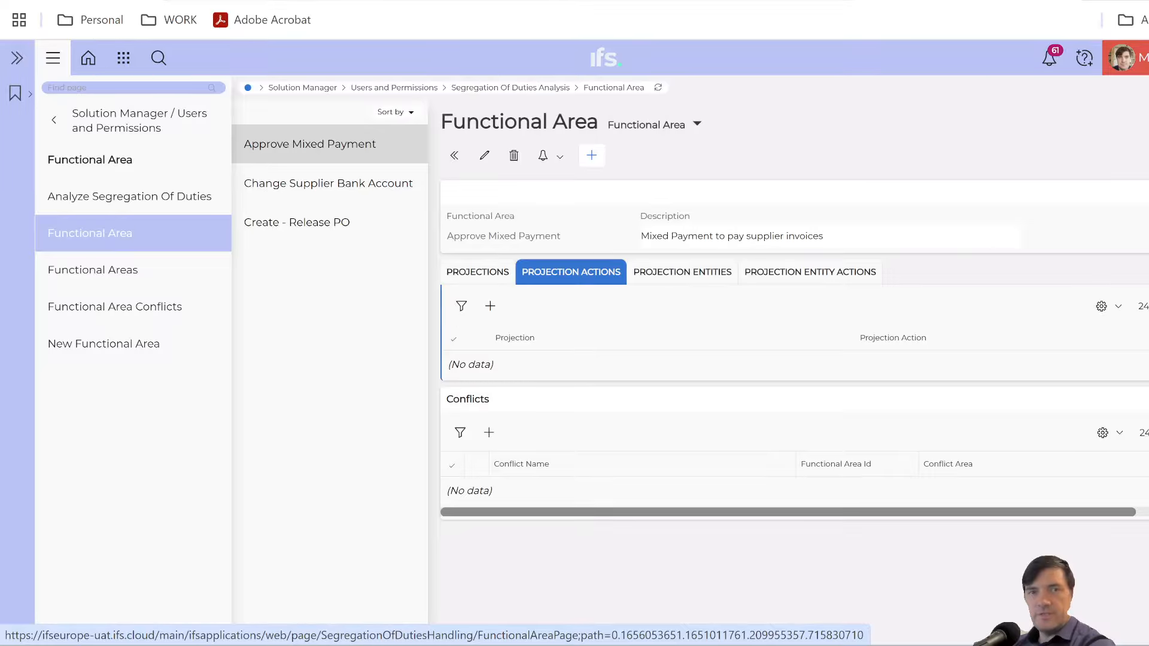
click(482, 278)
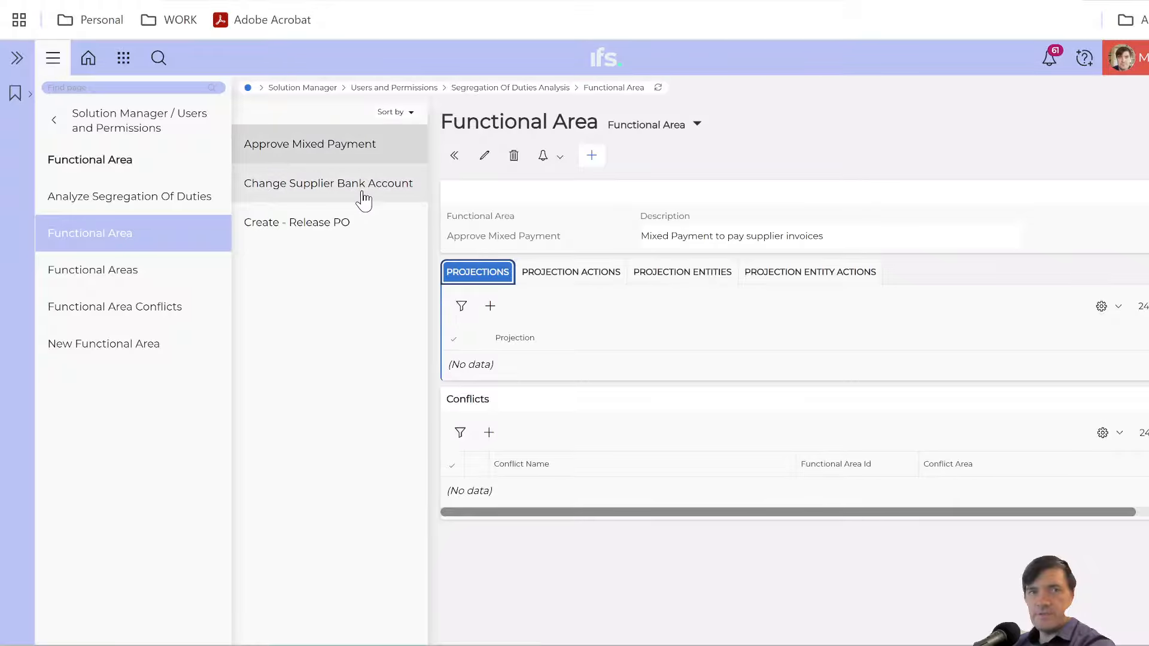
click(563, 279)
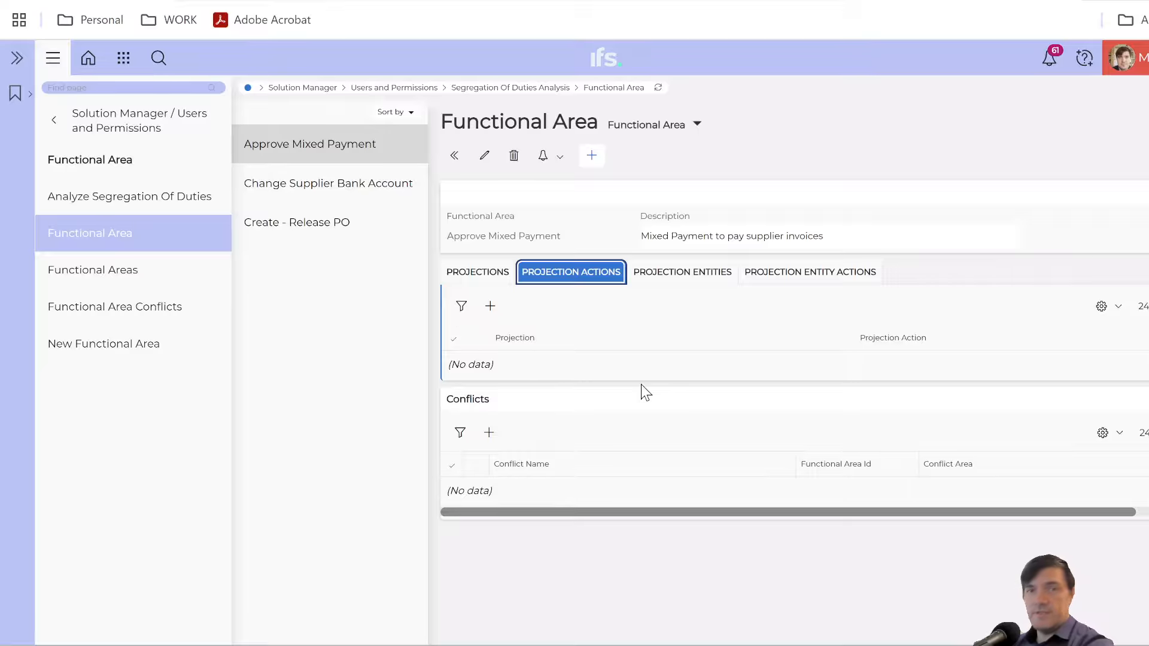
click(697, 271)
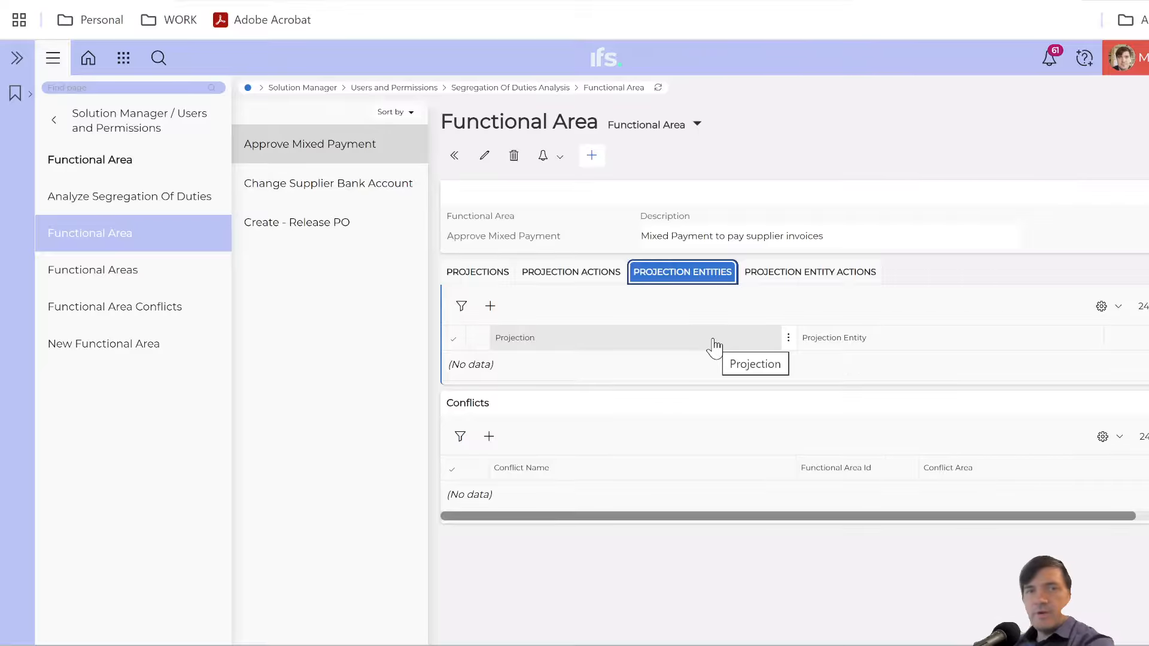
click(839, 284)
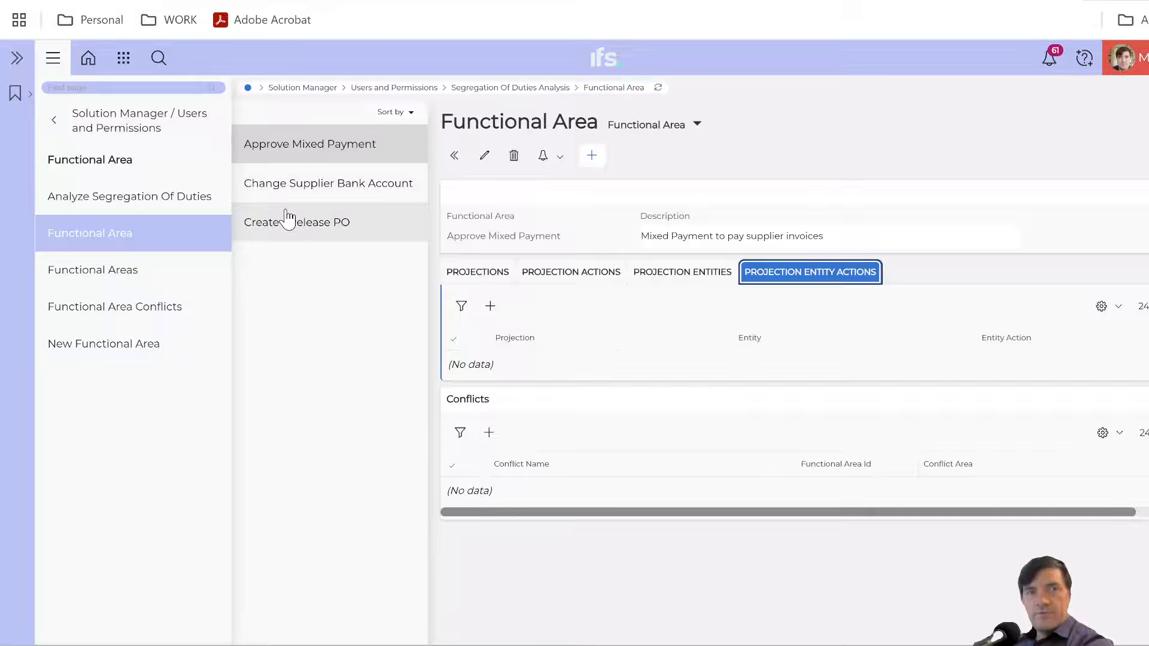
- Select the Change Supplier Bank Account functional area, then find the enterprise Supplier page and open it in a new browser tab
click(311, 188)
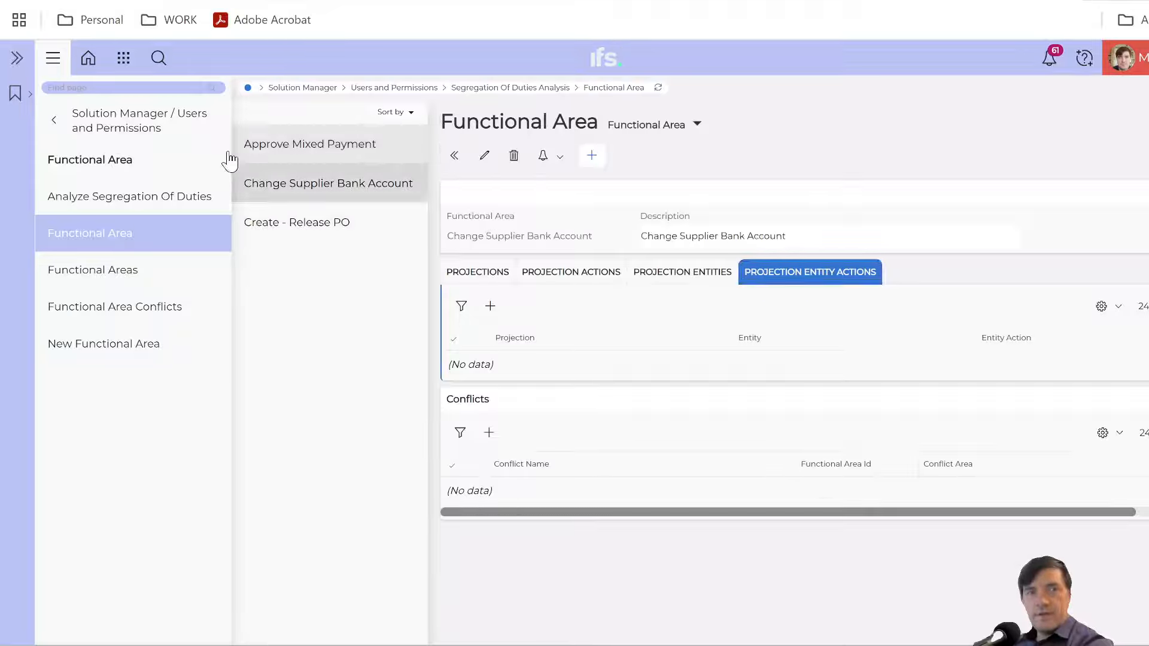
text(suppleir)
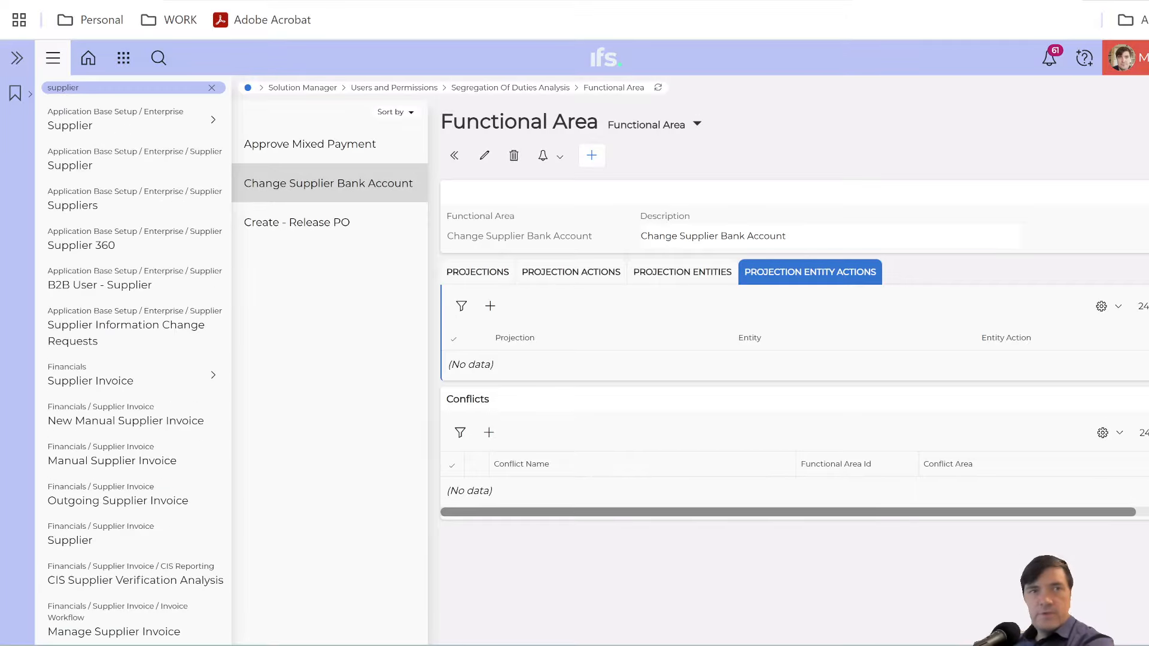
right_click(87, 190)
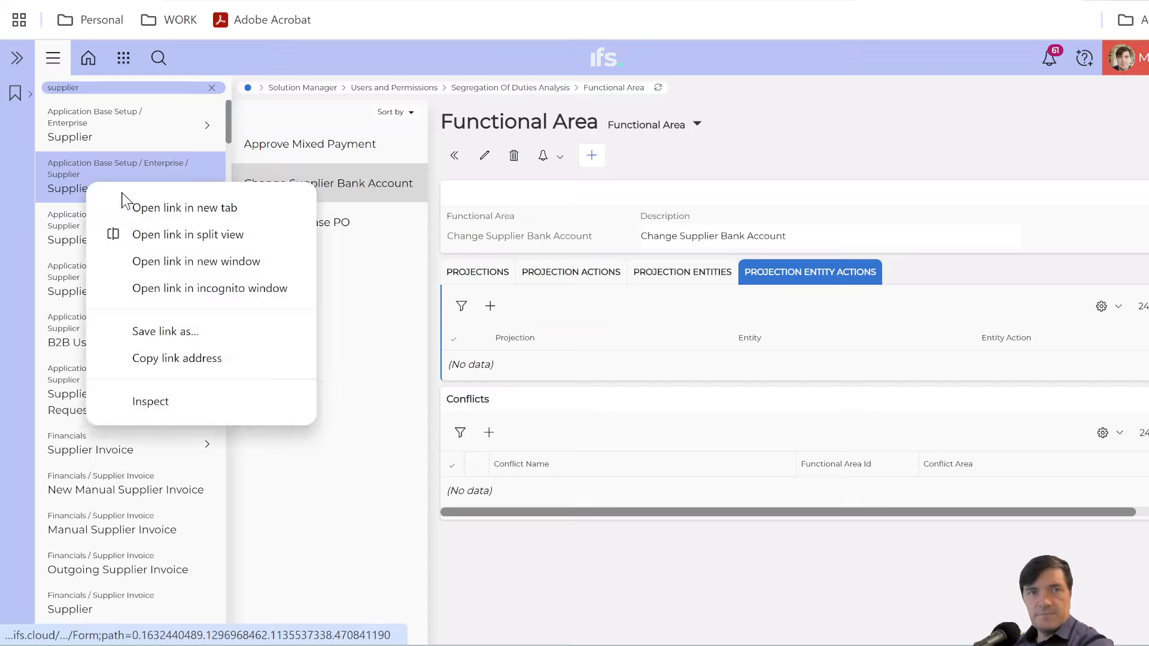
click(153, 204)
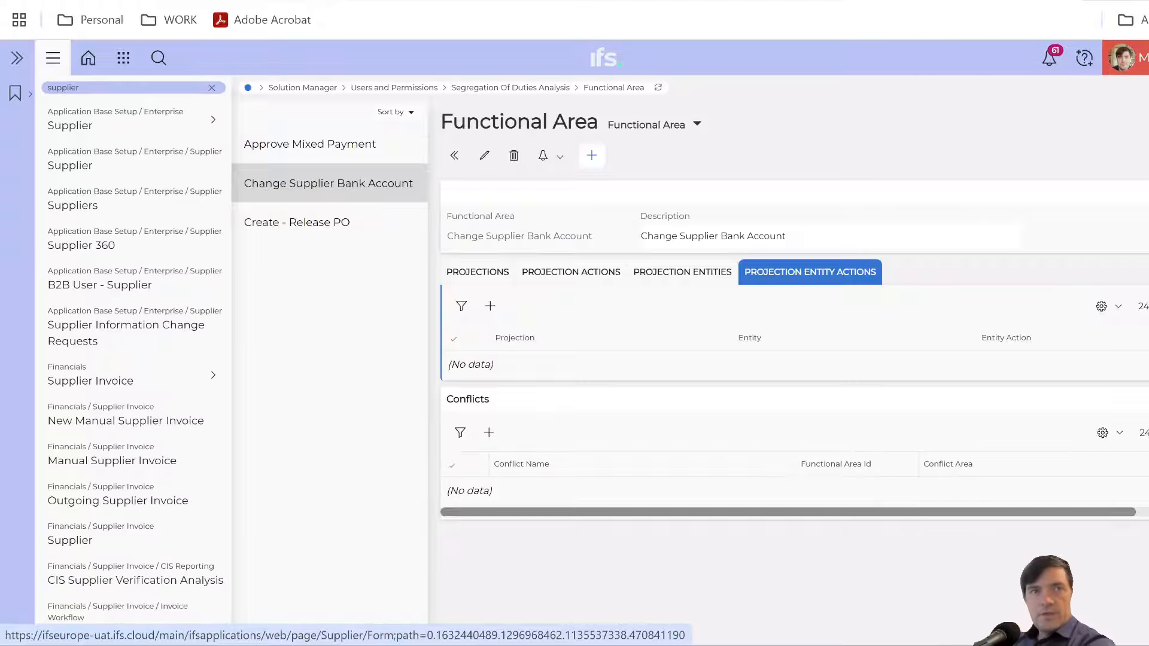
key(ctrl+Tab)
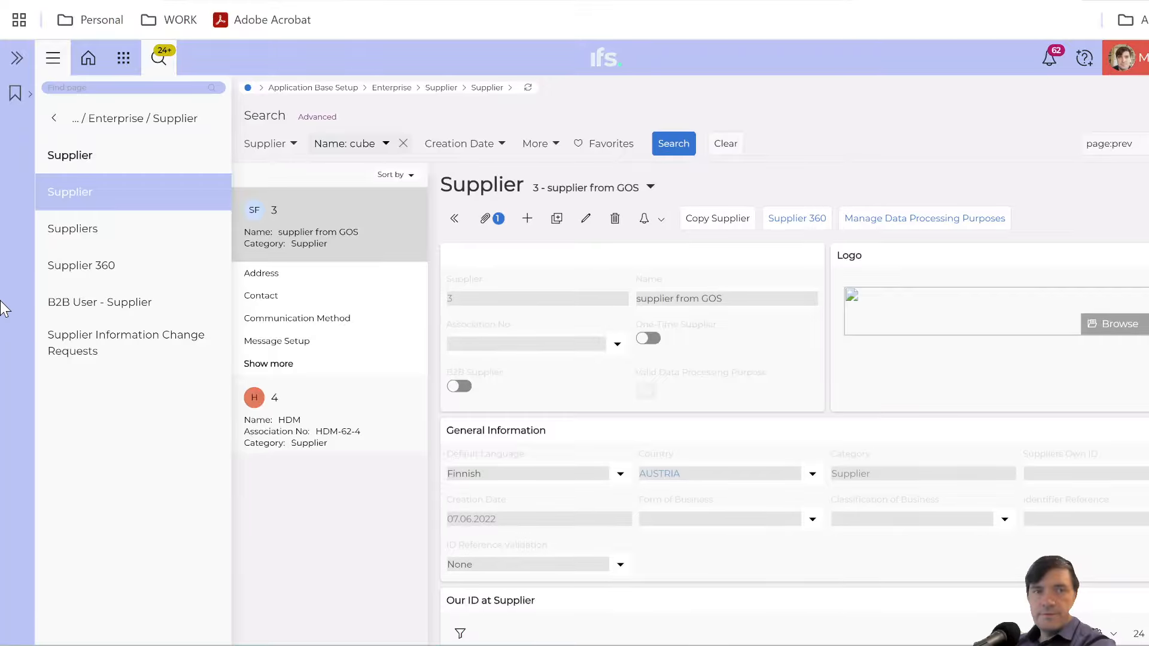
- Find the supplier CUBE Weilheim GmbH by name and open the electronic payment addresses of its SEPA payment method
click(298, 239)
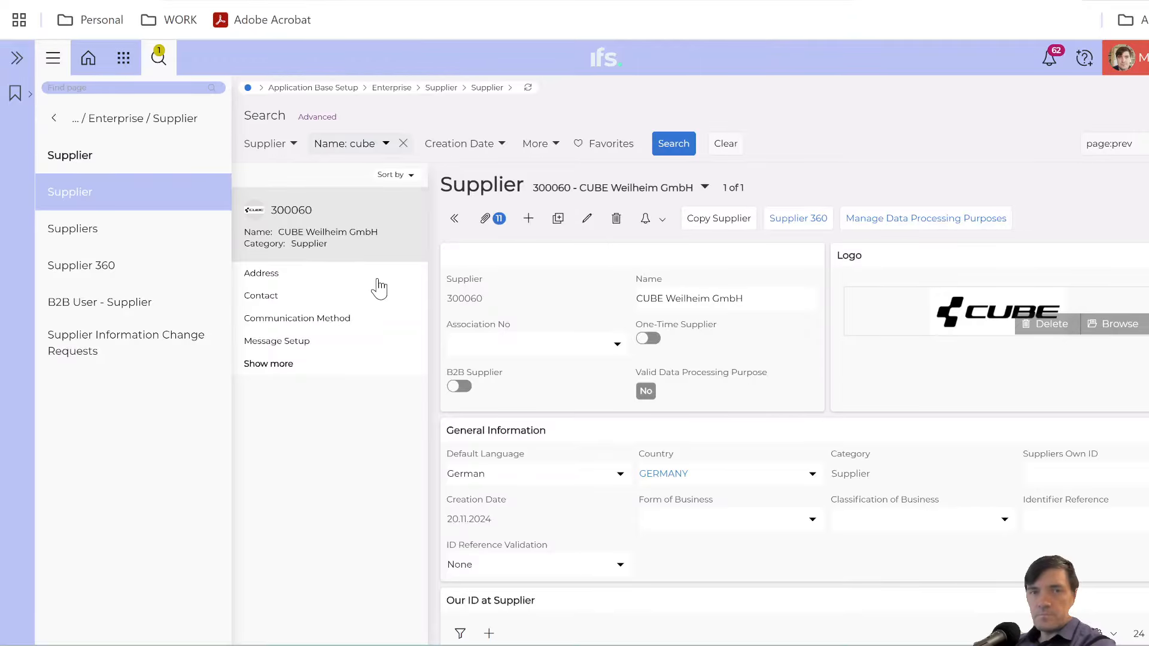
click(256, 366)
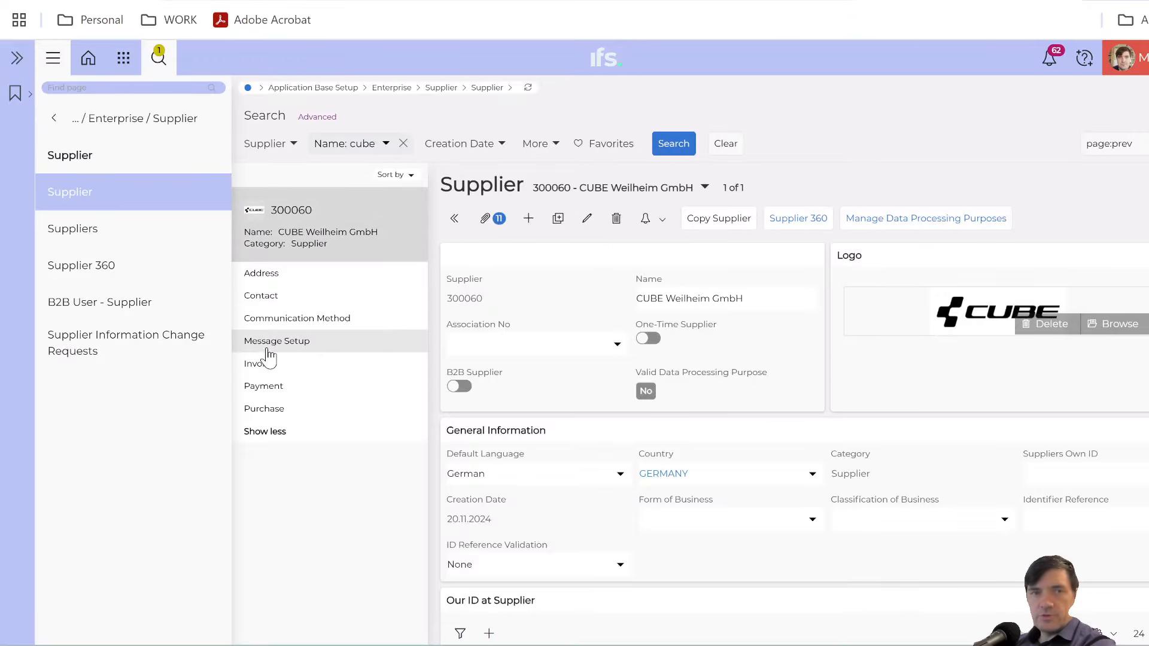
click(263, 387)
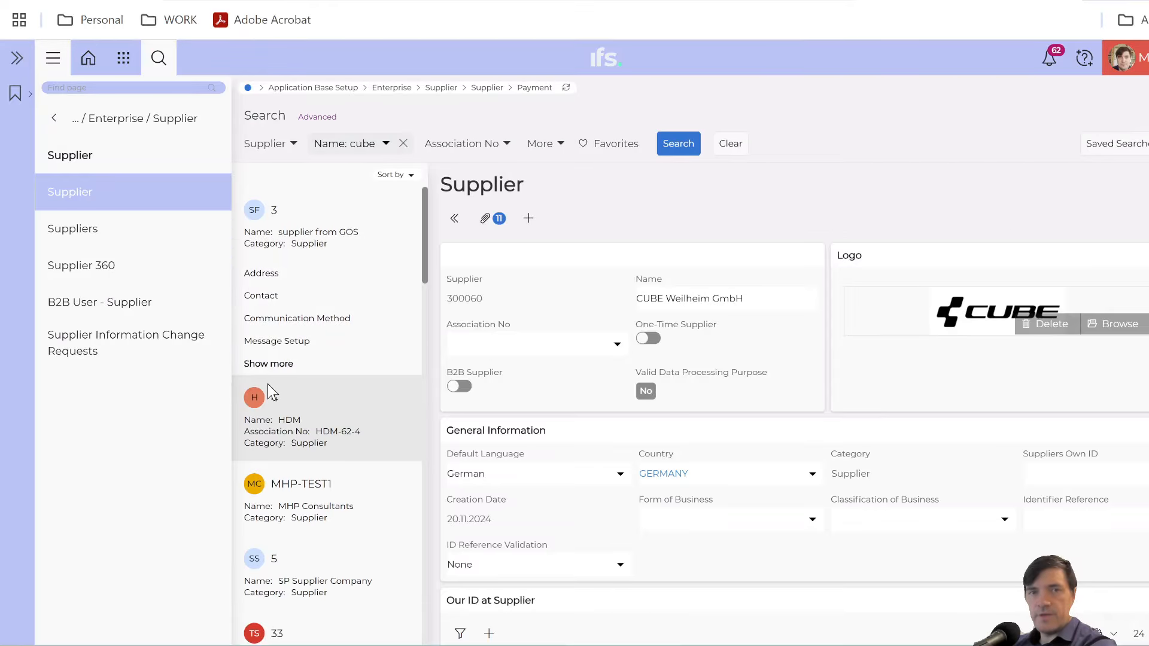
scroll(558, 373, down, 3)
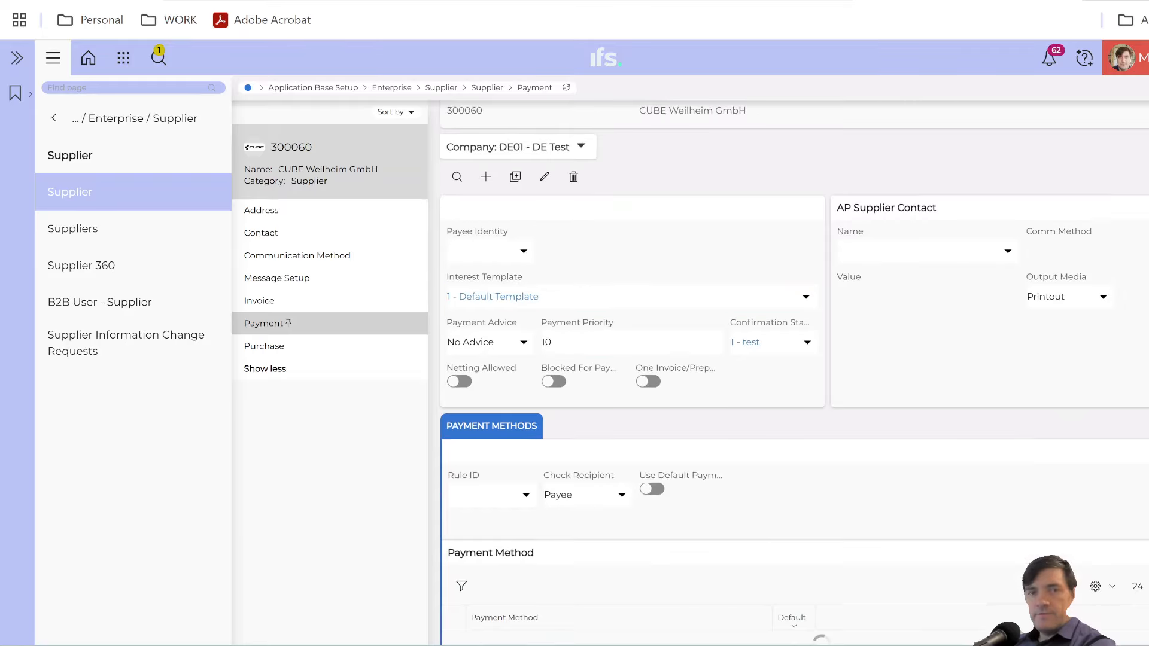
scroll(525, 393, down, 3)
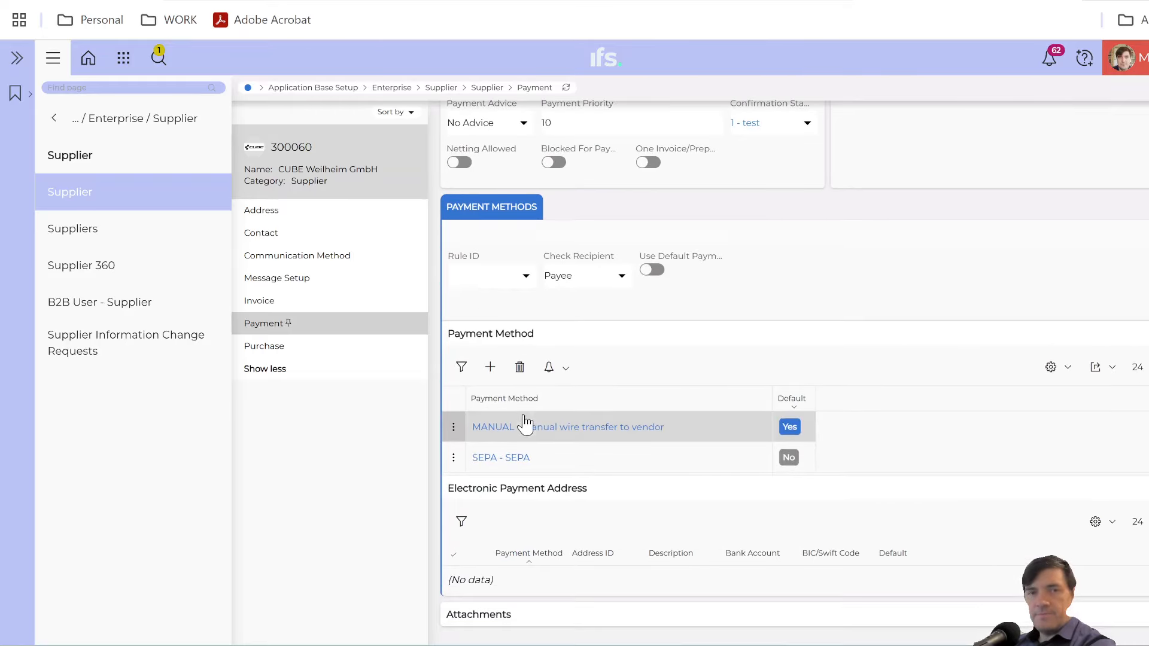
click(581, 456)
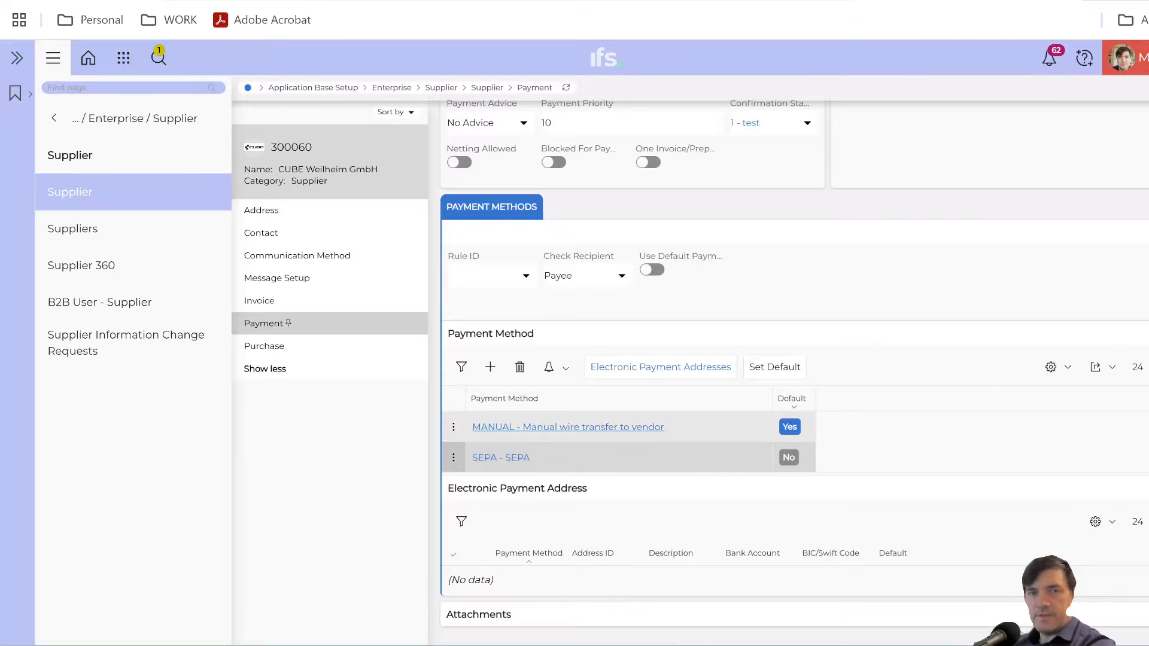
click(671, 371)
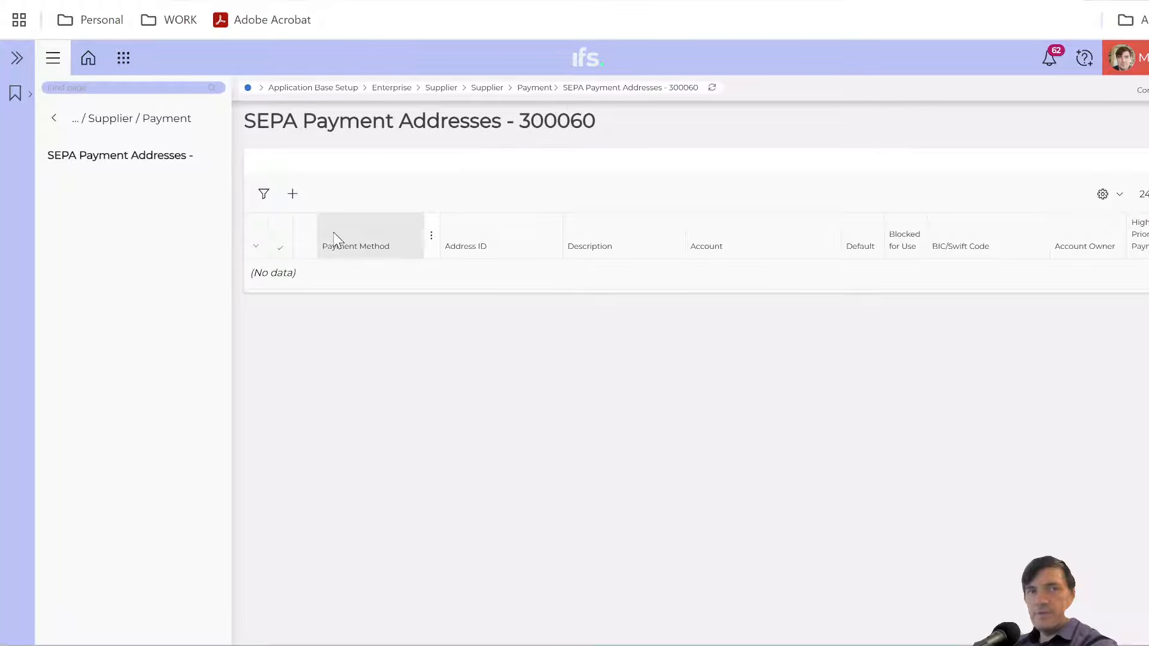
click(291, 195)
text(SEPA)
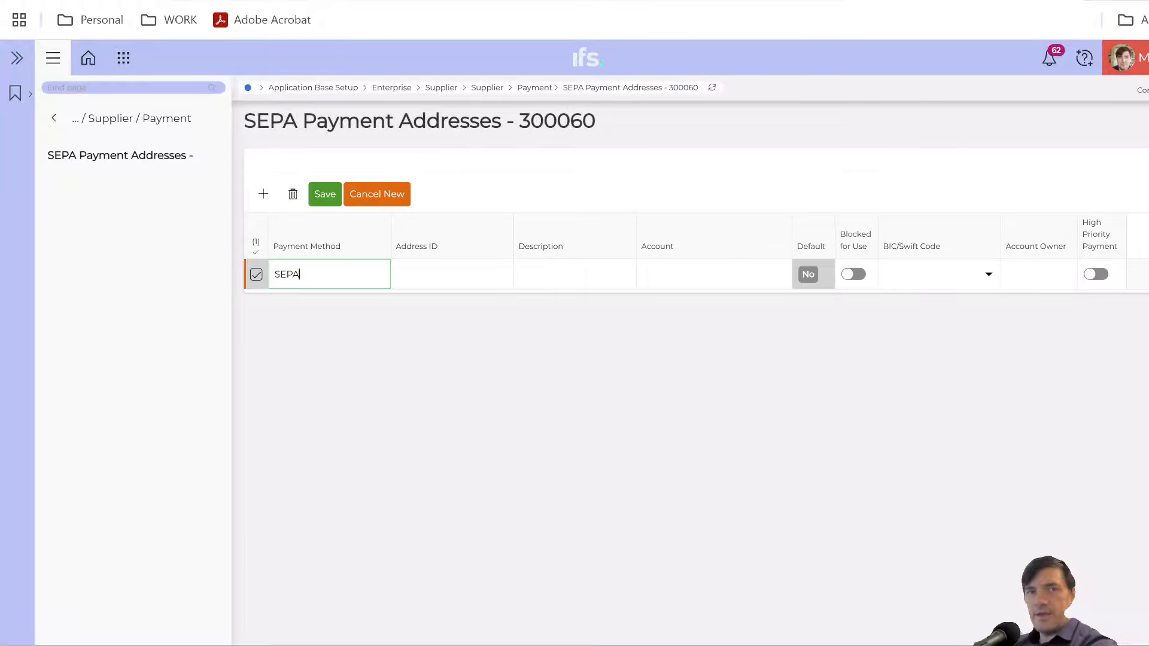
click(392, 197)
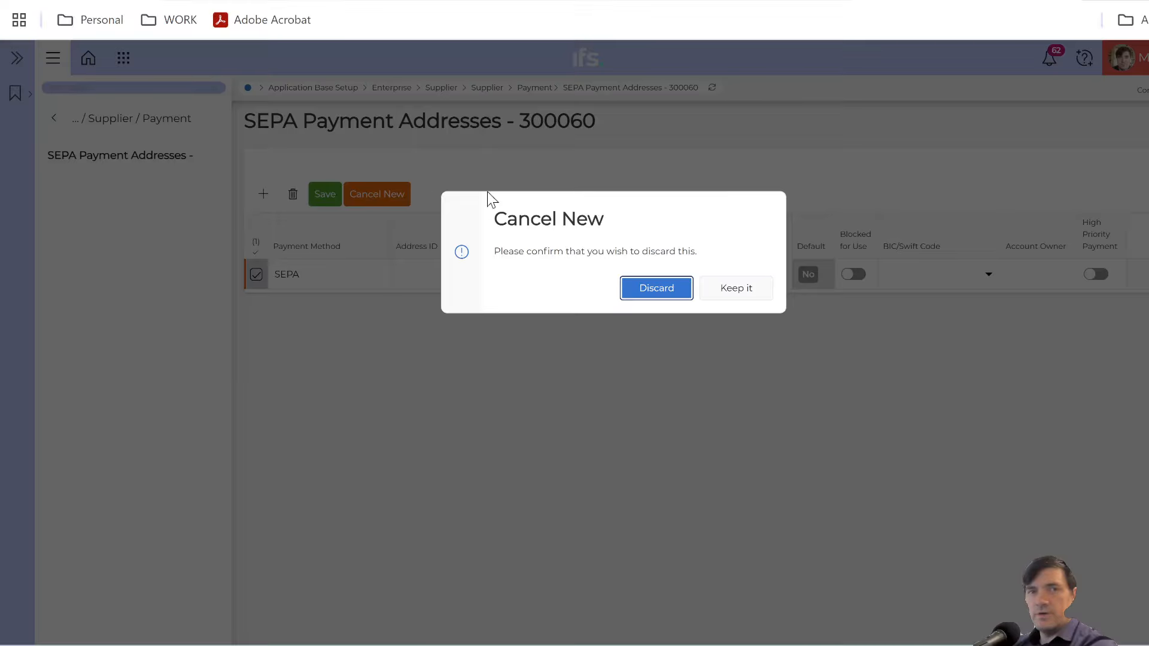
click(658, 279)
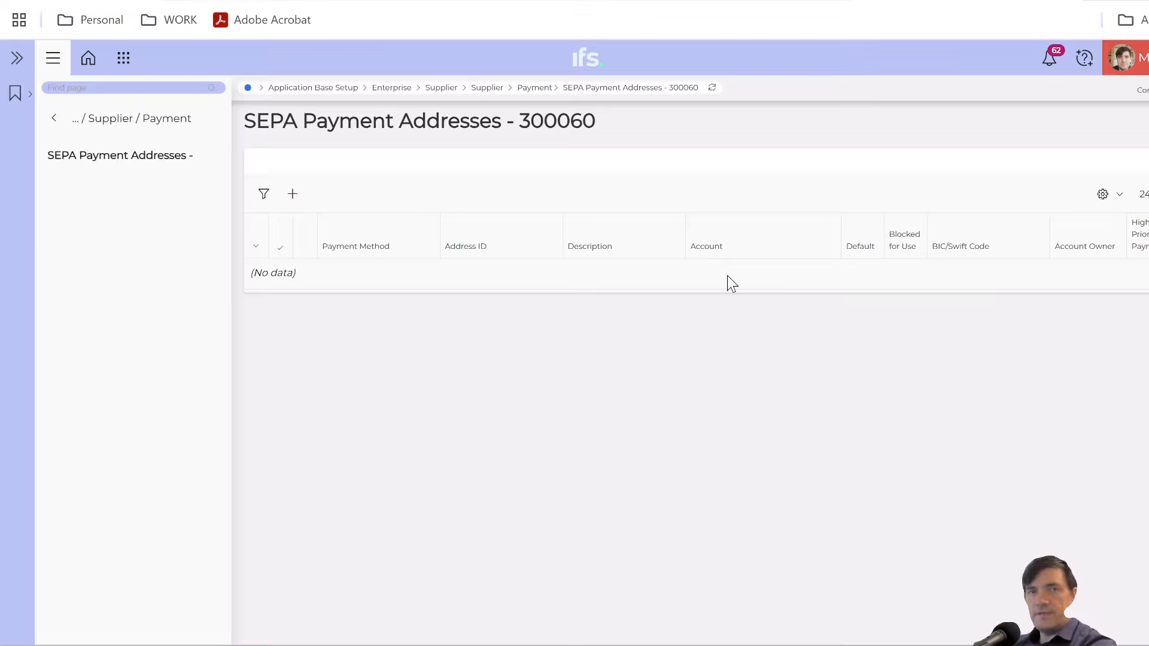
- Return to the supplier's payment details and reopen the electronic payment addresses of the SEPA payment method
click(21, 1)
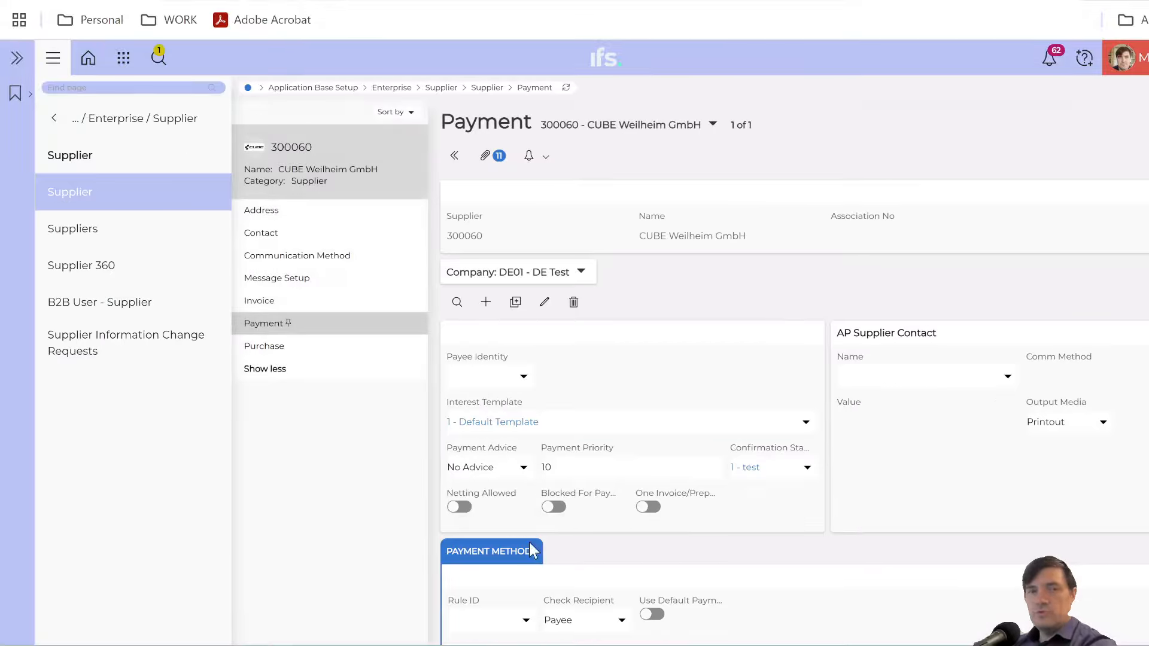
scroll(532, 543, down, 5)
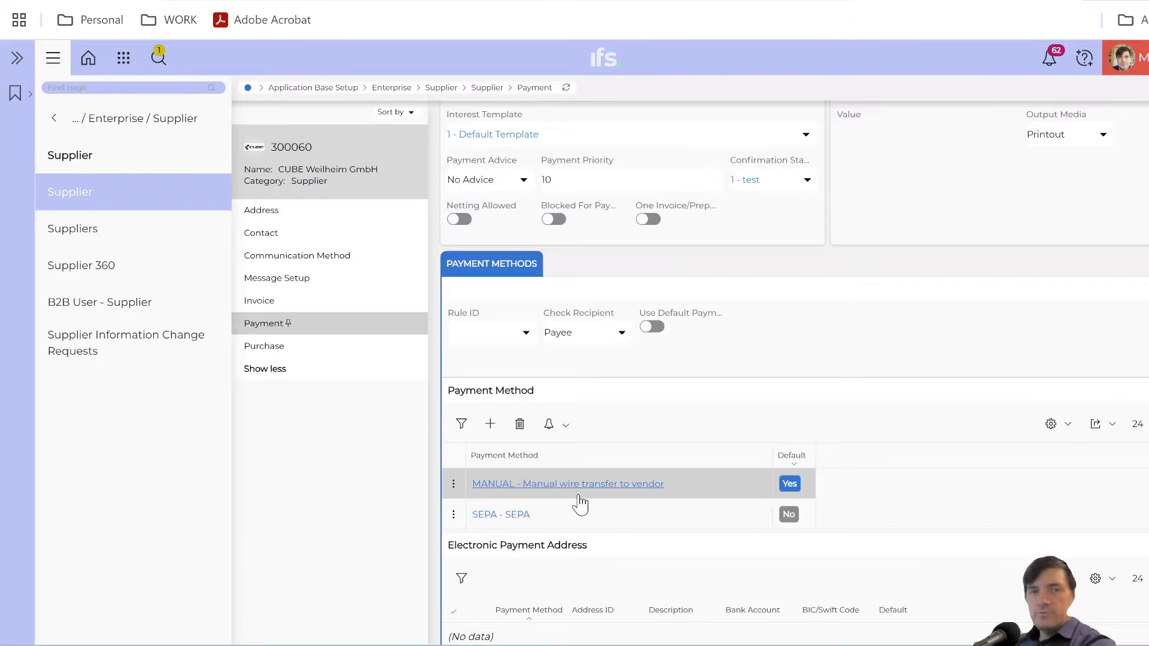
click(663, 521)
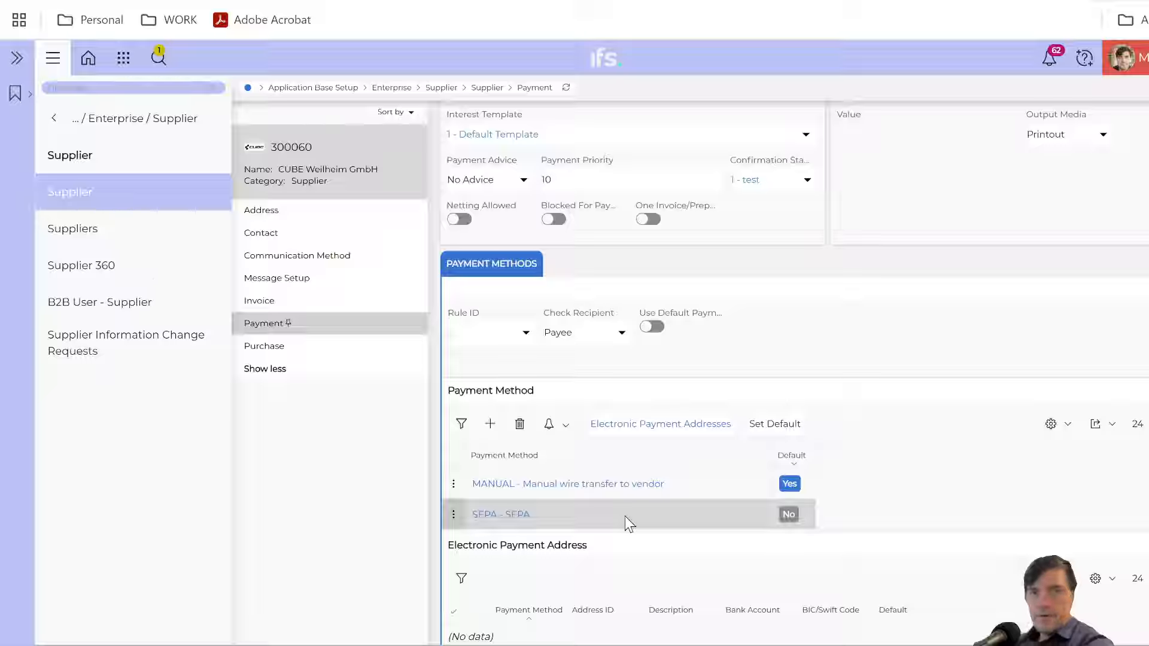
click(659, 423)
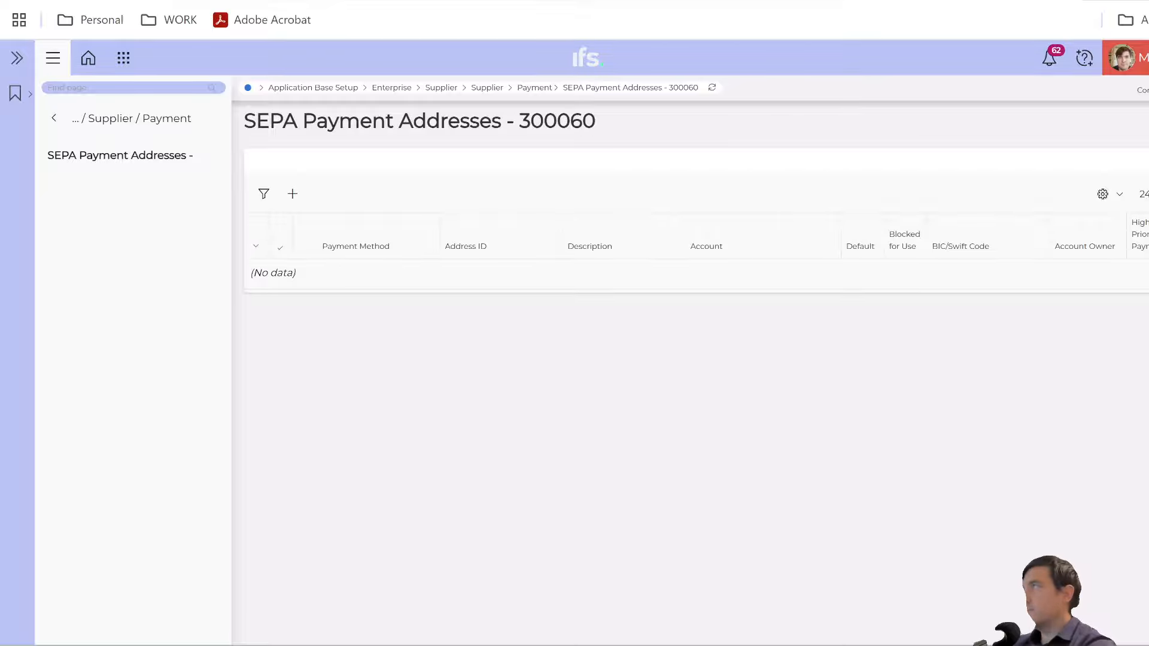
- Examine the PaymentWayPerIdentitySet request in the IFS DevTools network log to identify the projection and entity in its request URL
drag(0, 206, 525, 82)
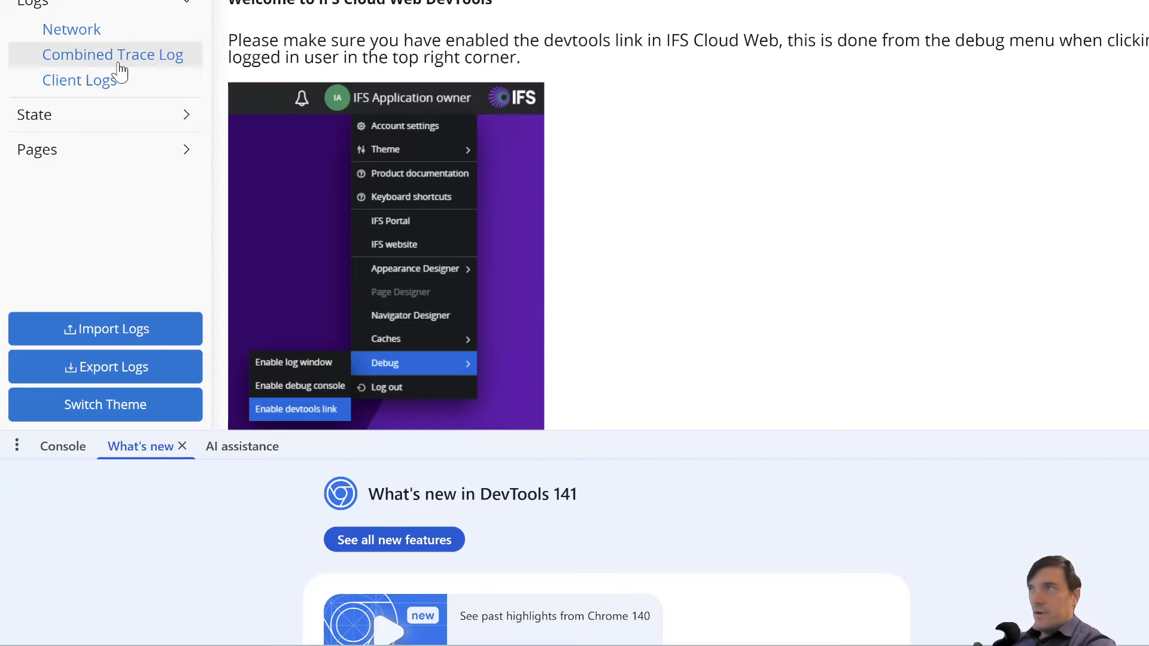
click(72, 30)
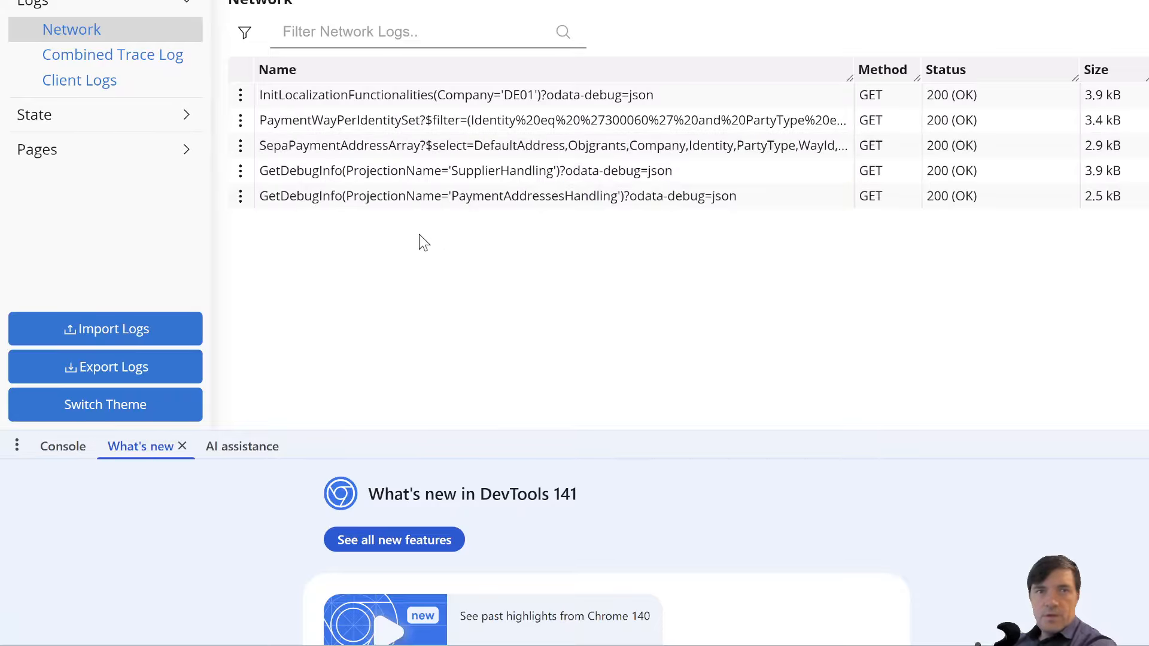
click(297, 125)
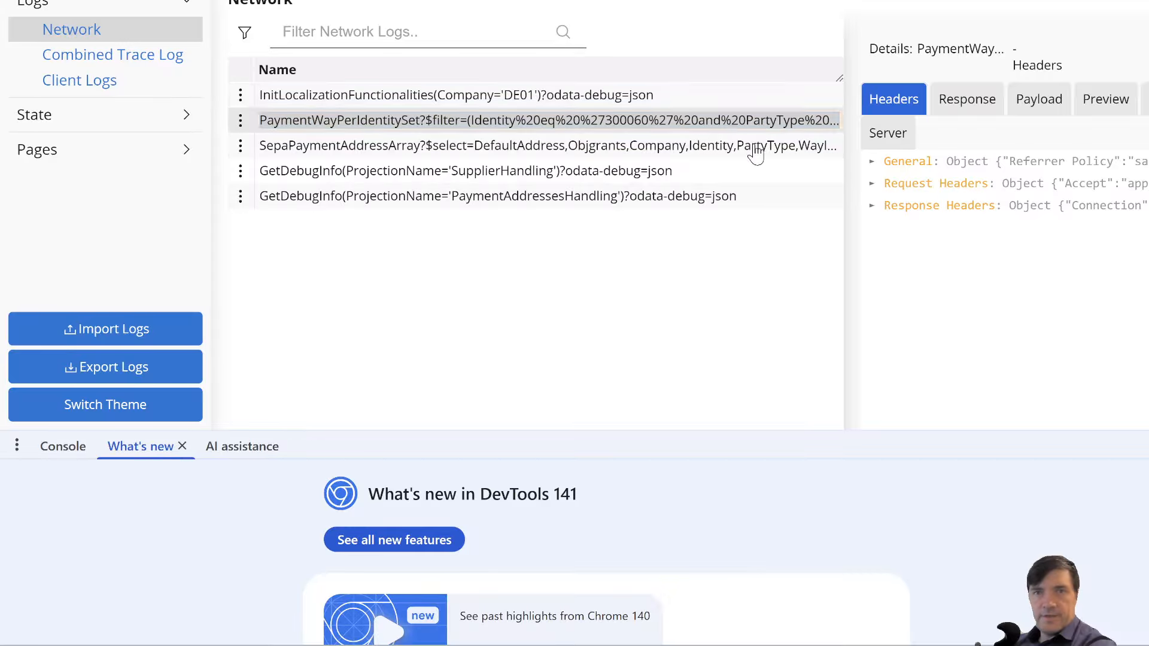
drag(846, 210, 667, 203)
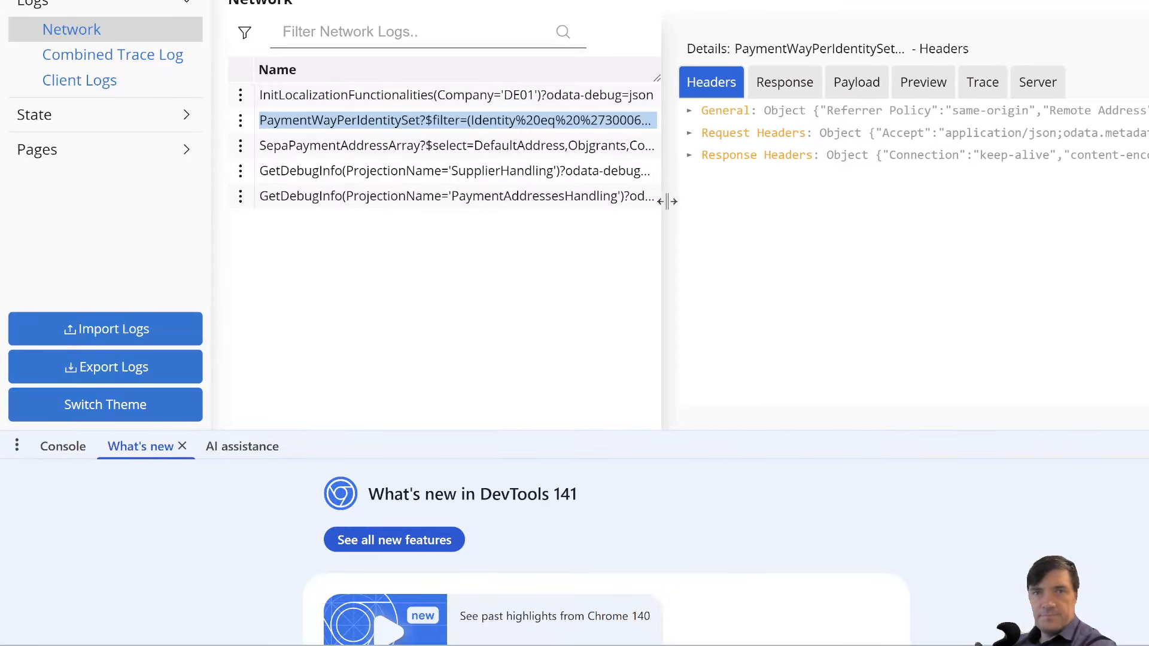
click(690, 113)
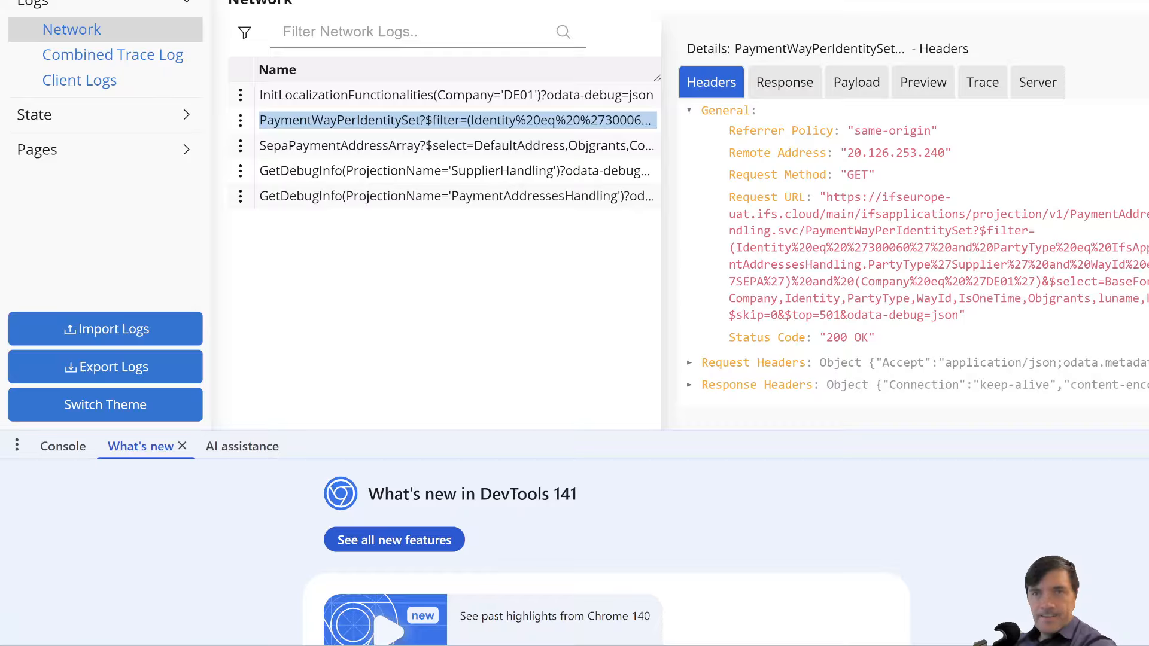
drag(1070, 214, 965, 230)
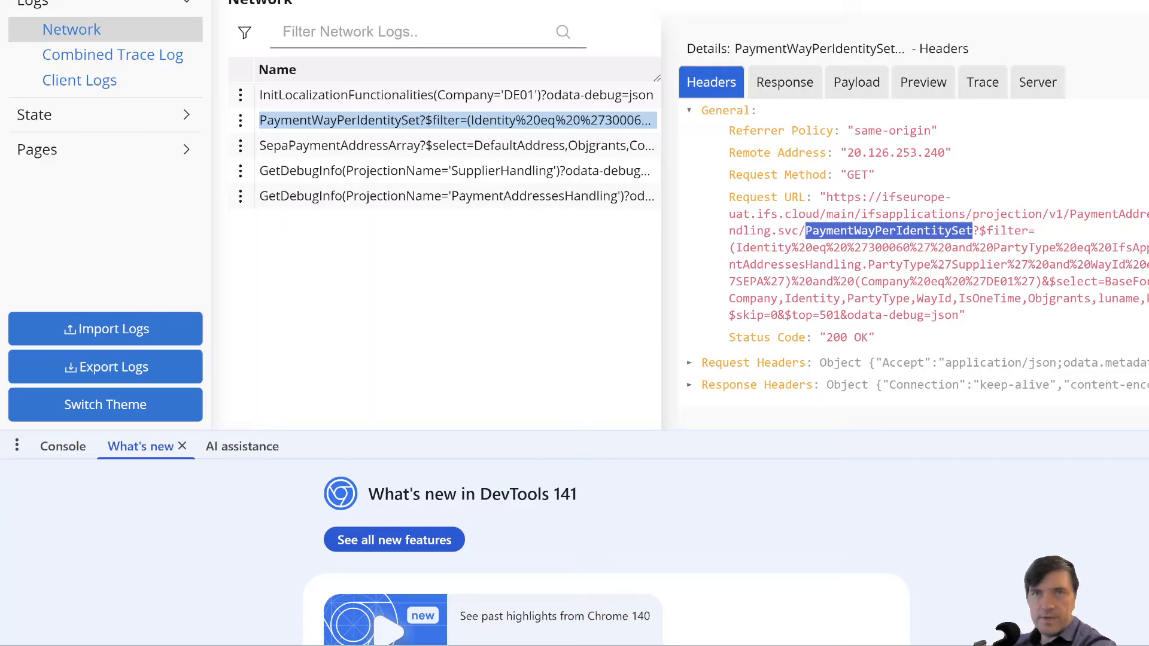
- Add projection entity PaymentWayPerIdentity of projection PaymentAddressesHandling to the Change Supplier Bank Account functional area and save it
key(alt+Tab)
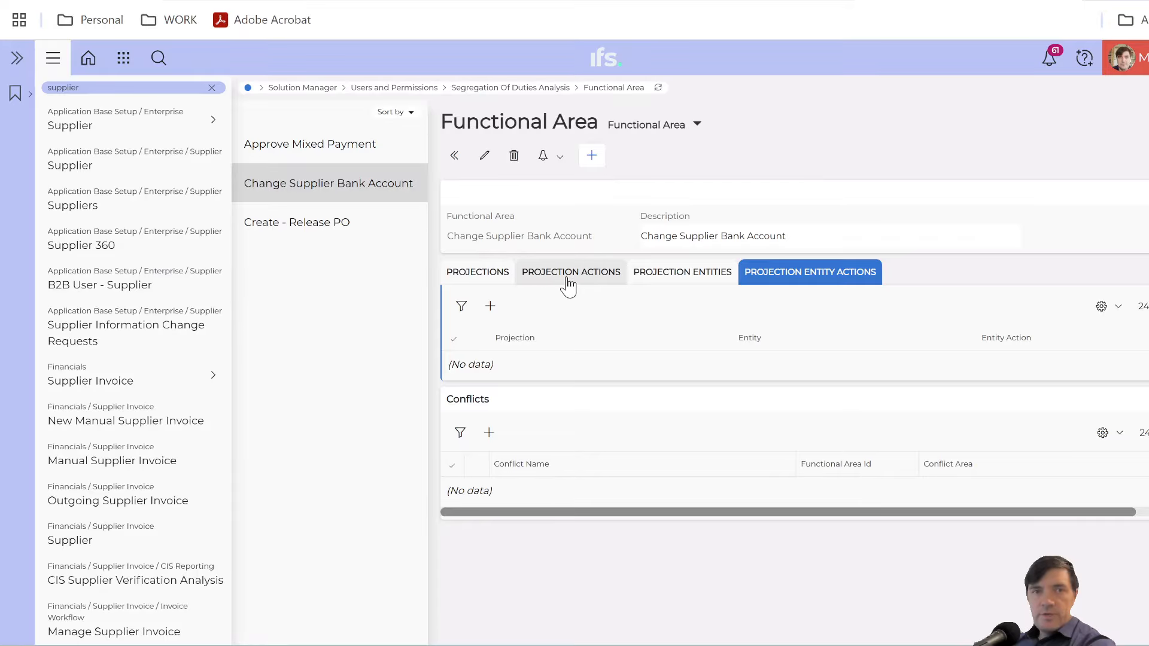
click(683, 276)
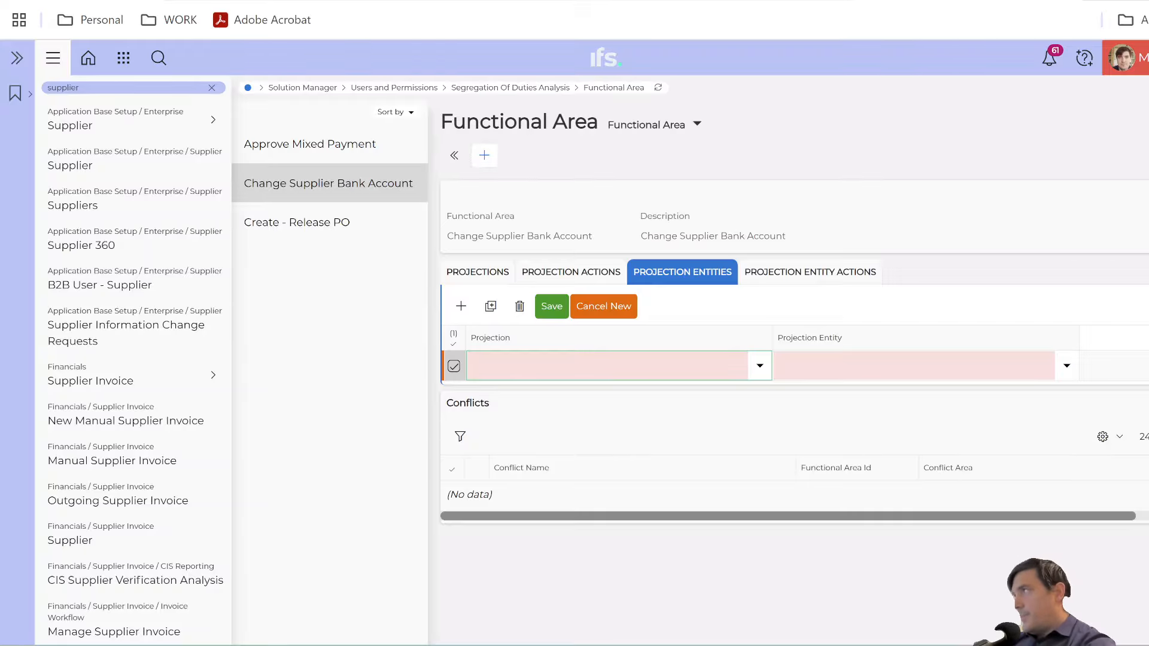
text(P)
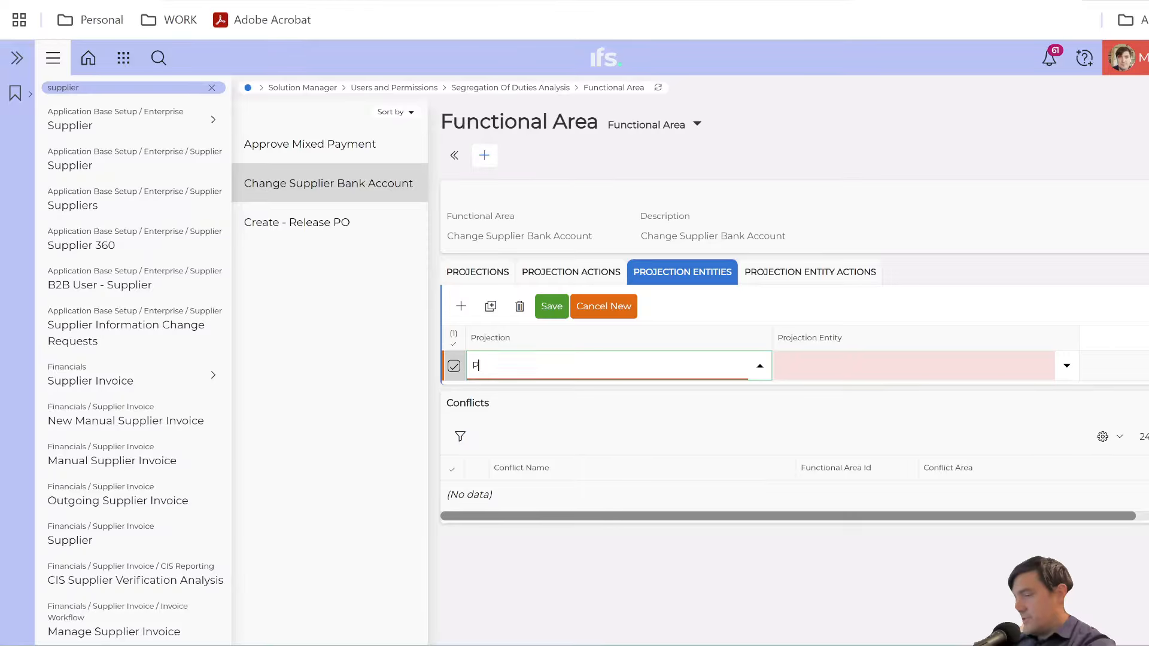
text(aymentAddre)
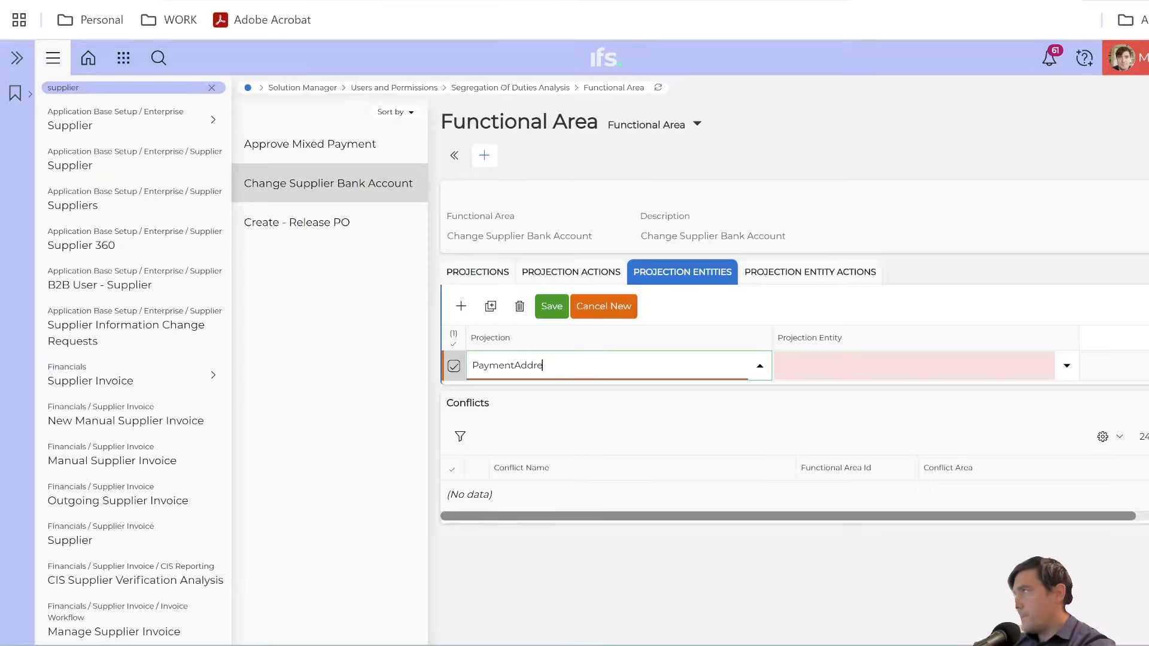
text(sses)
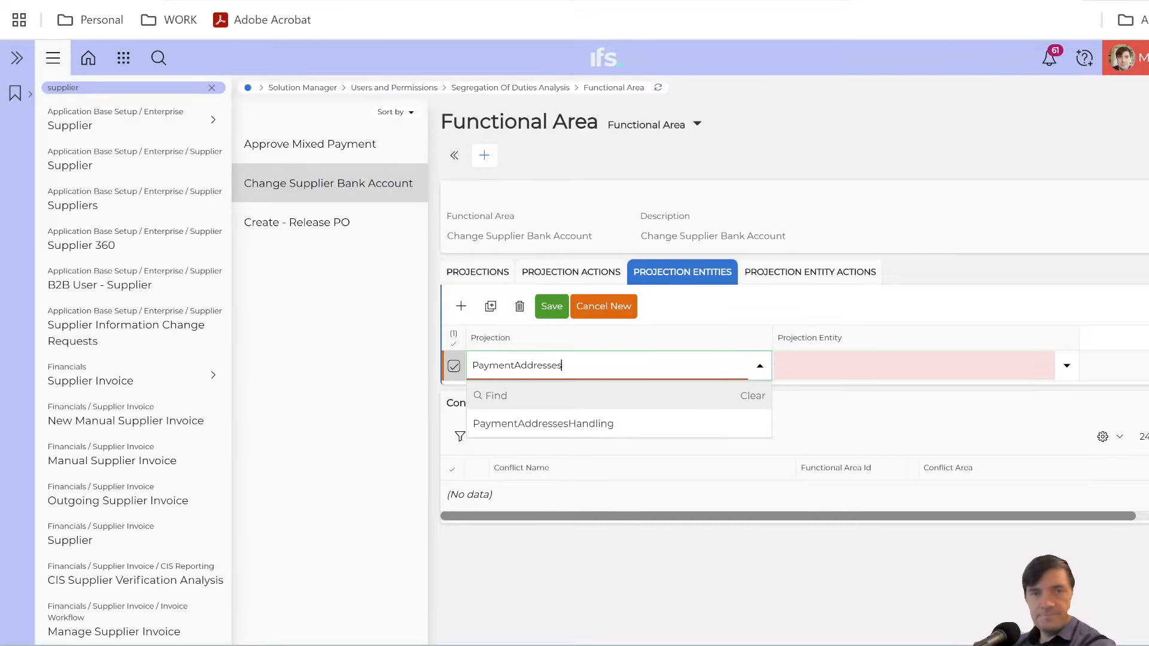
click(583, 425)
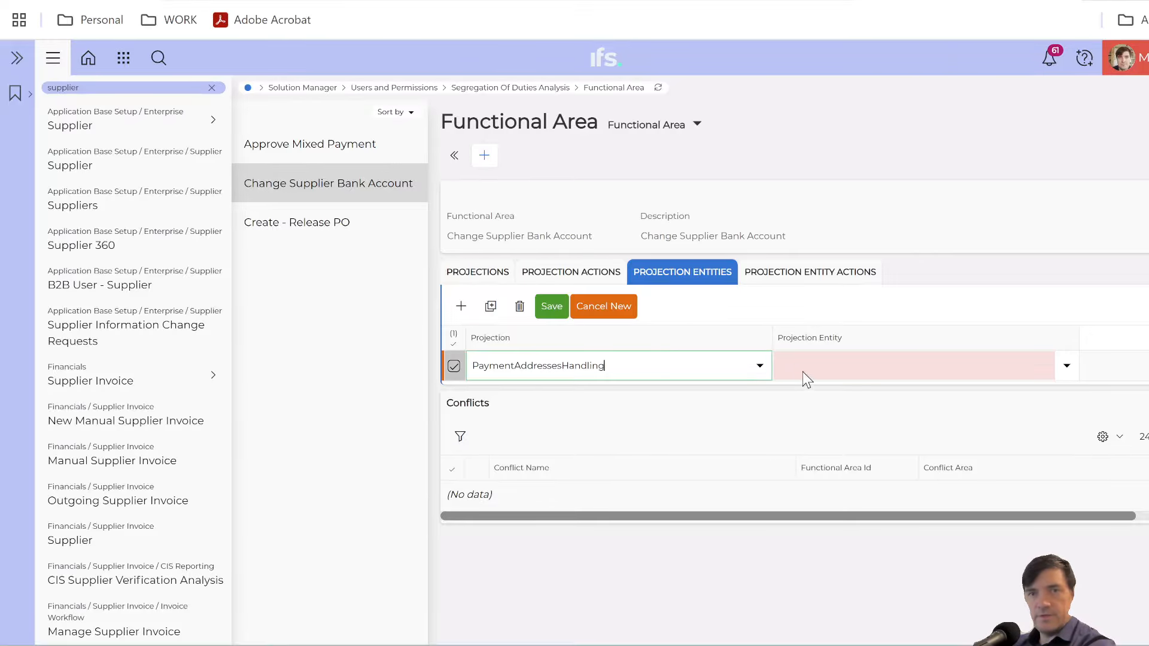
click(802, 371)
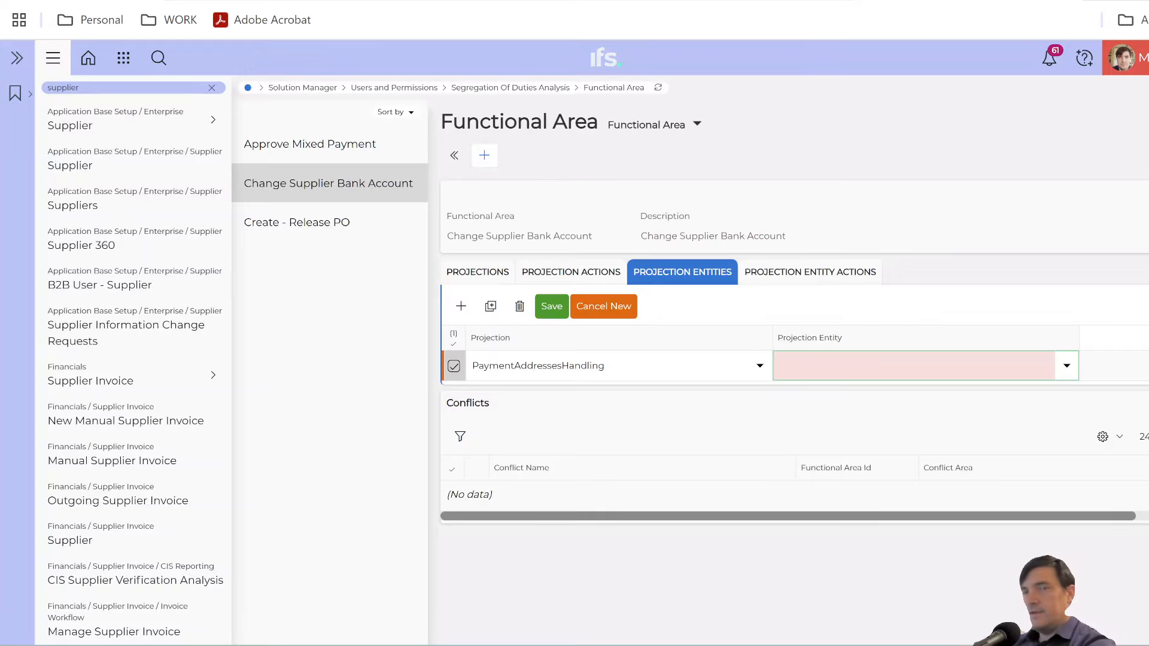
text(PaymentWay)
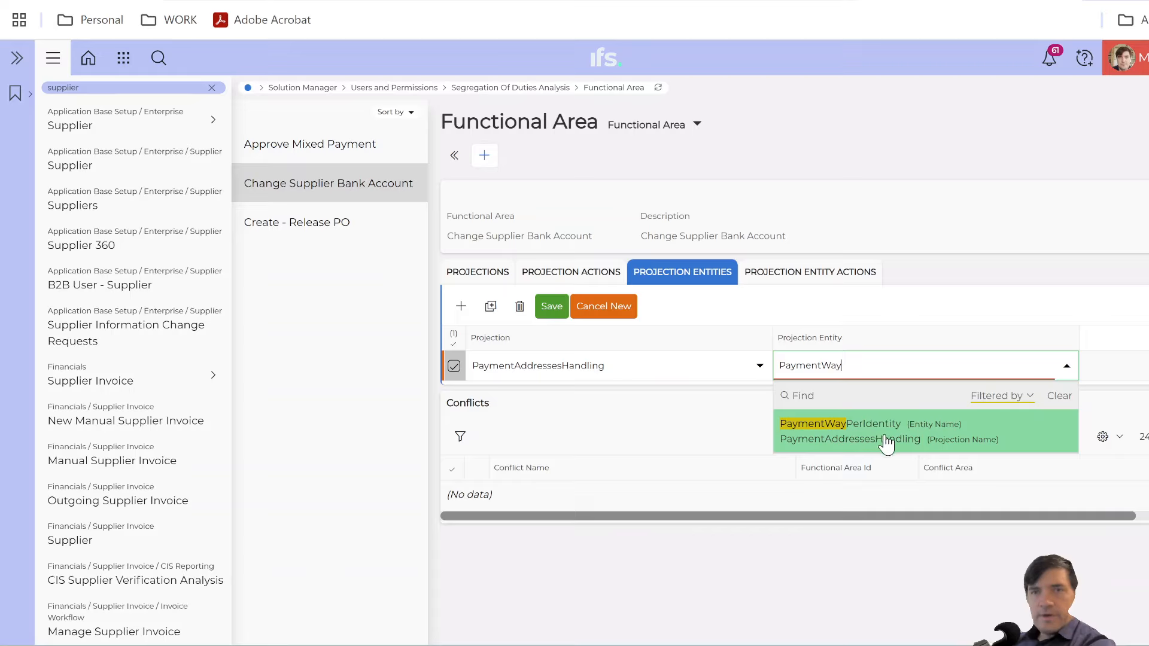
click(878, 438)
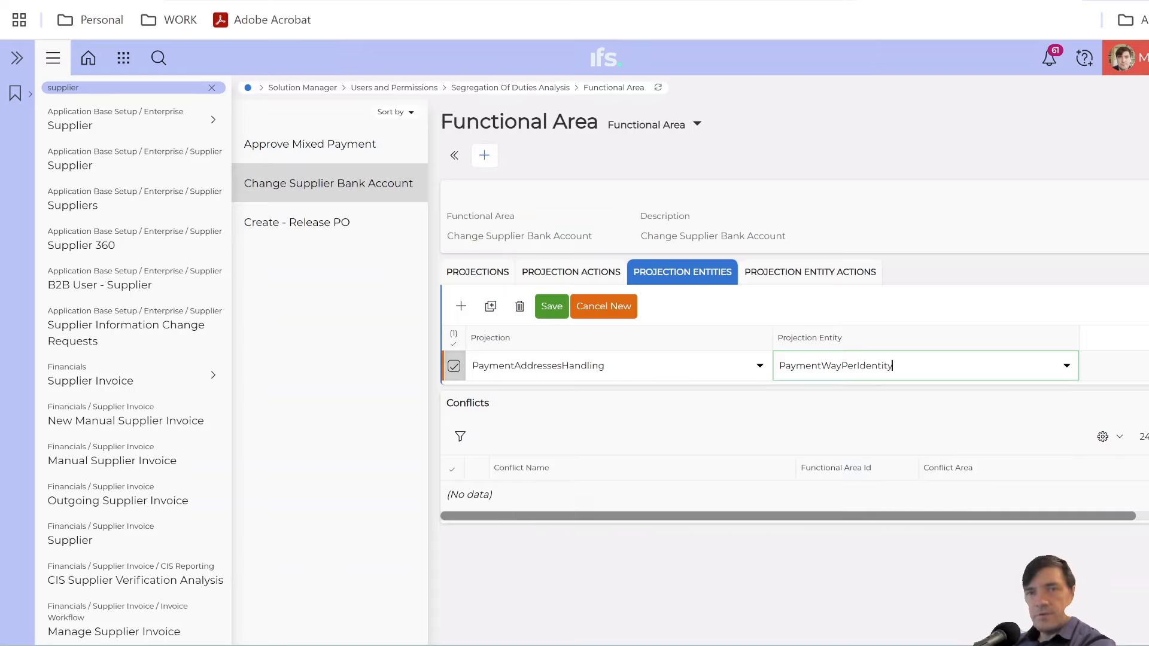
click(551, 309)
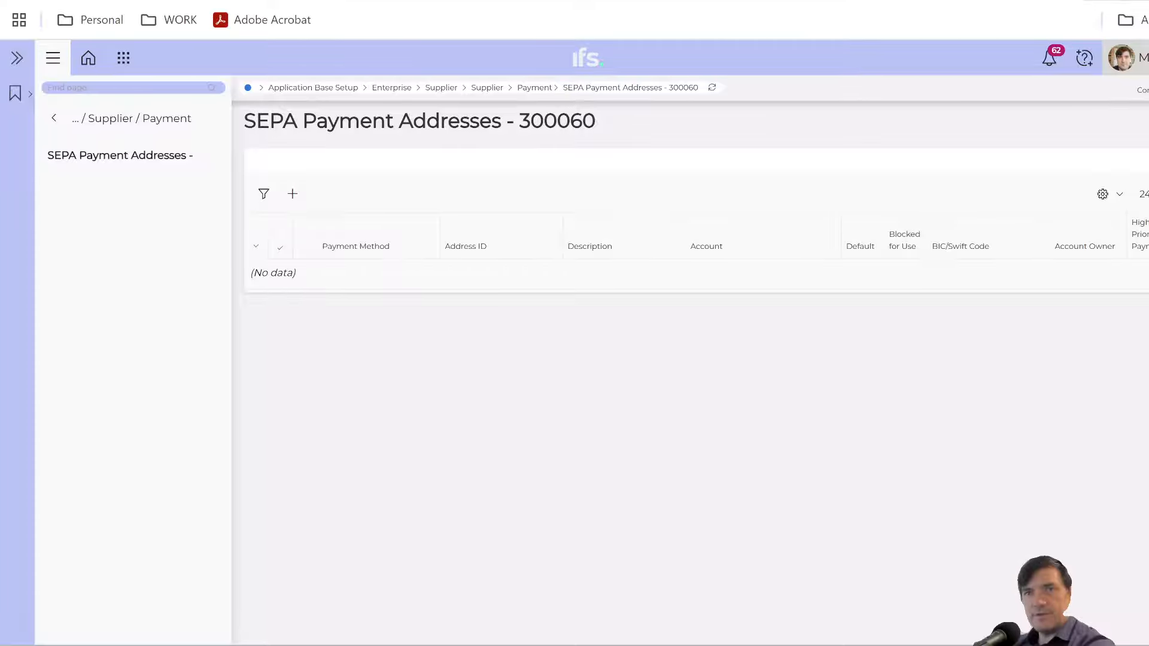
- Check the entity and projection names in the debug page info of the SEPA Payment Addresses page and return to the supplier's payment details
click(1124, 58)
mouse_move(1144, 387)
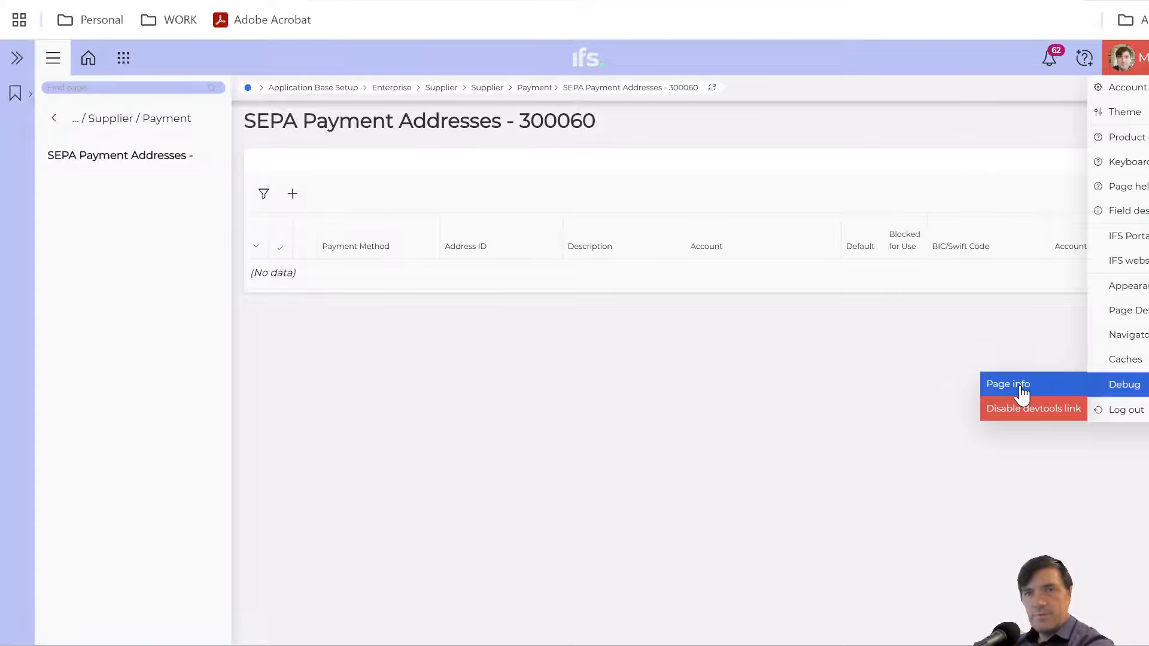
click(1019, 386)
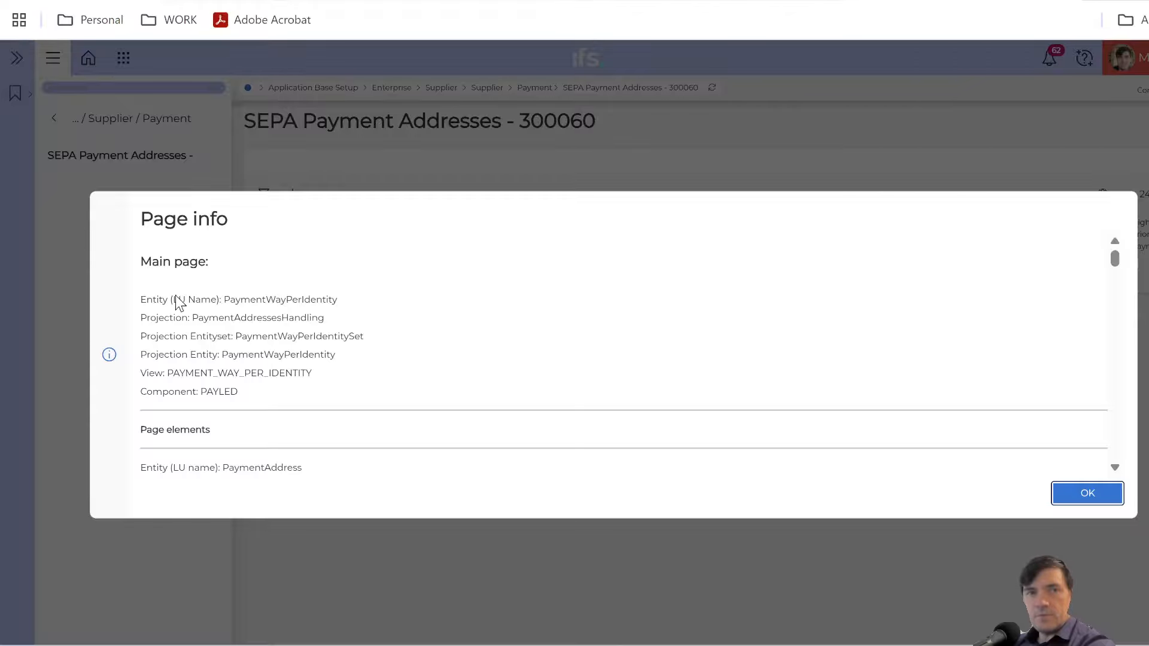
drag(223, 299, 343, 312)
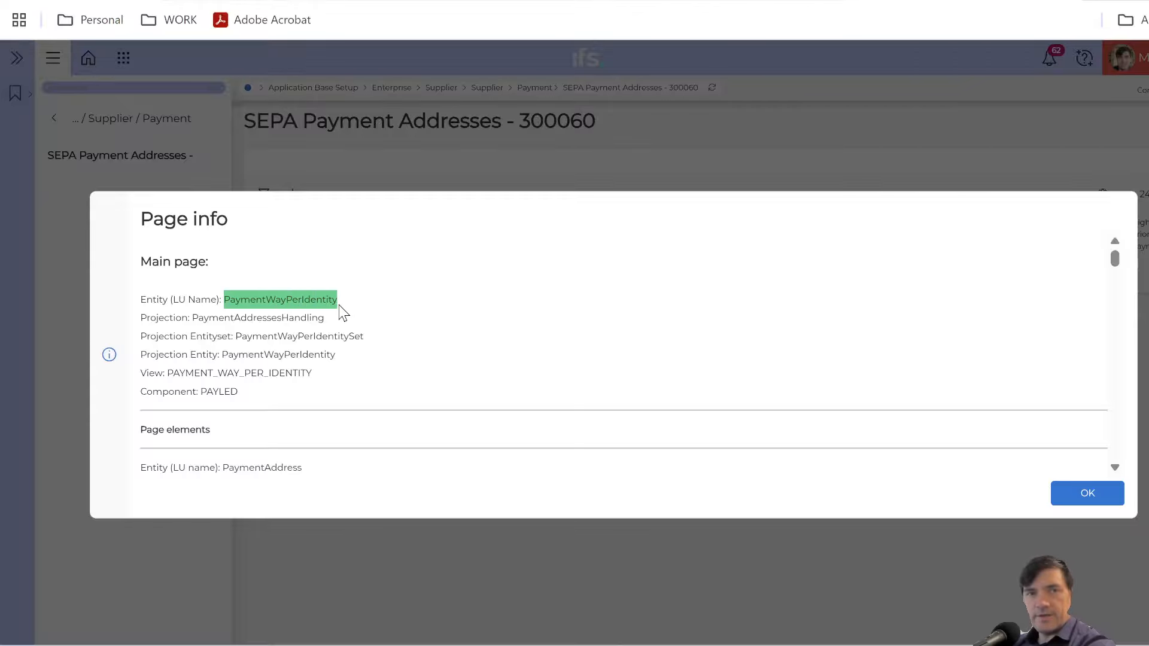
click(1080, 499)
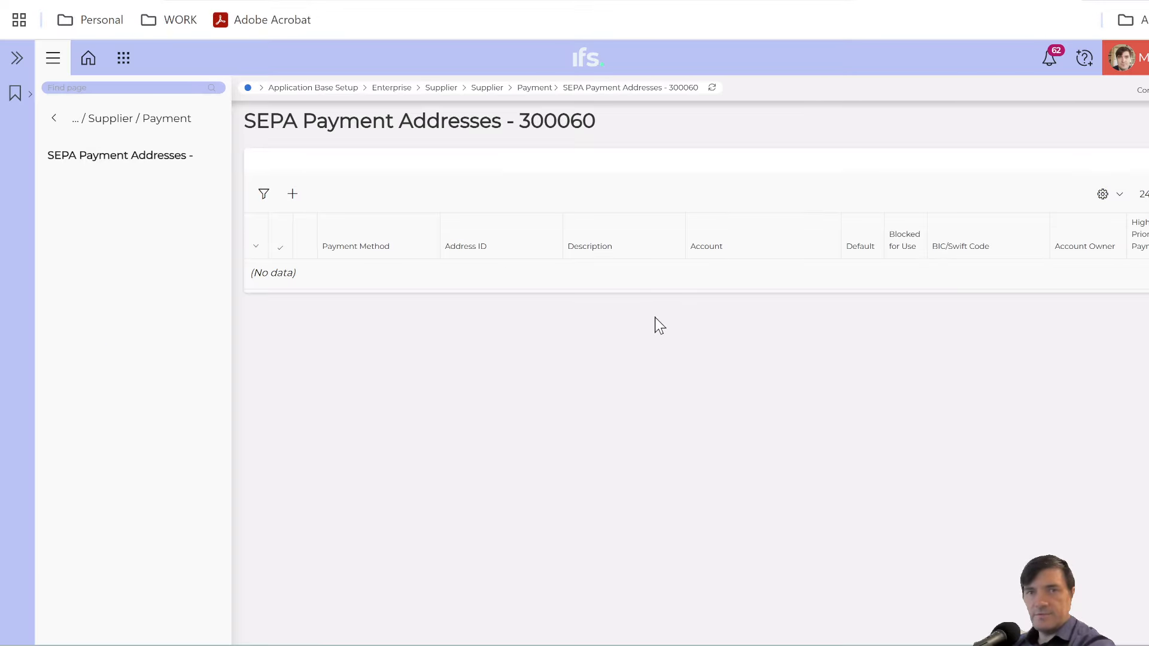
click(24, 0)
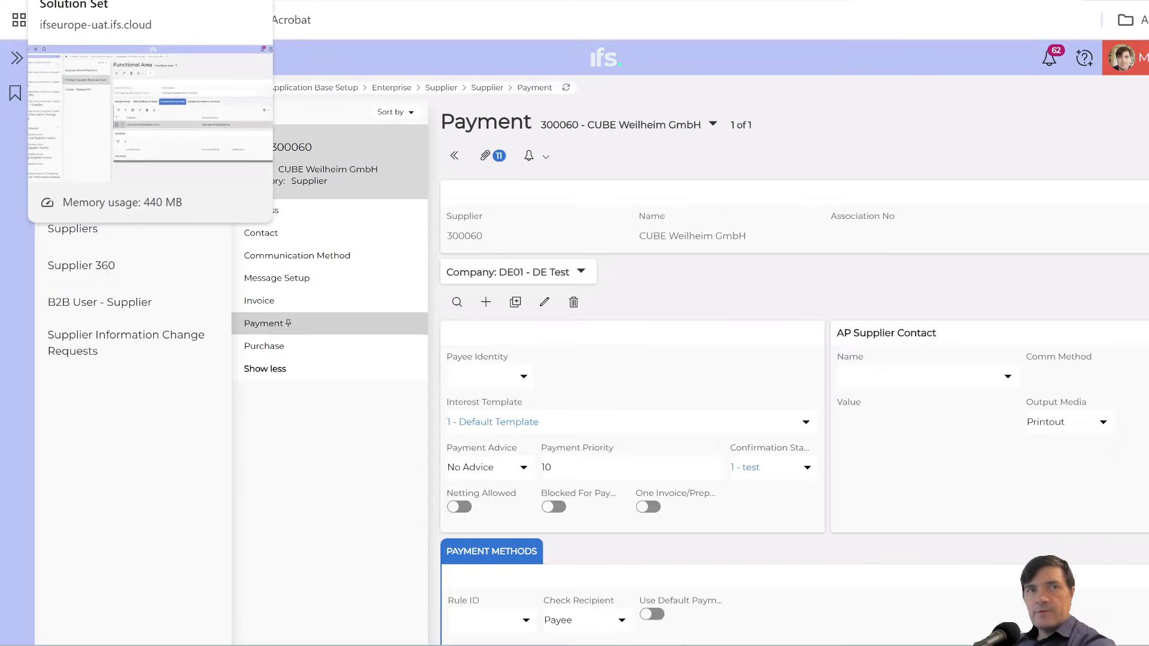
- Add projection entity PurchaseOrder of projection PurchaseOrderHandling to the Create - Release PO functional area and save it
click(150, 1)
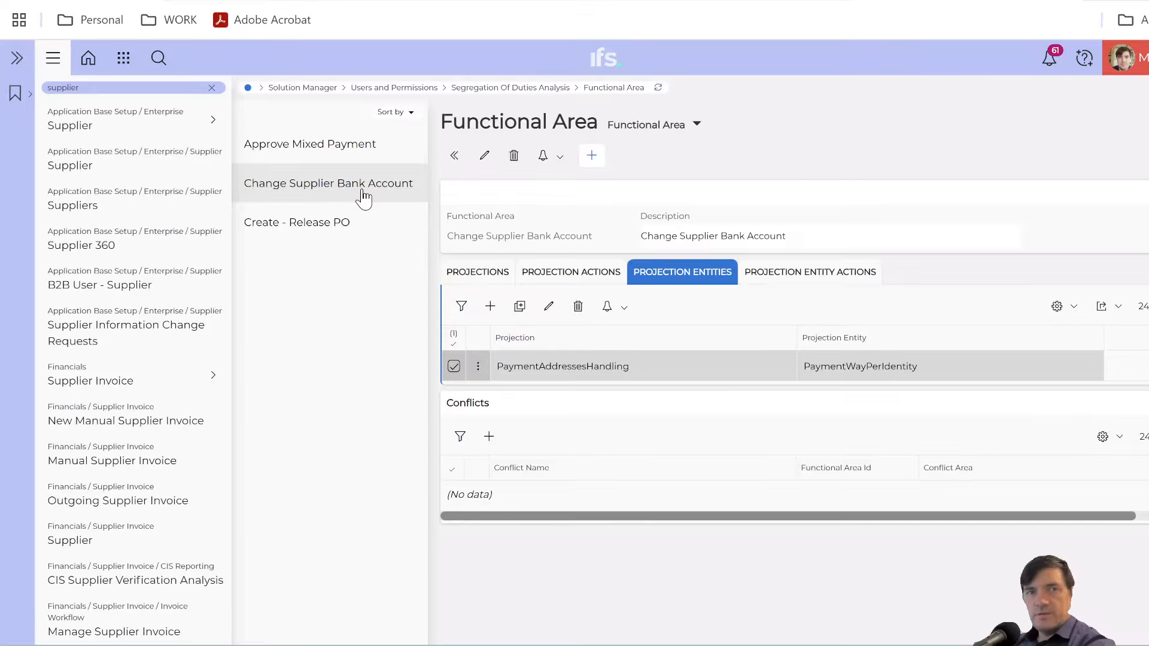
click(302, 227)
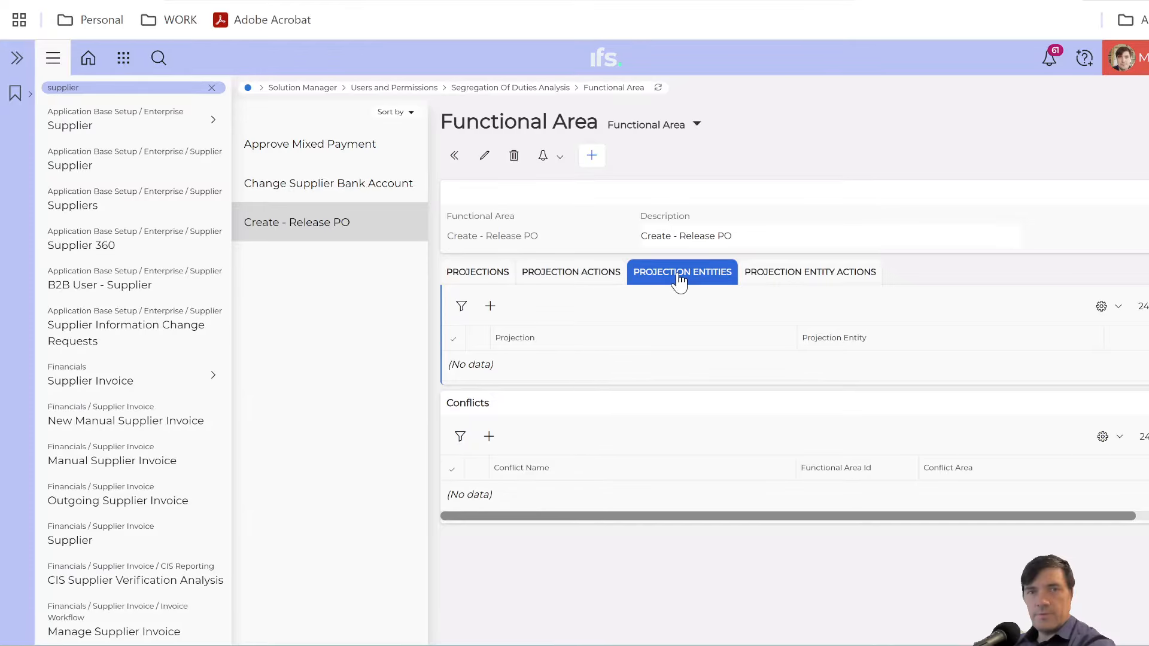
click(486, 316)
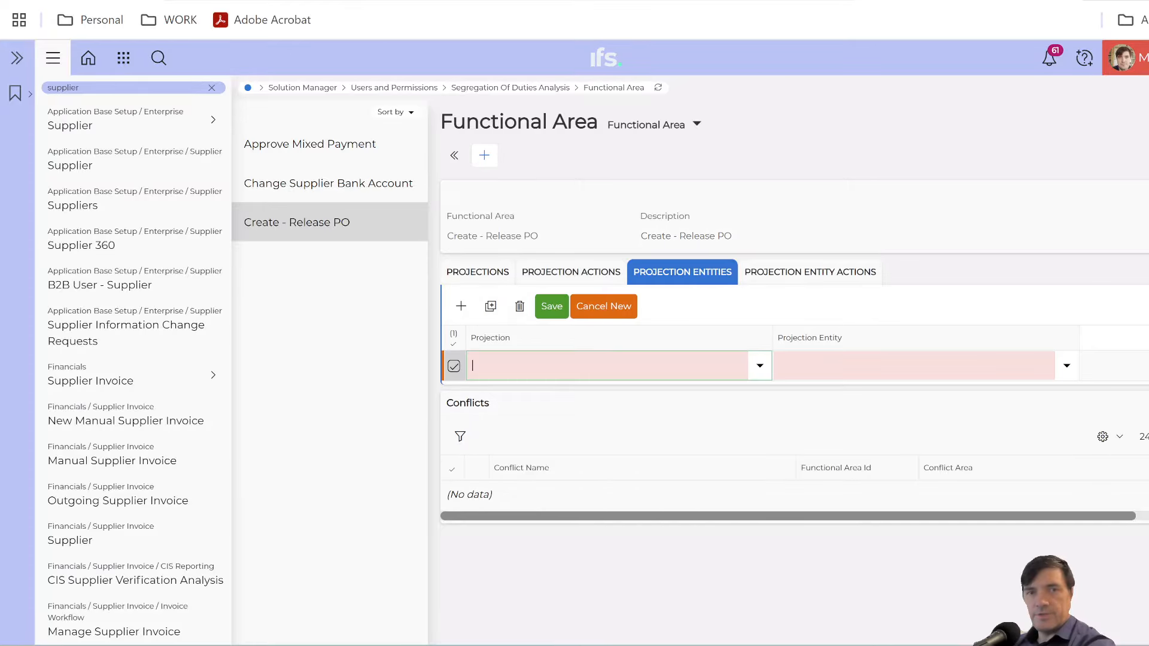
text(Purchase)
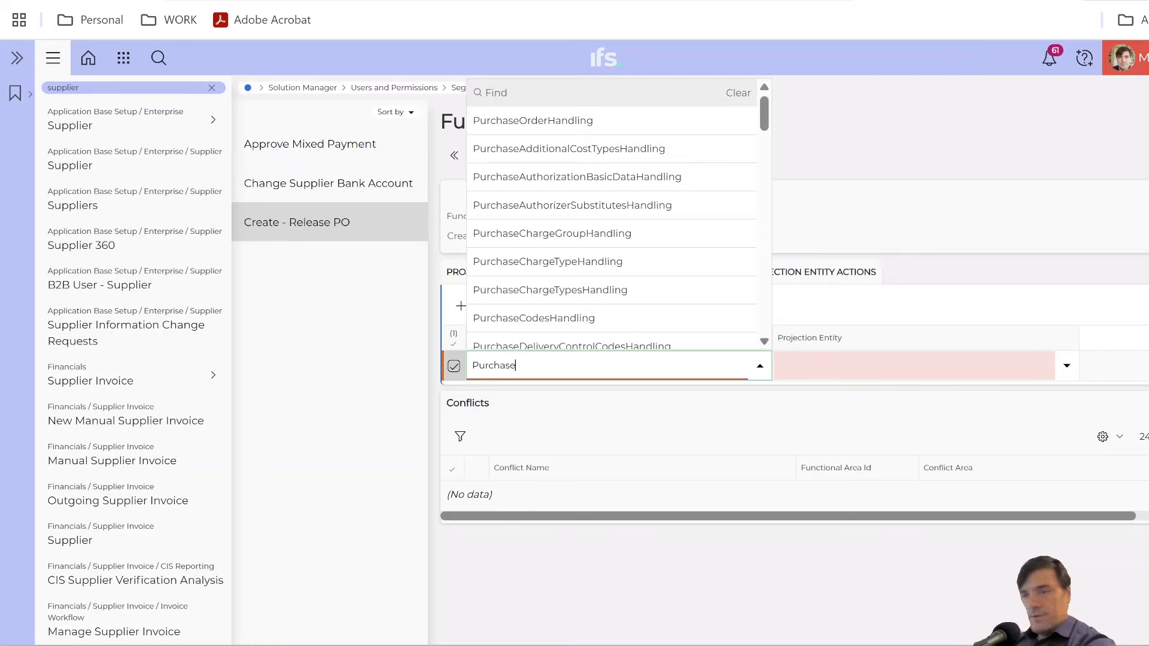
text(OrderHAnd)
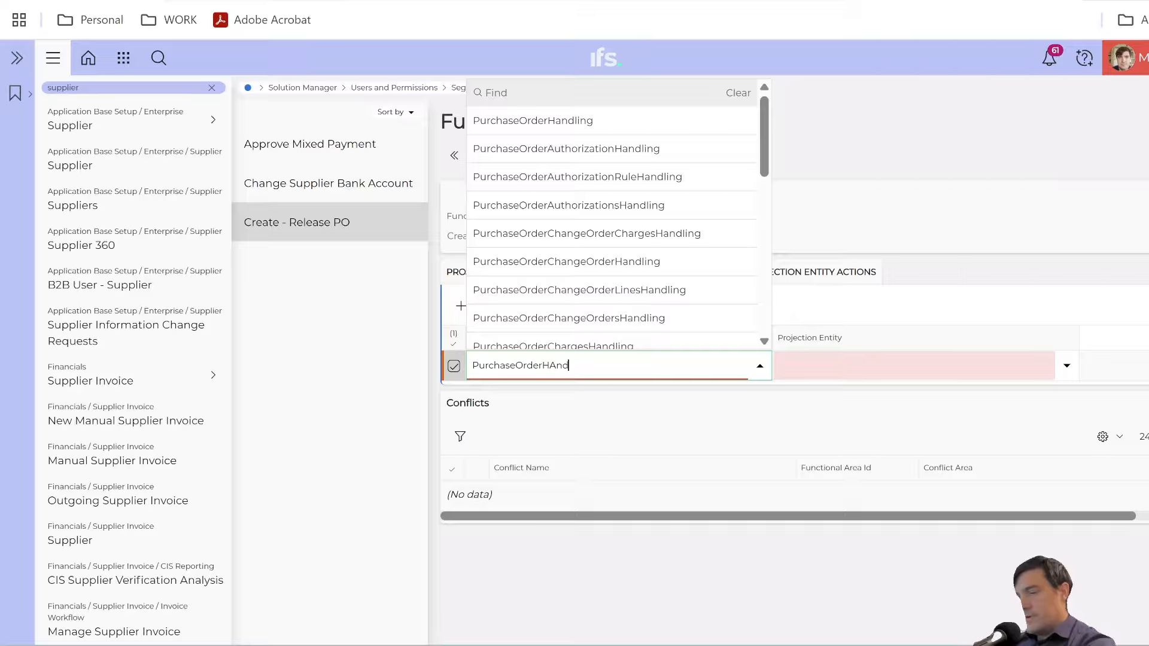
text(ling)
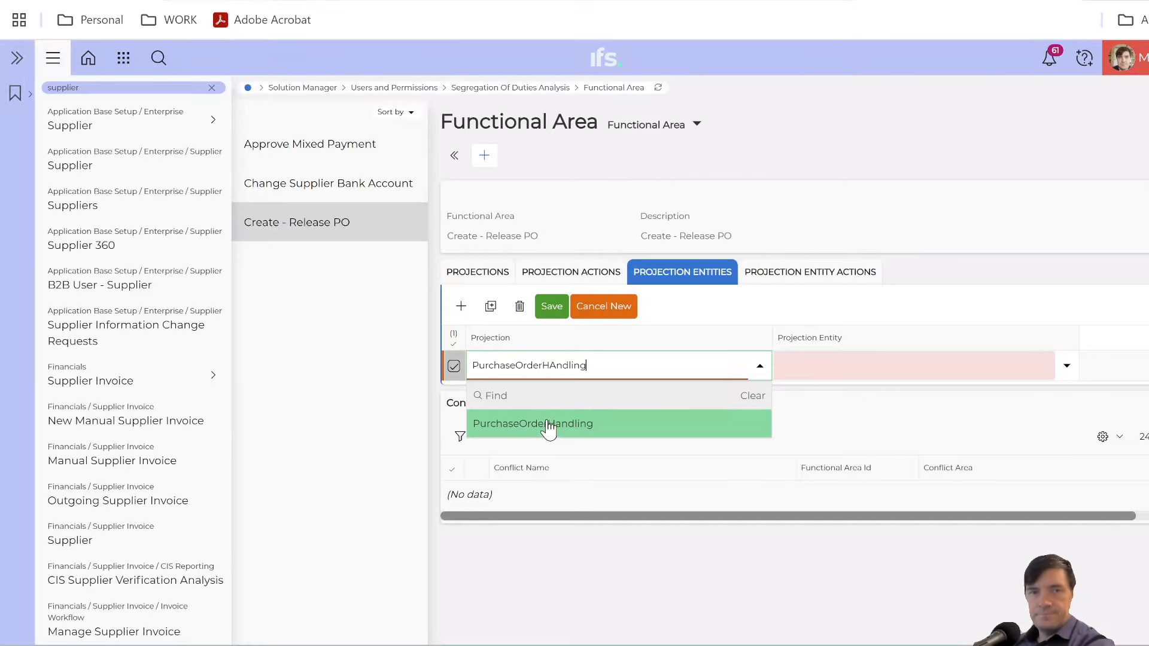
key(Tab)
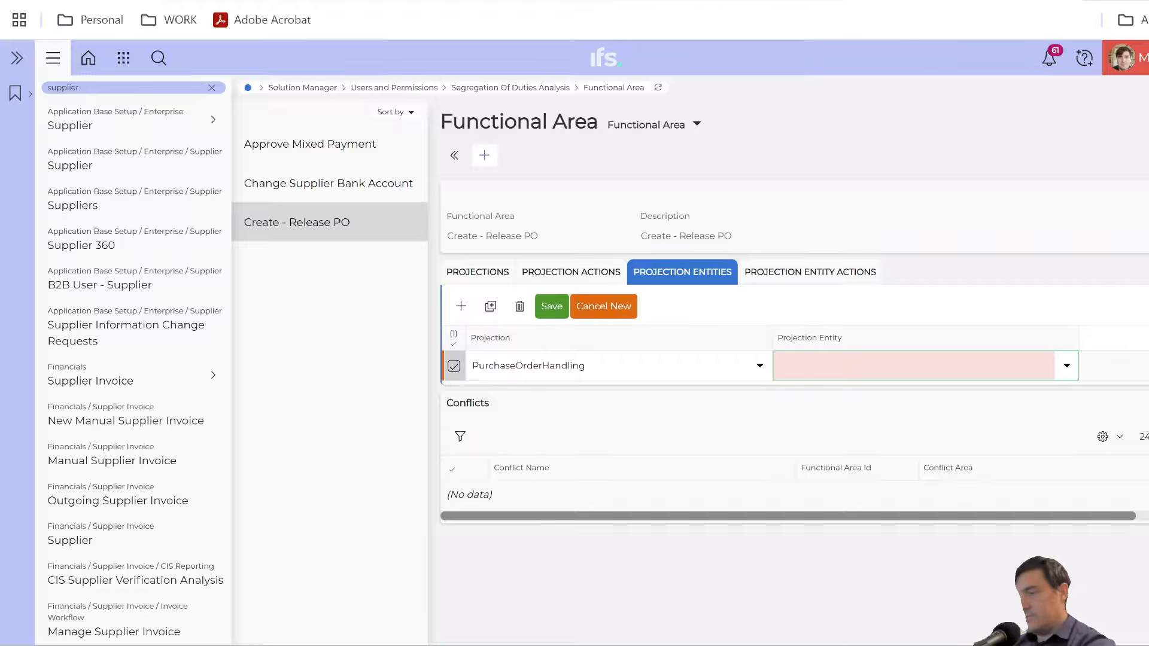
text(Purchase)
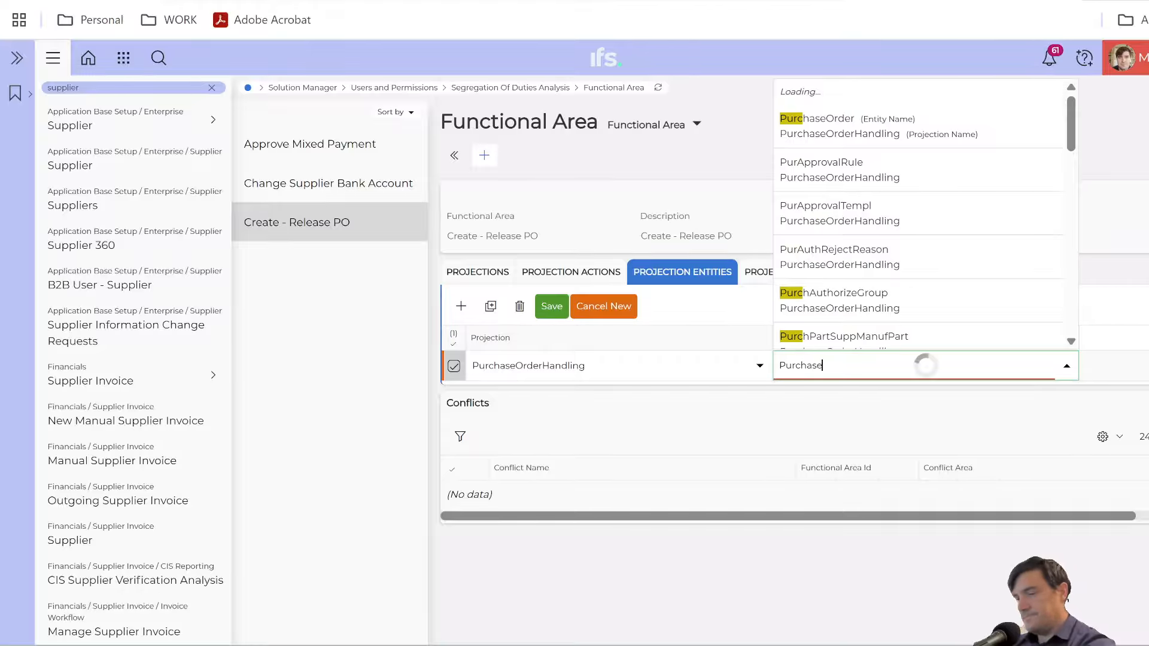
text(Order)
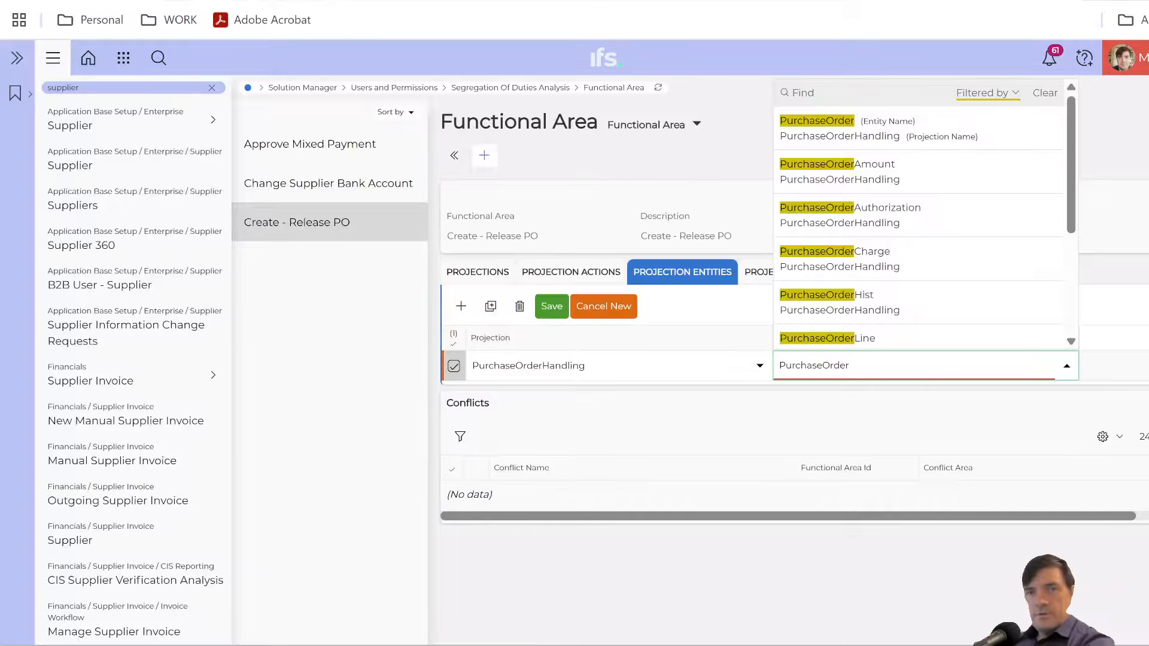
click(843, 143)
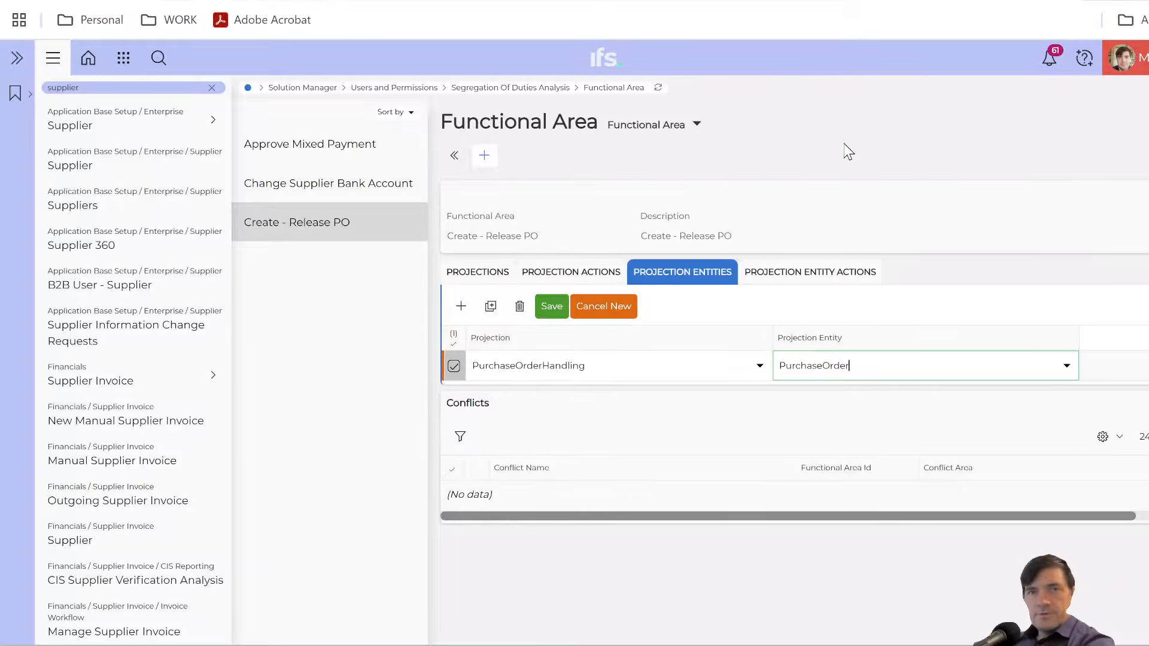
click(551, 306)
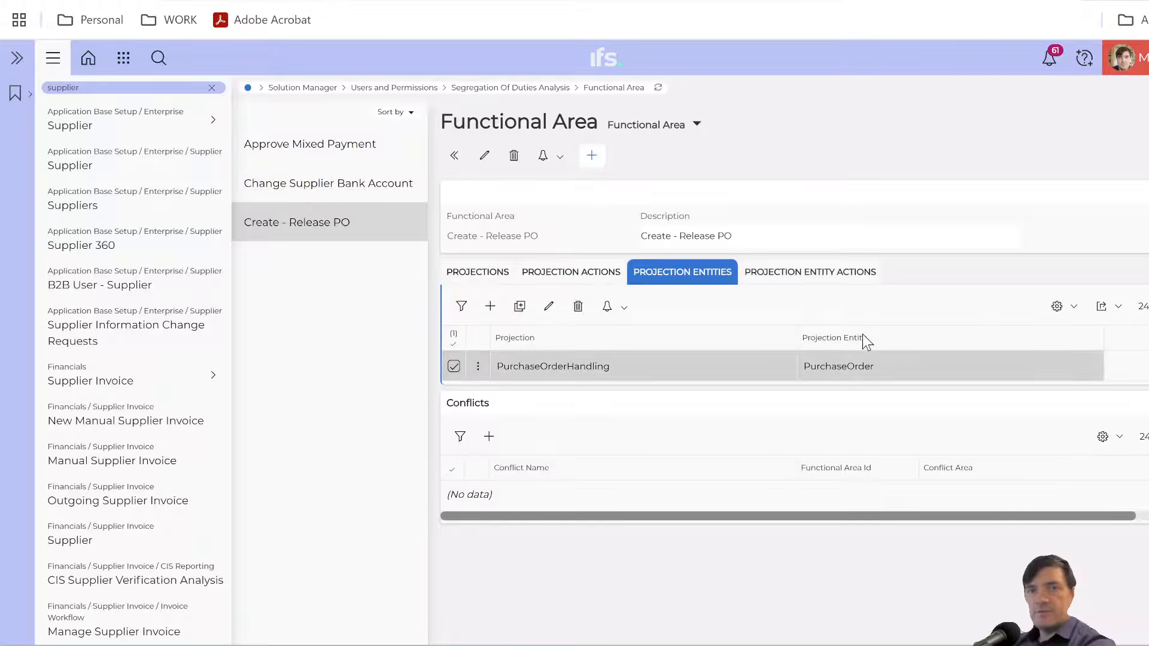
- Create a projection entity action for the Create - Release PO functional area with projection PurchaseOrderHandling
click(830, 280)
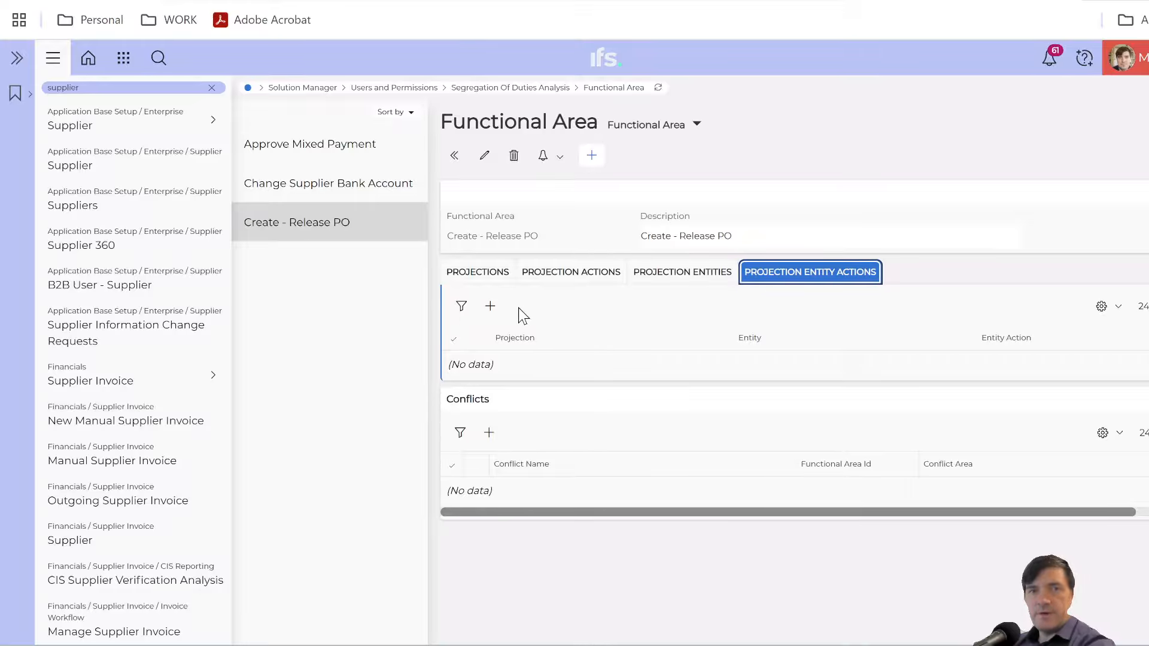
click(490, 307)
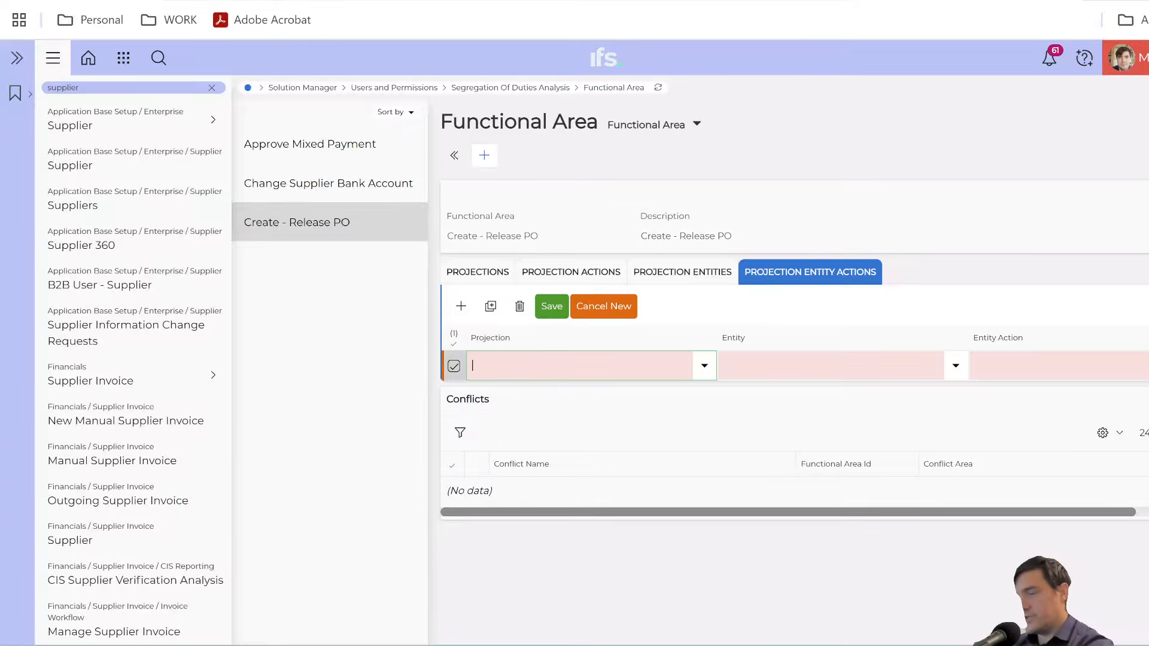
text(Purchas)
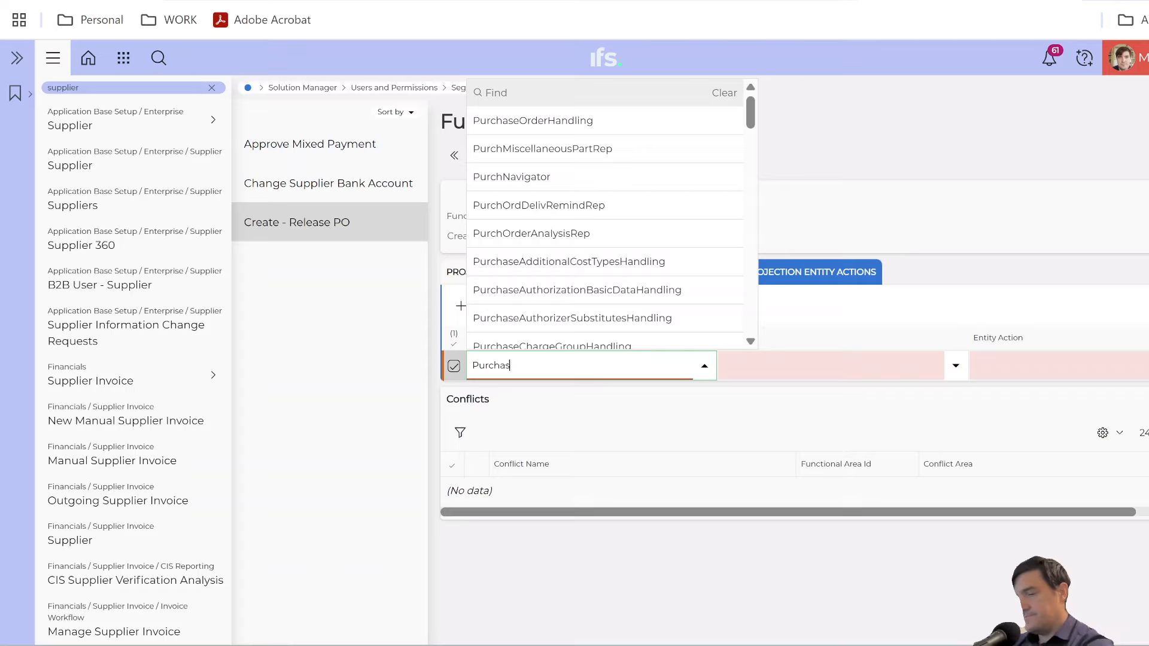
text(eOrderHandl)
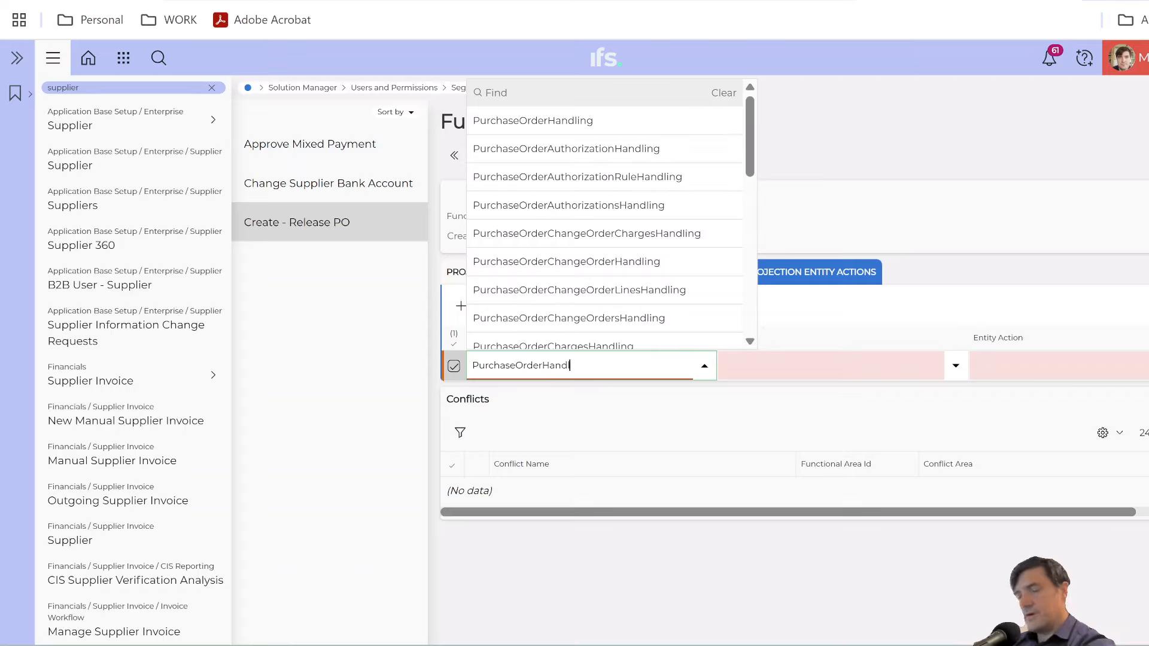
text(ing)
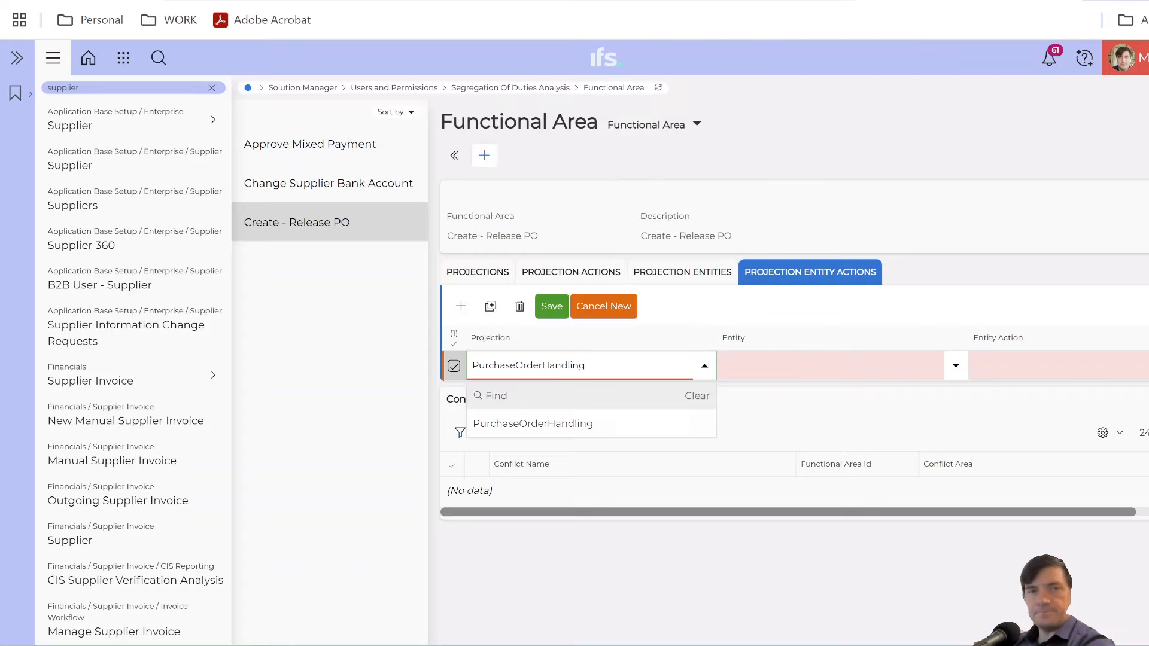
click(612, 422)
- Set the new projection entity action's entity to PurchaseOrder and its action to Release, and save it
click(831, 365)
text(Purchase)
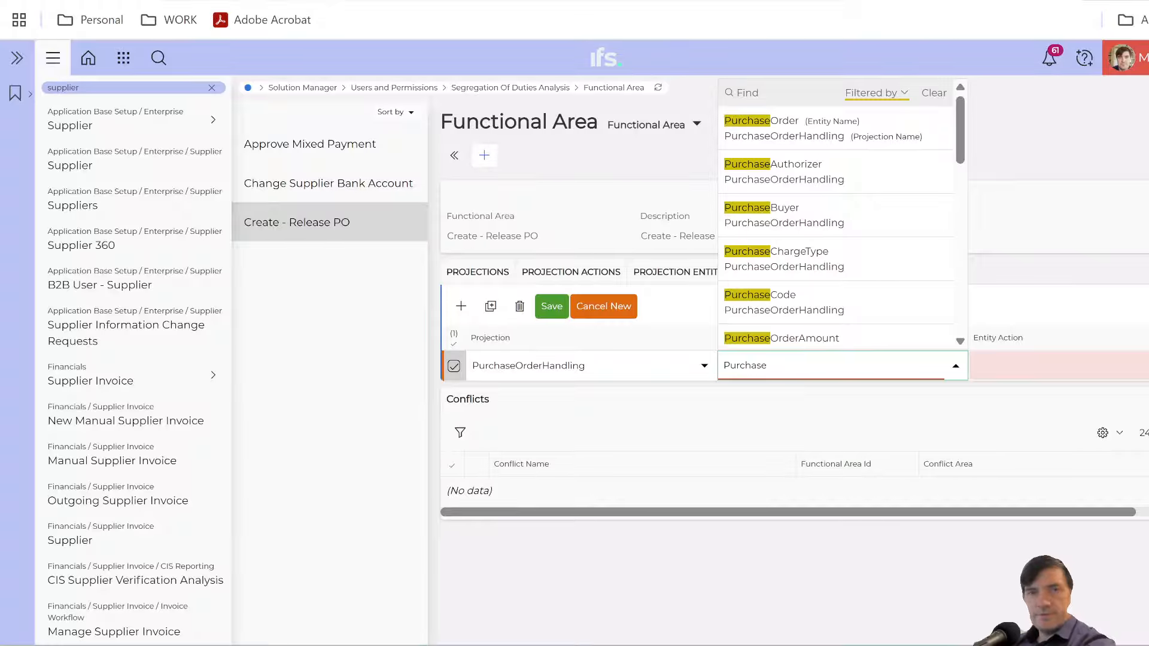
text(Orde)
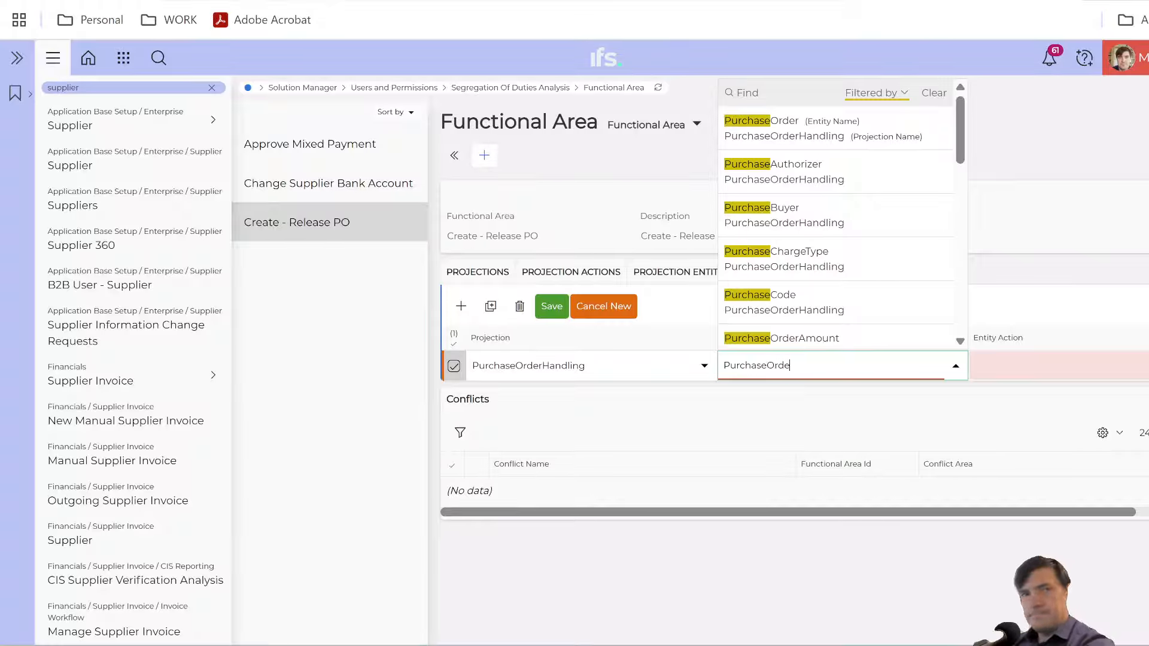
text(r)
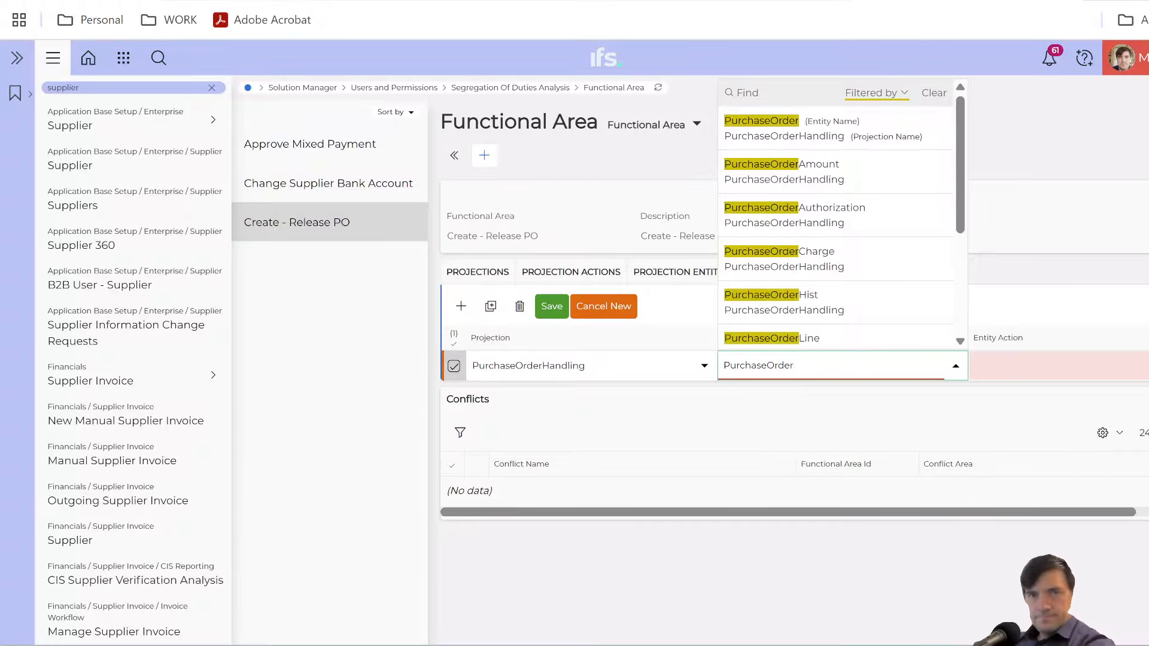
click(809, 141)
click(1055, 363)
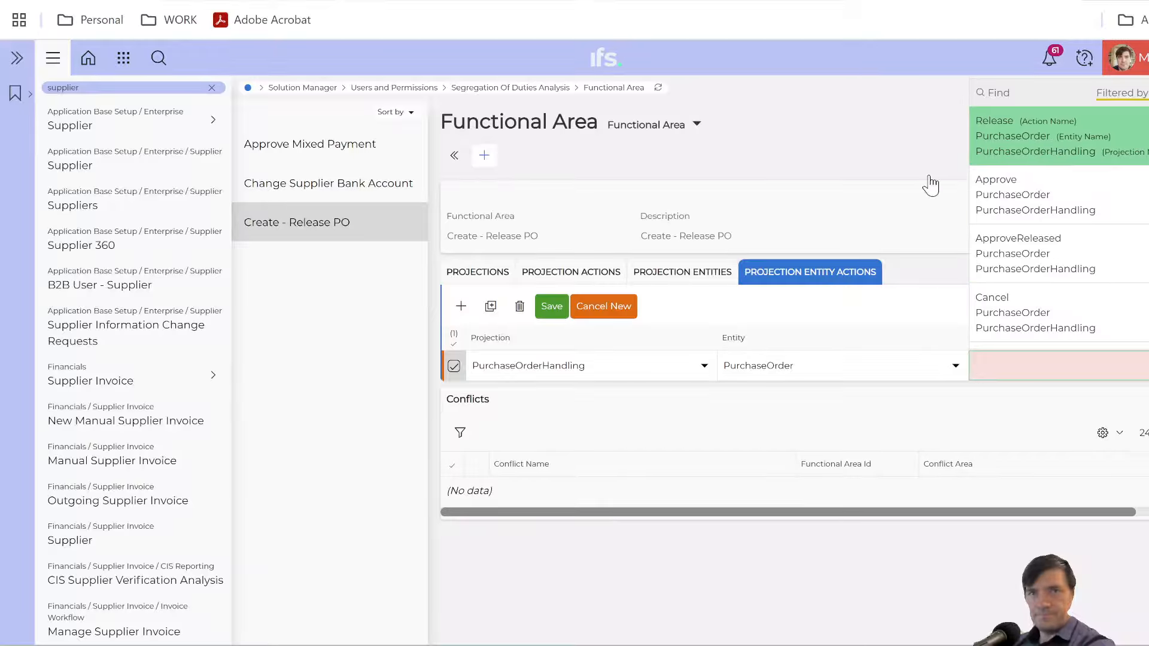
key(Return)
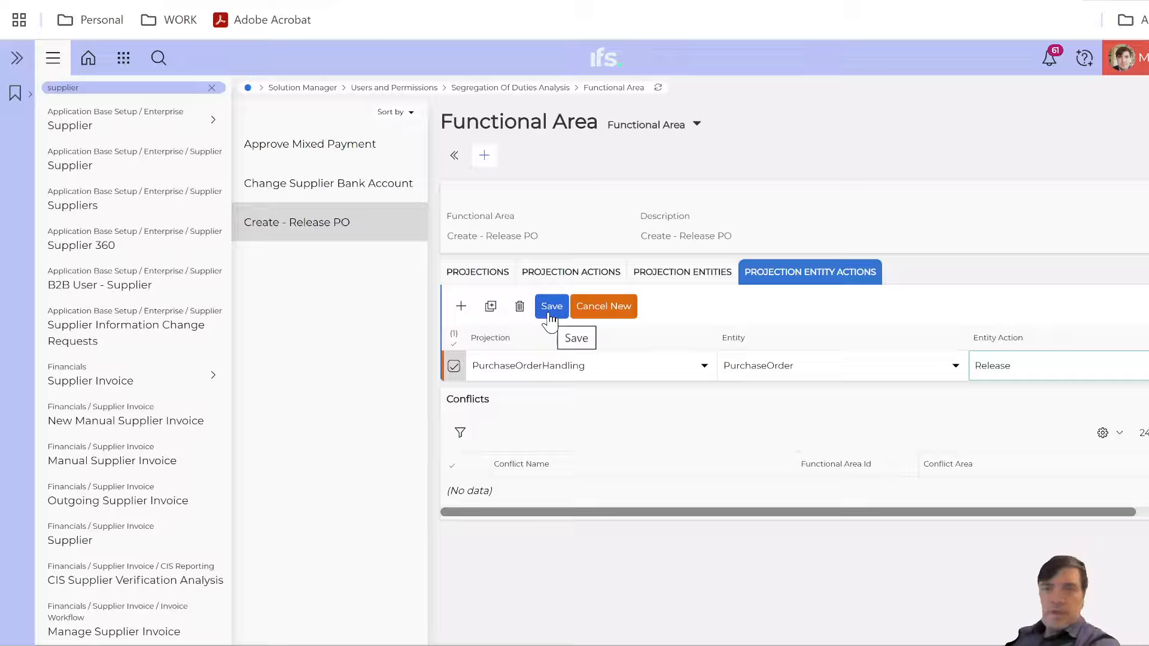
click(549, 311)
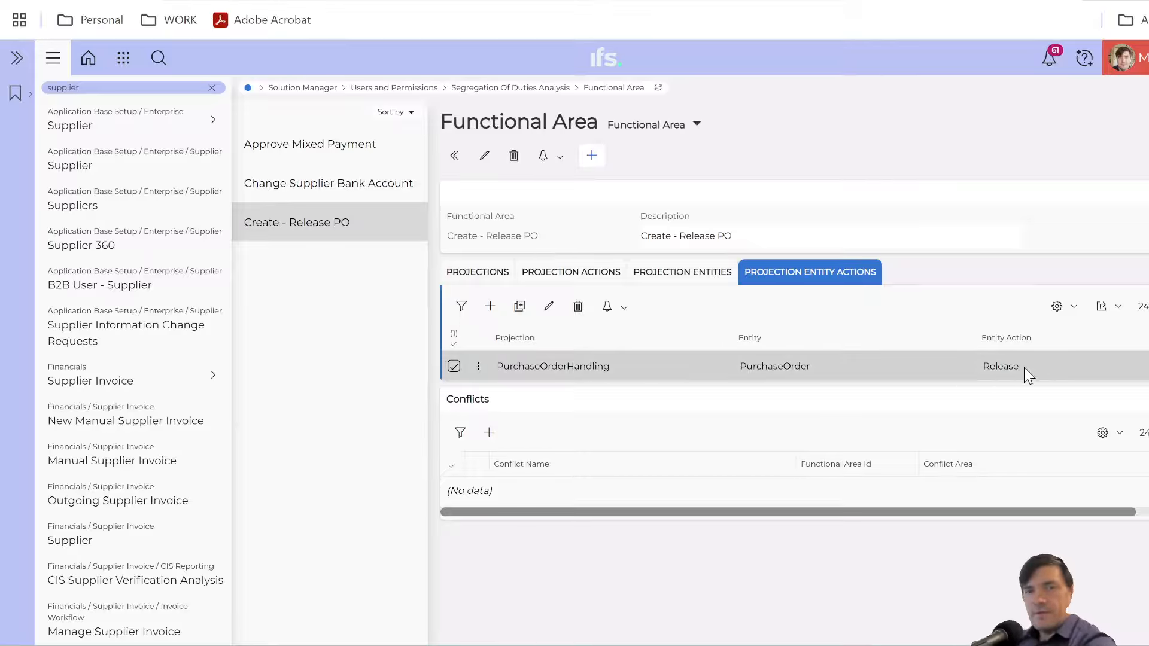
- Review the saved entity action and the projection entity of the Create - Release PO functional area
drag(1023, 367, 982, 366)
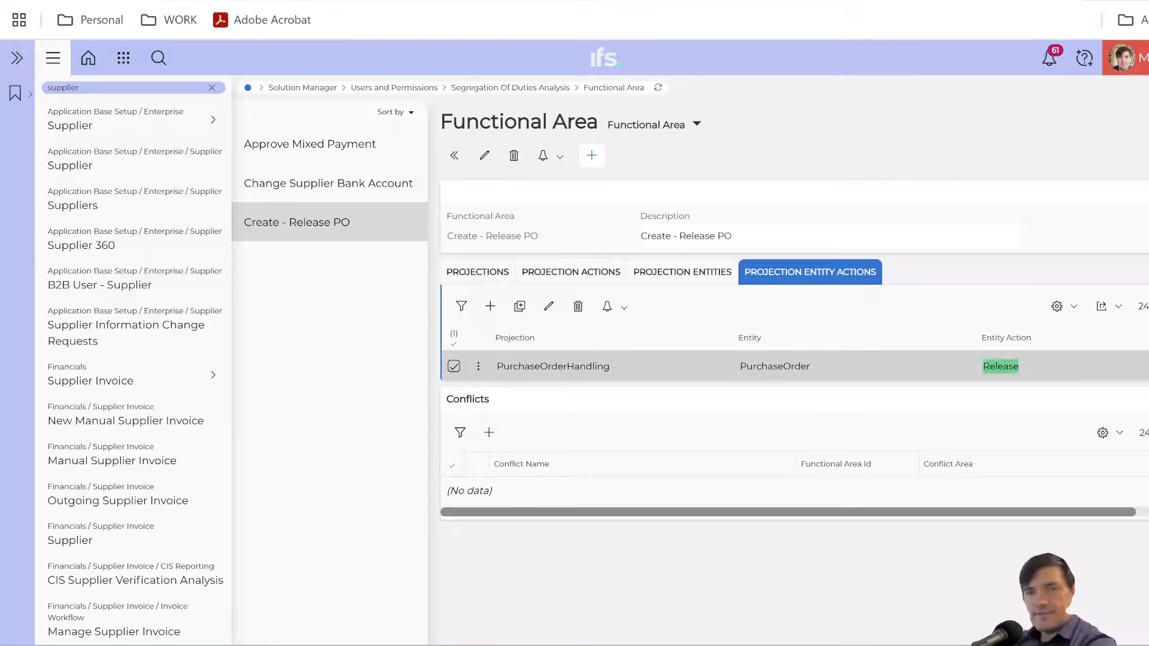
click(680, 274)
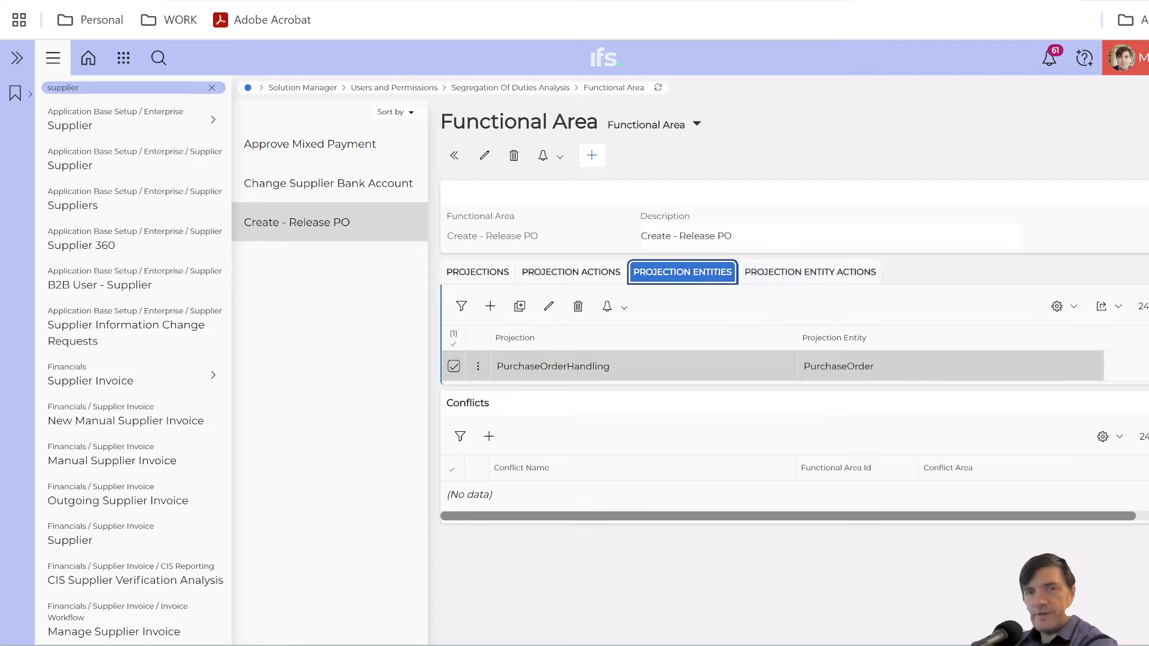
drag(887, 366, 810, 366)
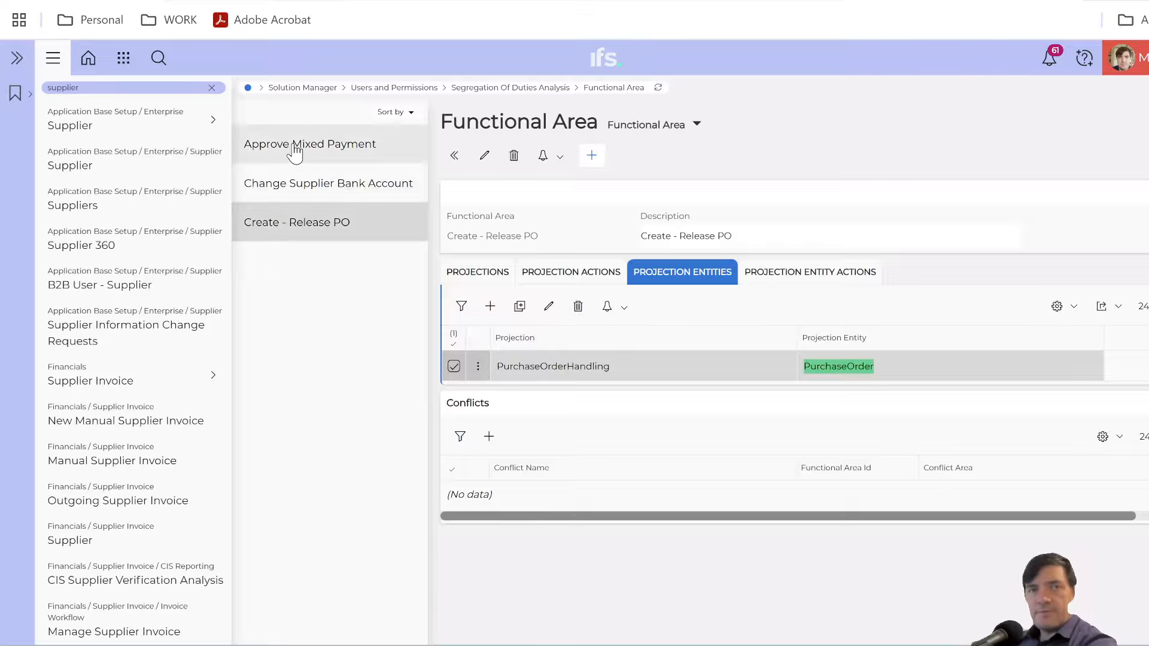
- Select the Approve Mixed Payment functional area and list all mixed payments on the Mixed Payment page
click(326, 151)
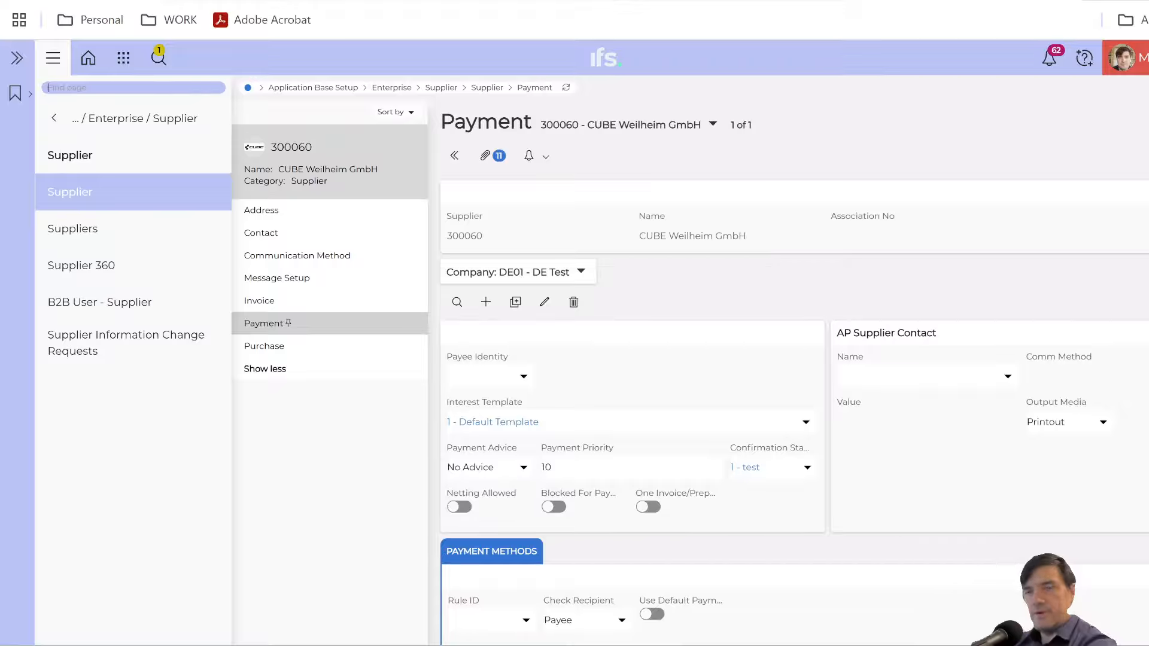
text(mix p)
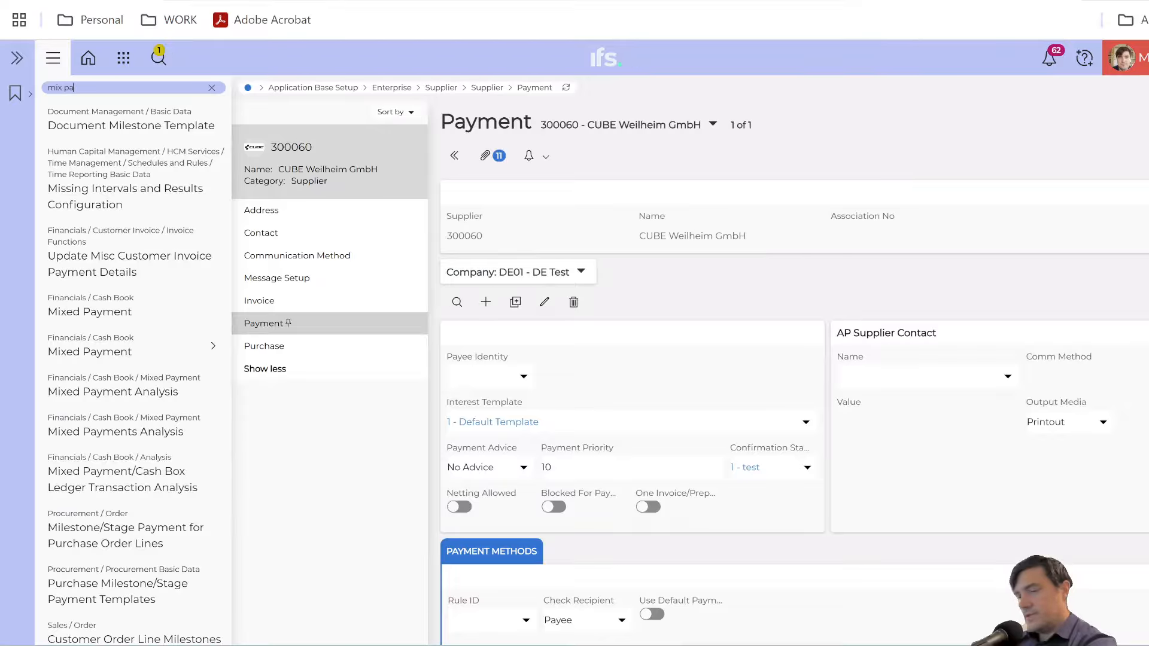
text(ay)
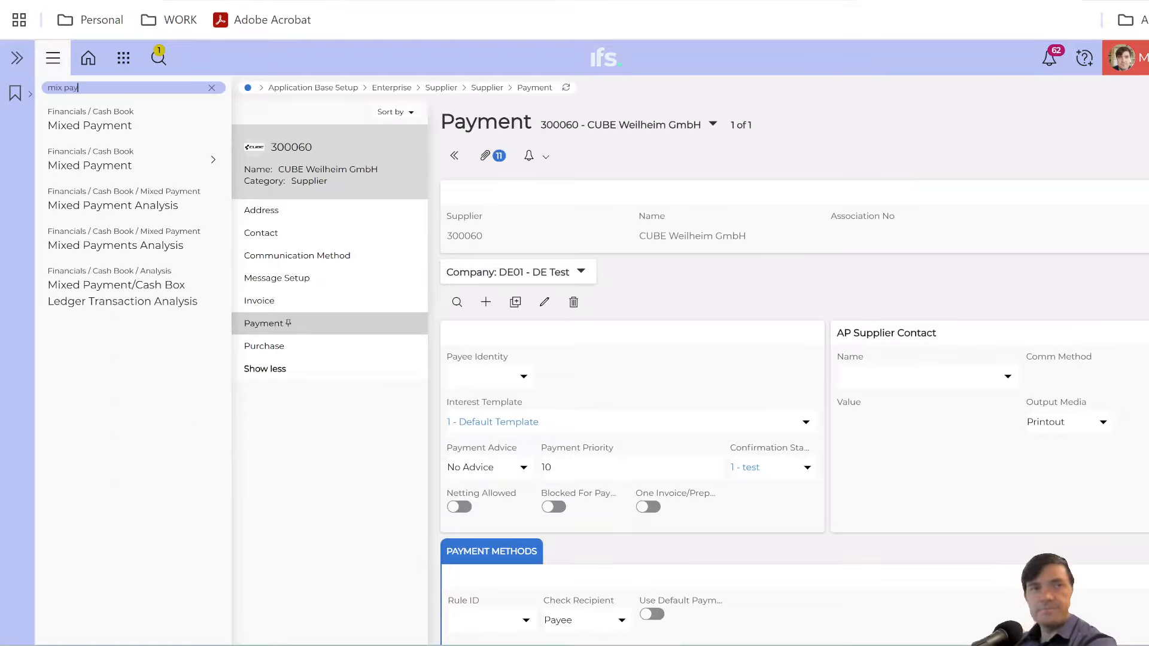
click(116, 127)
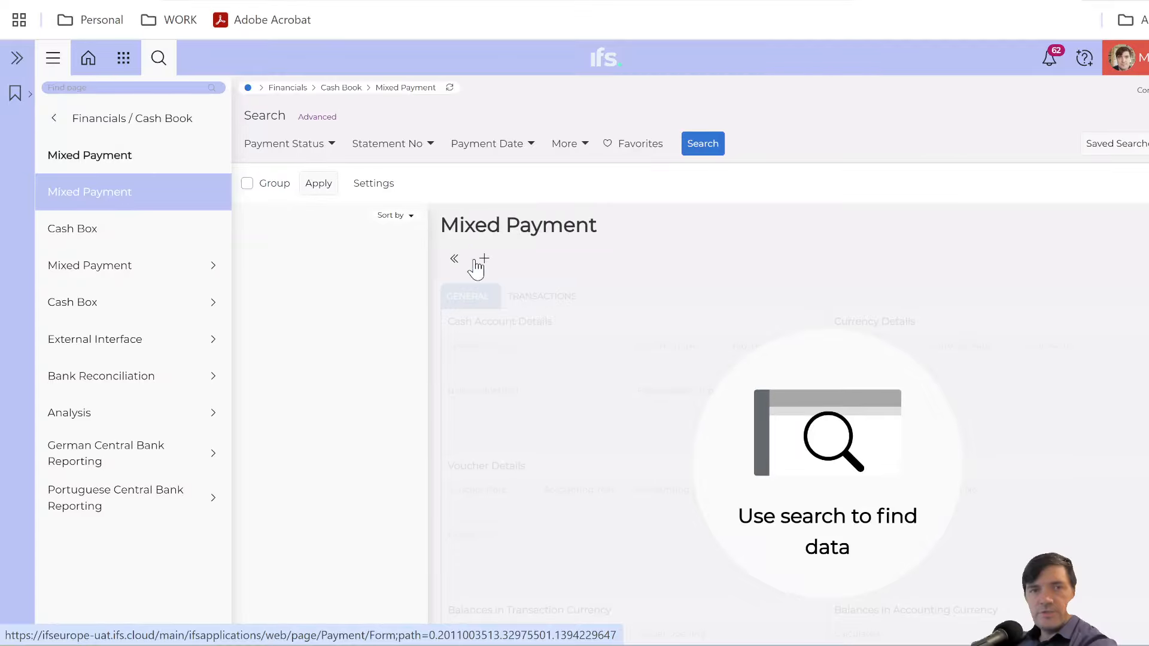
click(710, 150)
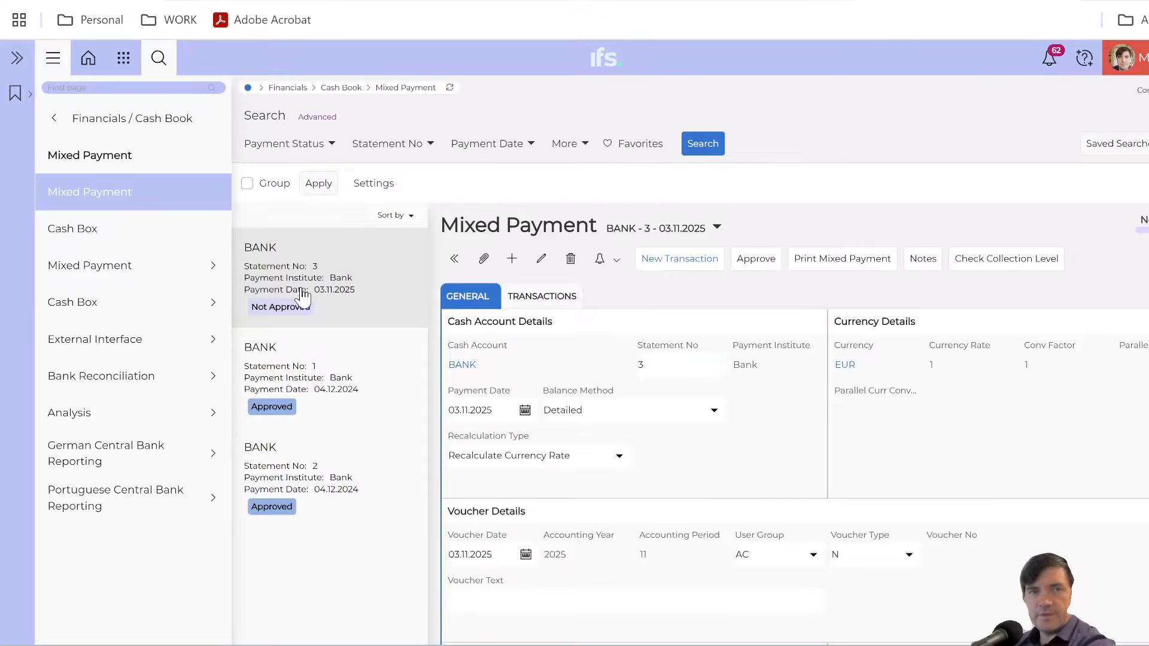
- Review mixed payment statement 3 and its transactions, and show the page's debug information to select its projection name PaymentHandling
scroll(687, 325, down, 5)
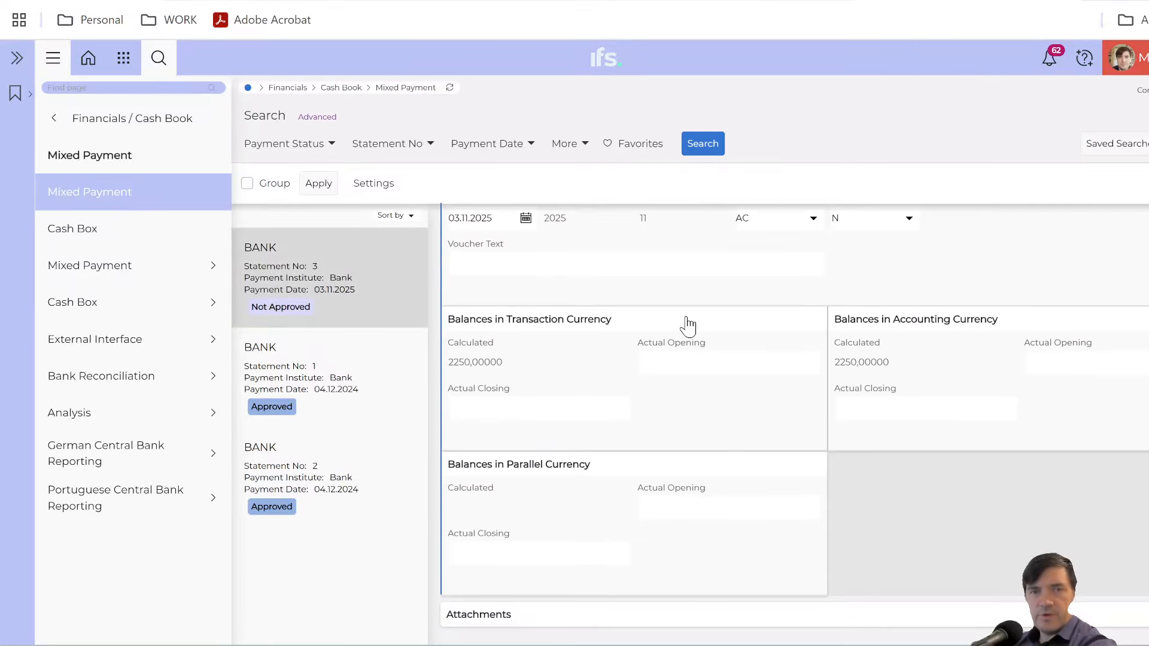
scroll(687, 325, up, 6)
click(550, 303)
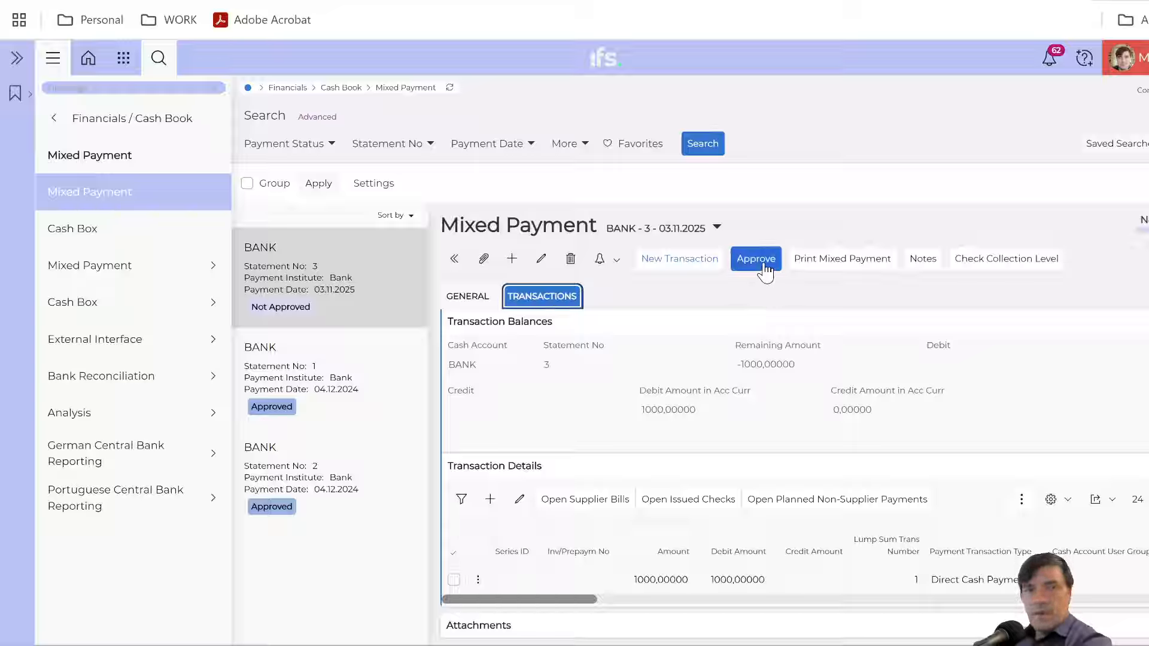
click(1123, 58)
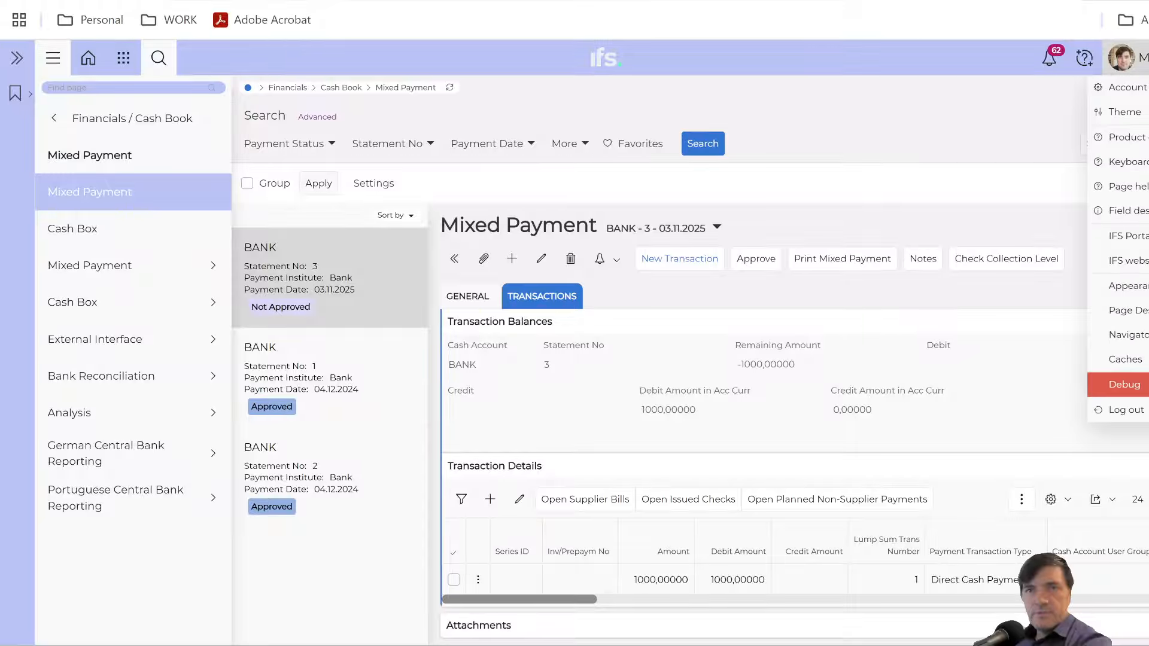
mouse_move(1129, 387)
click(1056, 386)
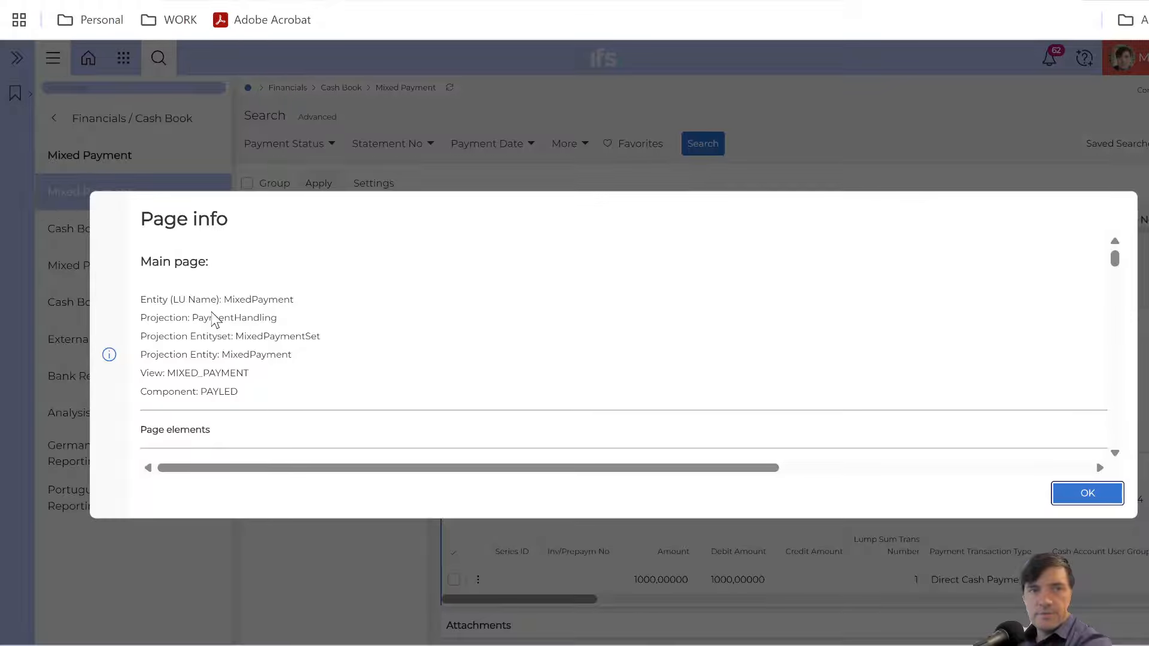
drag(192, 317, 315, 305)
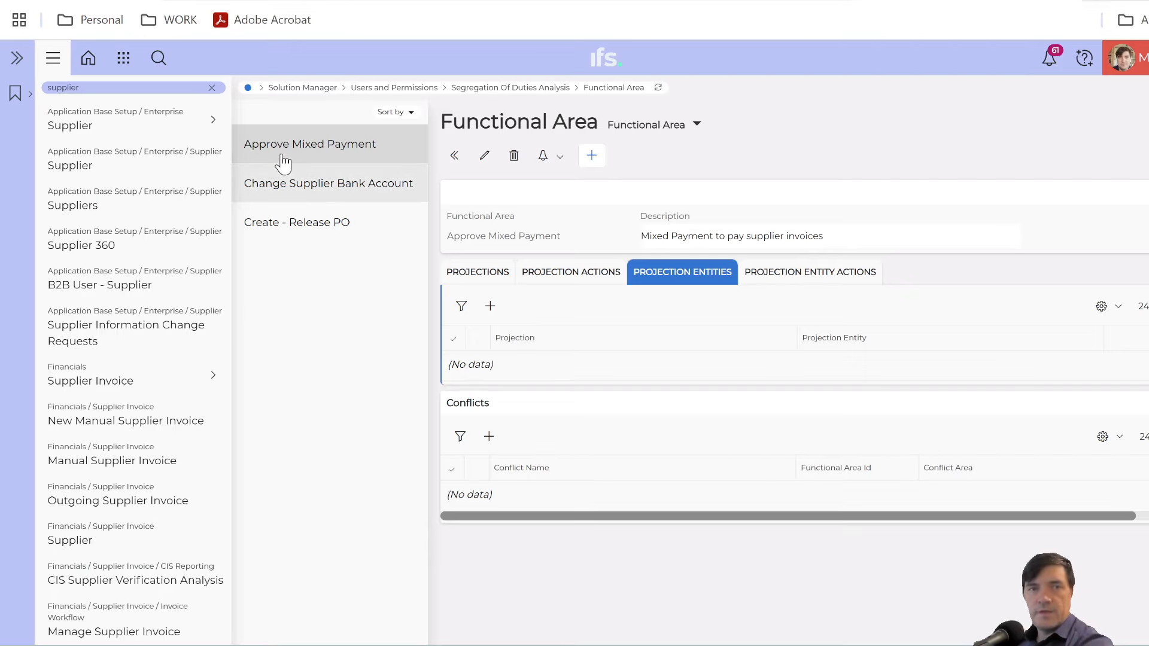
- Add a projection entity action to Approve Mixed Payment with projection PaymentHandling, entity MixedPayment and action Approve, and save it
click(788, 282)
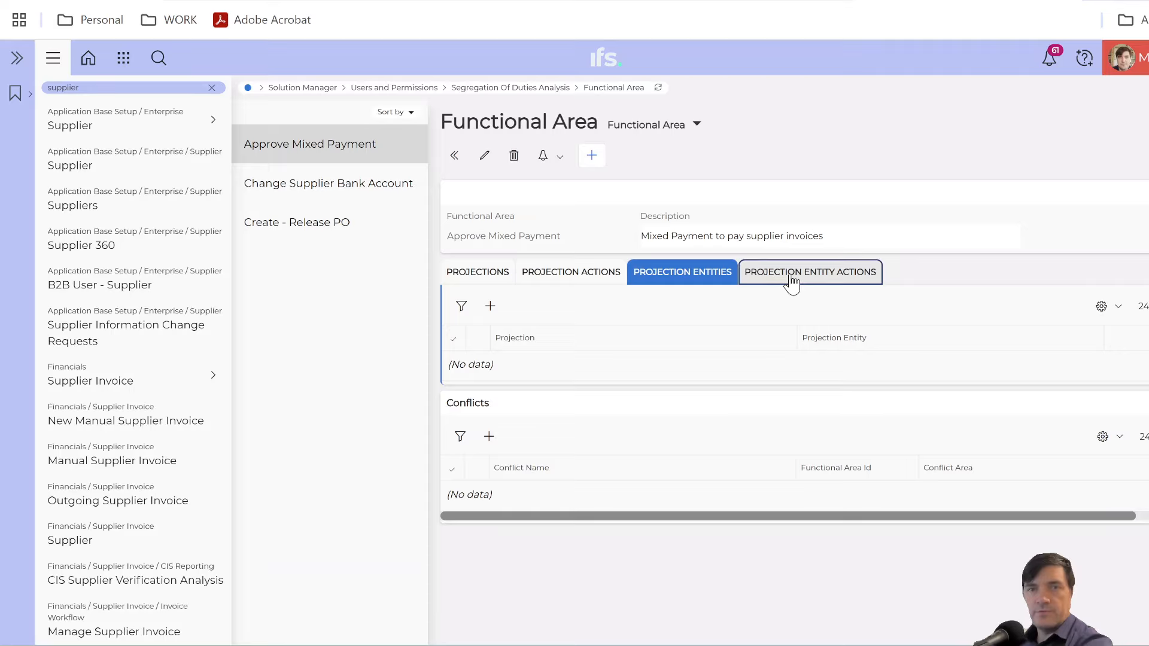
click(490, 306)
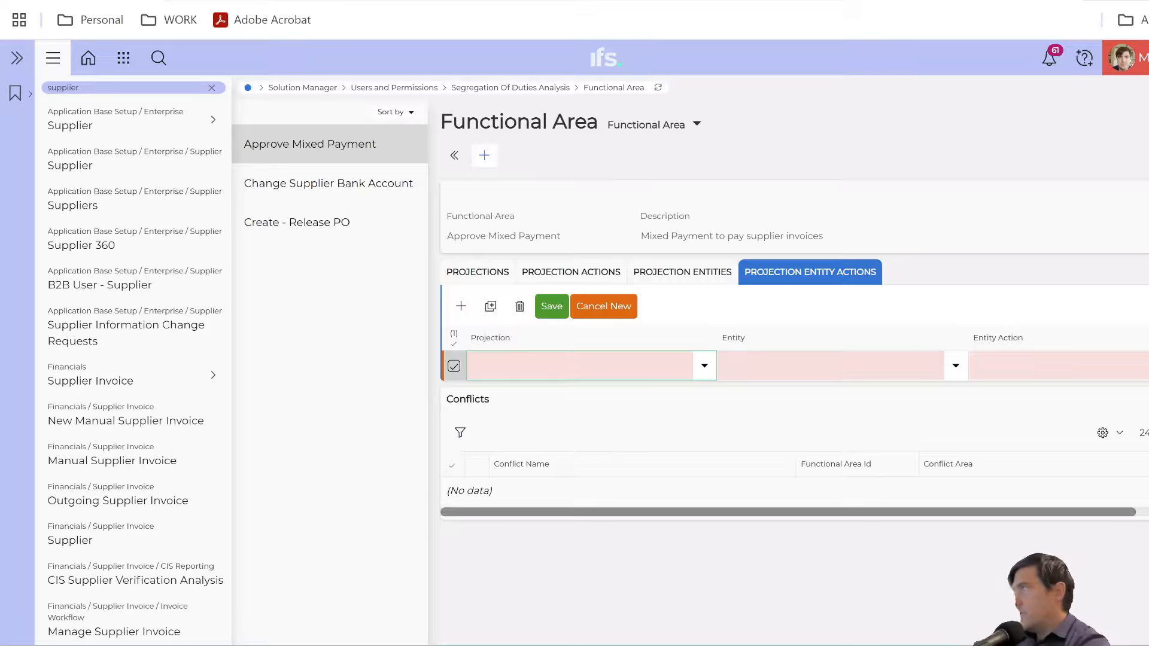
text(PaymentHandling)
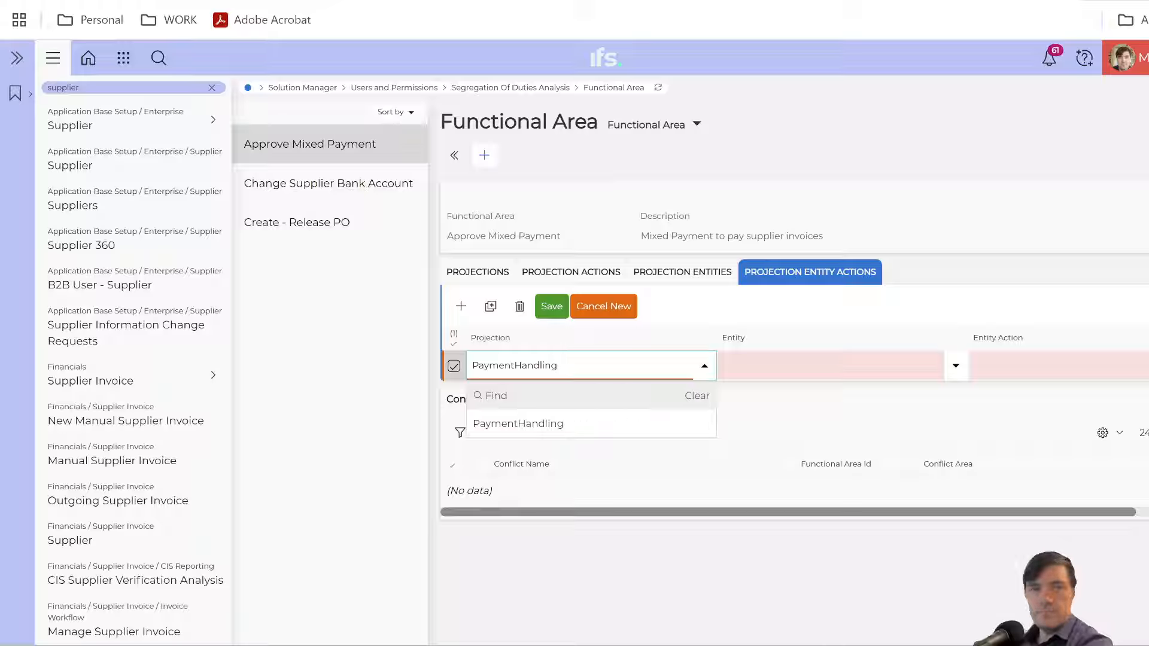
click(519, 425)
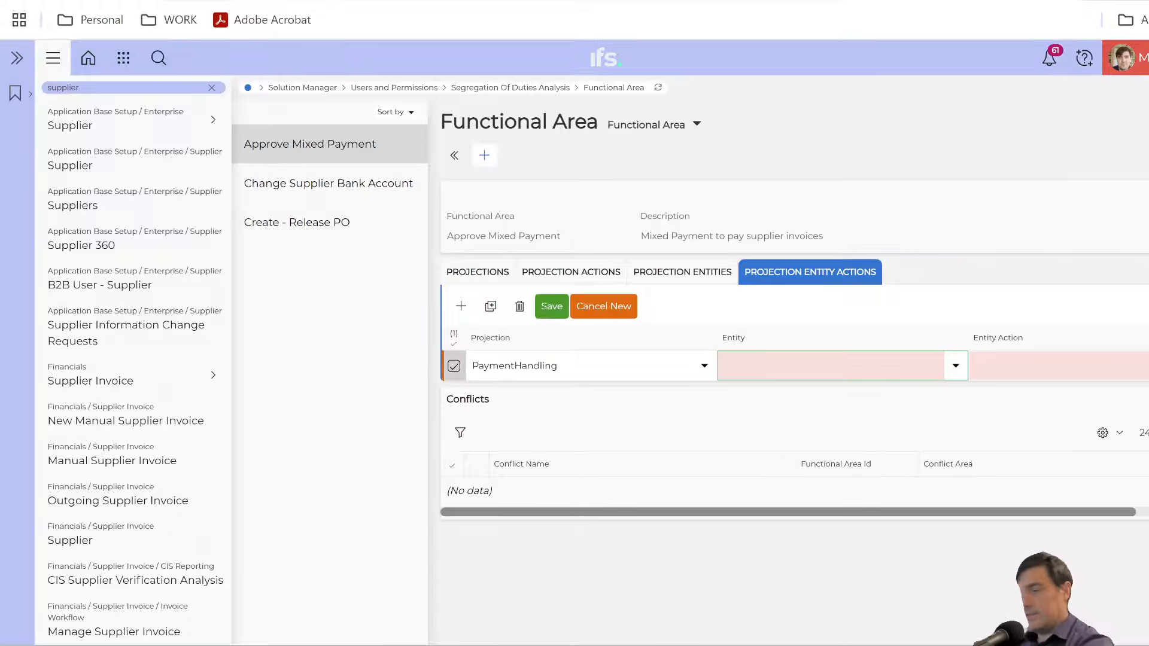
text(MixedPayment)
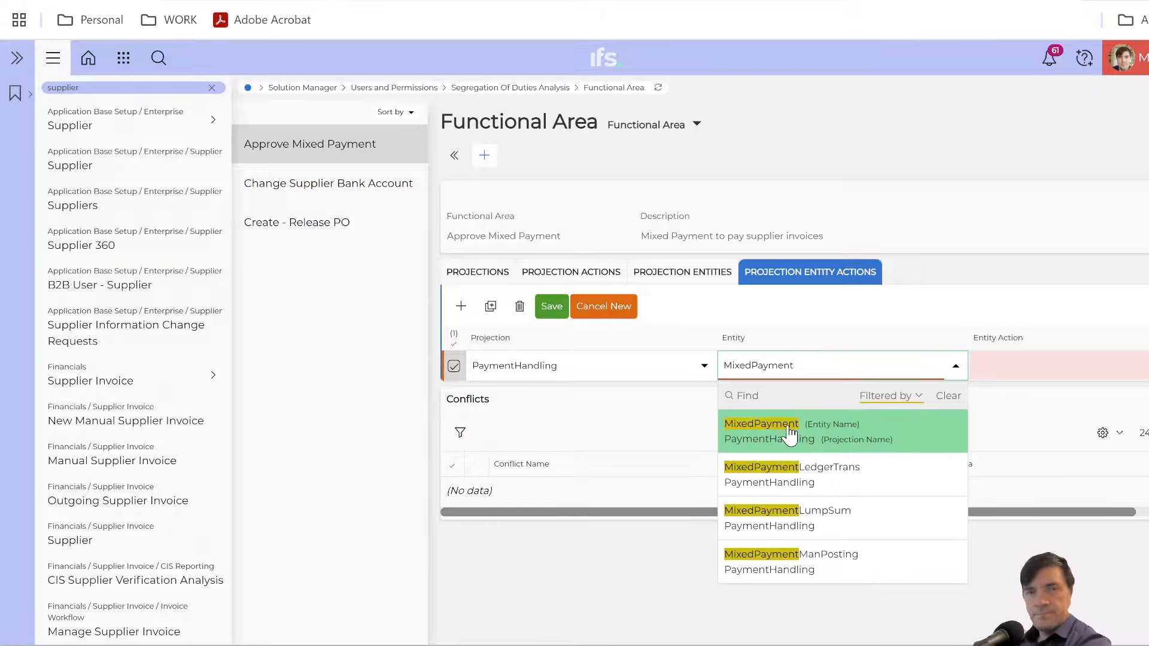
click(1089, 376)
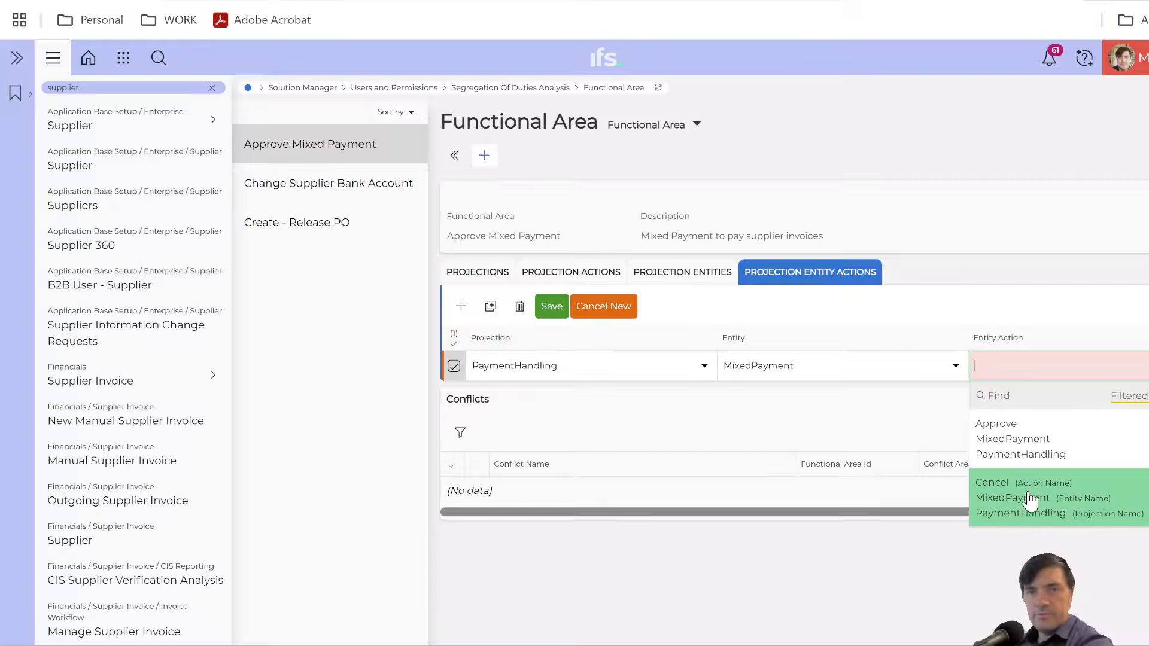
click(1041, 448)
click(553, 308)
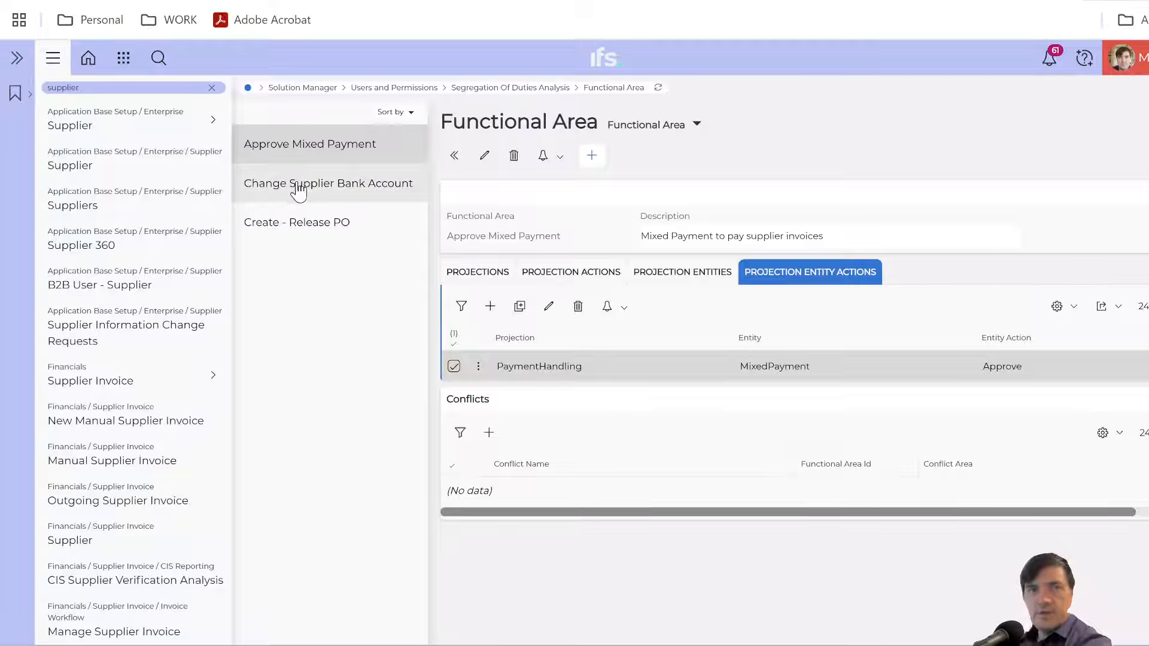
- Select the Change Supplier Bank Account functional area
click(345, 191)
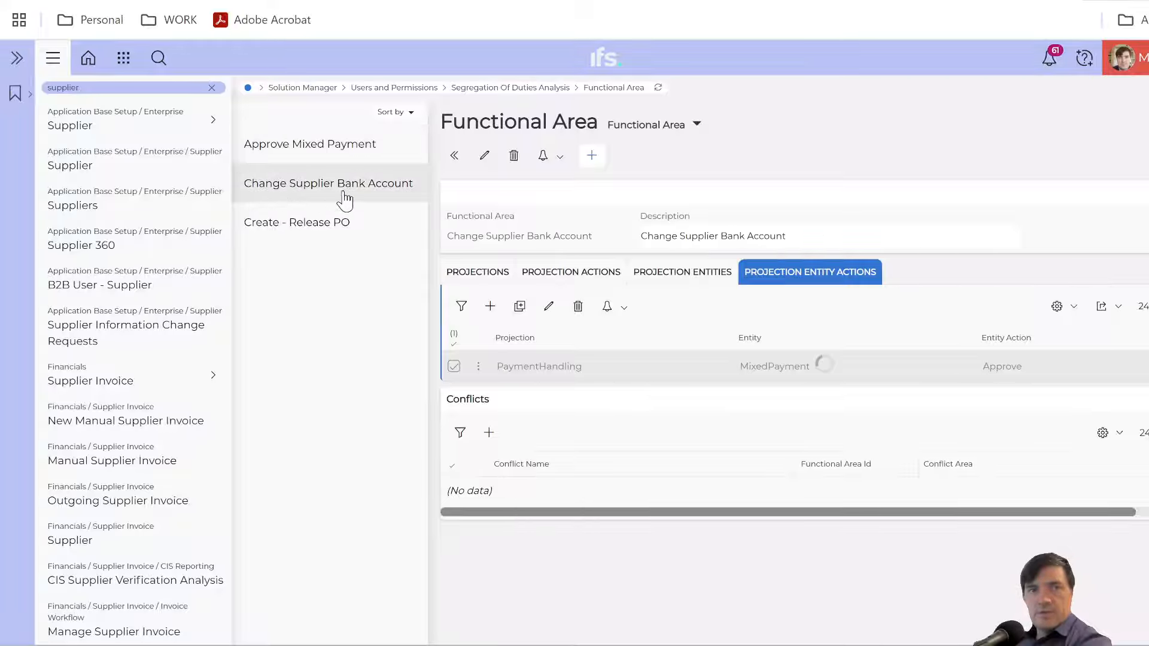
click(489, 434)
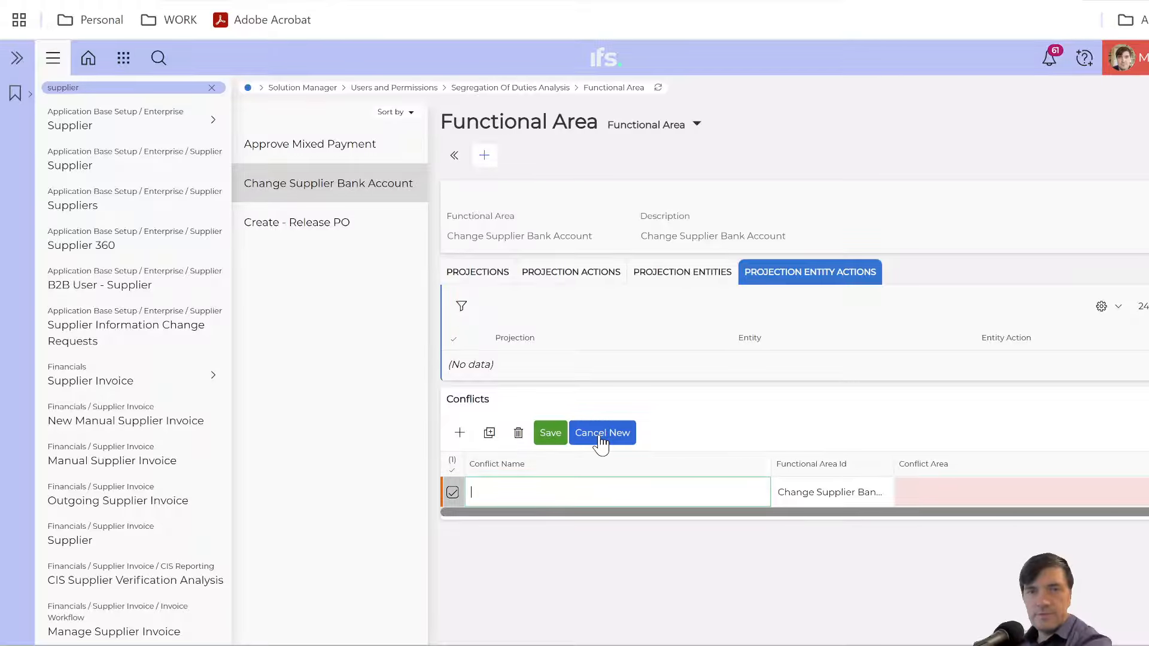
click(600, 440)
click(658, 294)
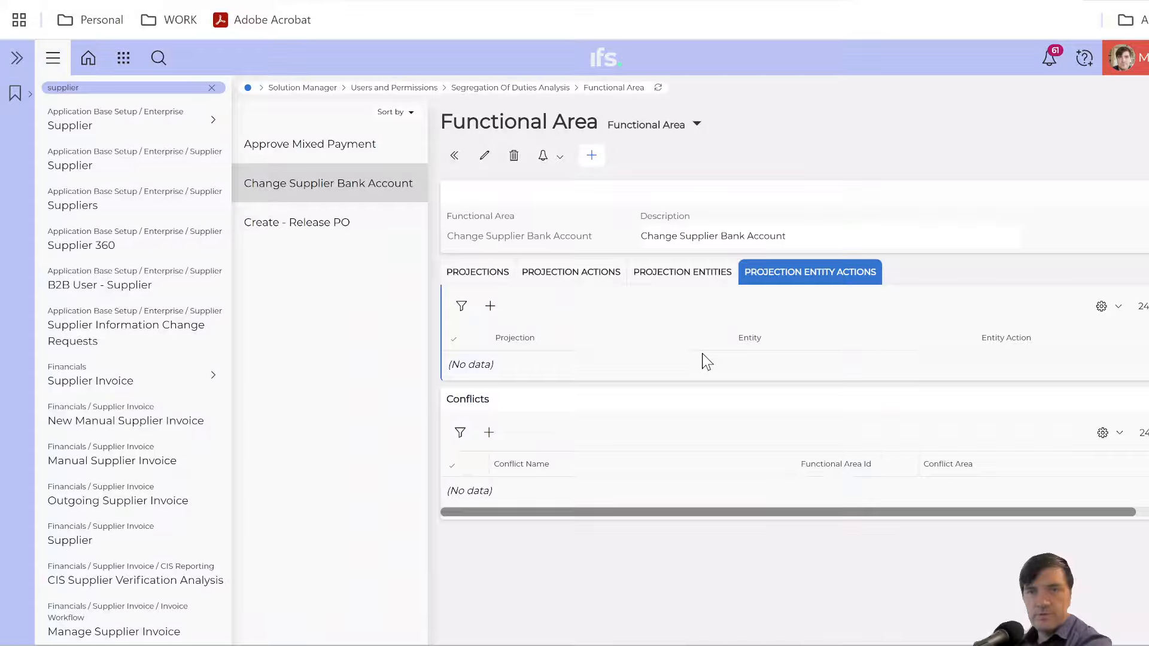
- Create a conflict for Change Supplier Bank Account with conflict area Approve Mixed Payment and the option starting with "No" beside it
click(489, 433)
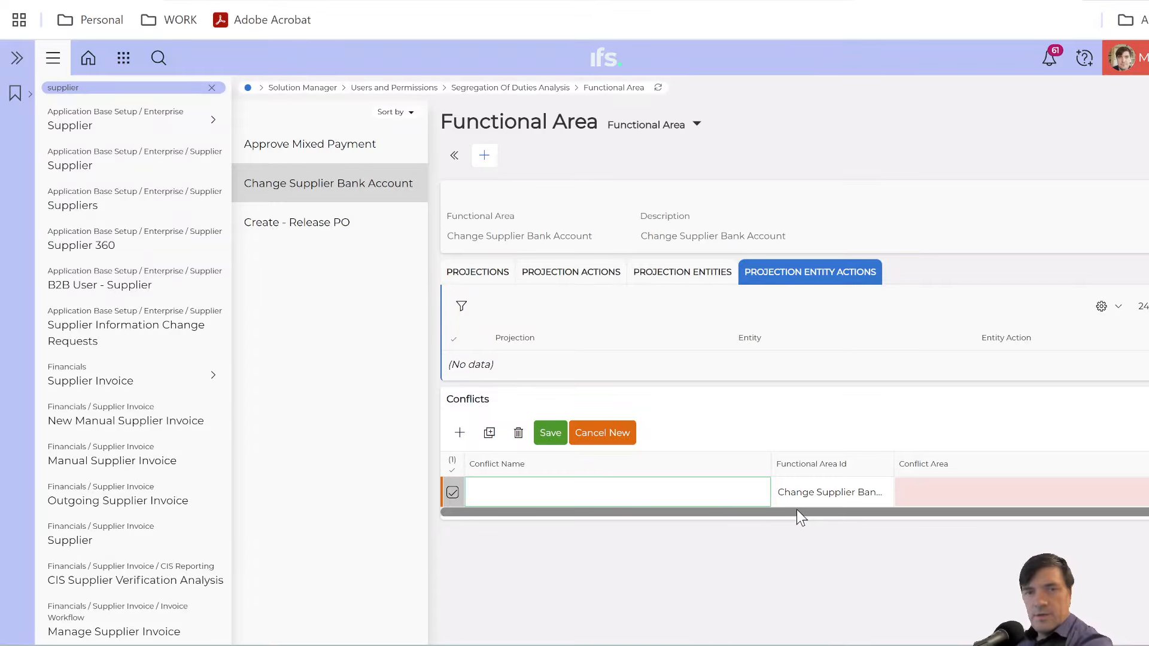
drag(799, 512, 938, 512)
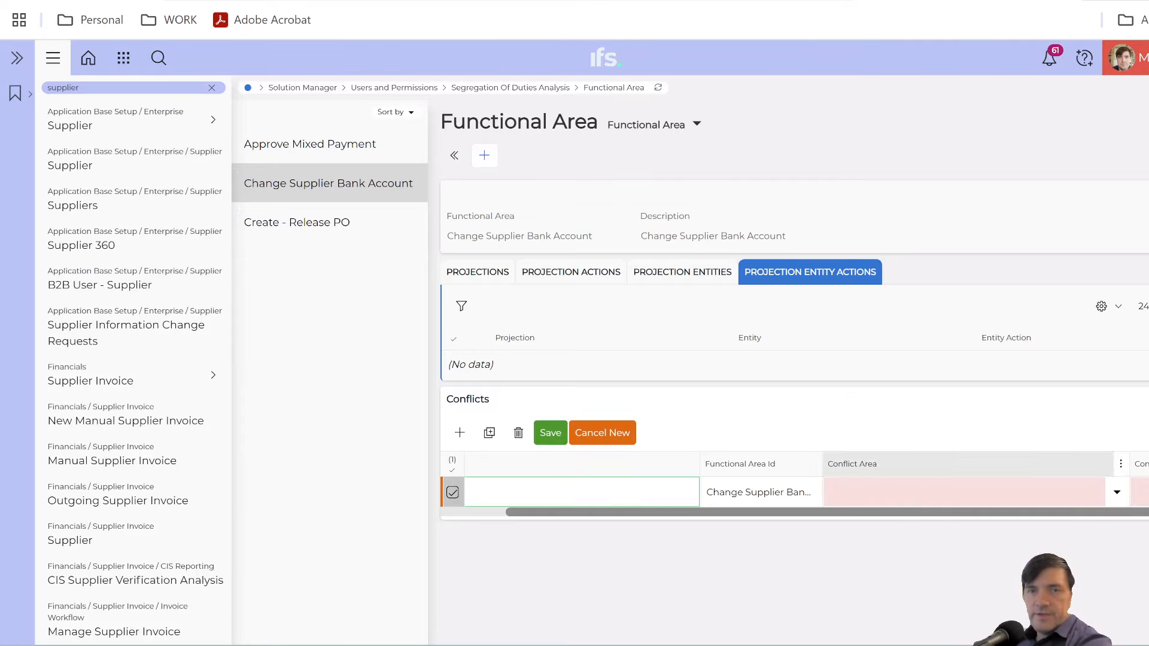
click(1116, 496)
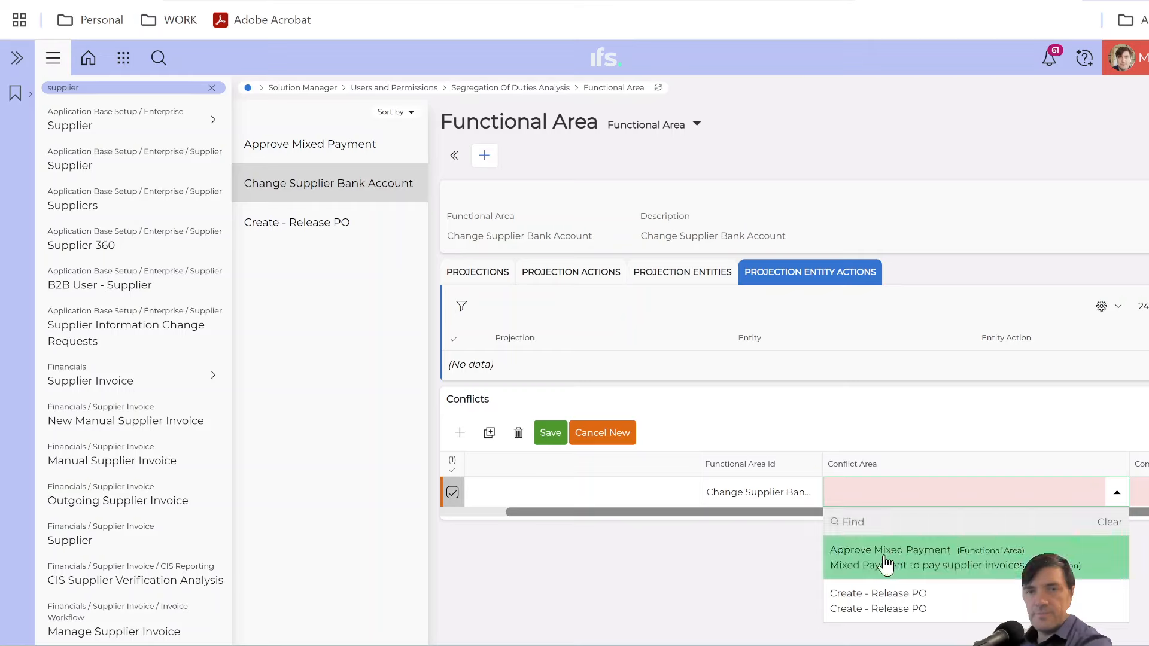
click(886, 564)
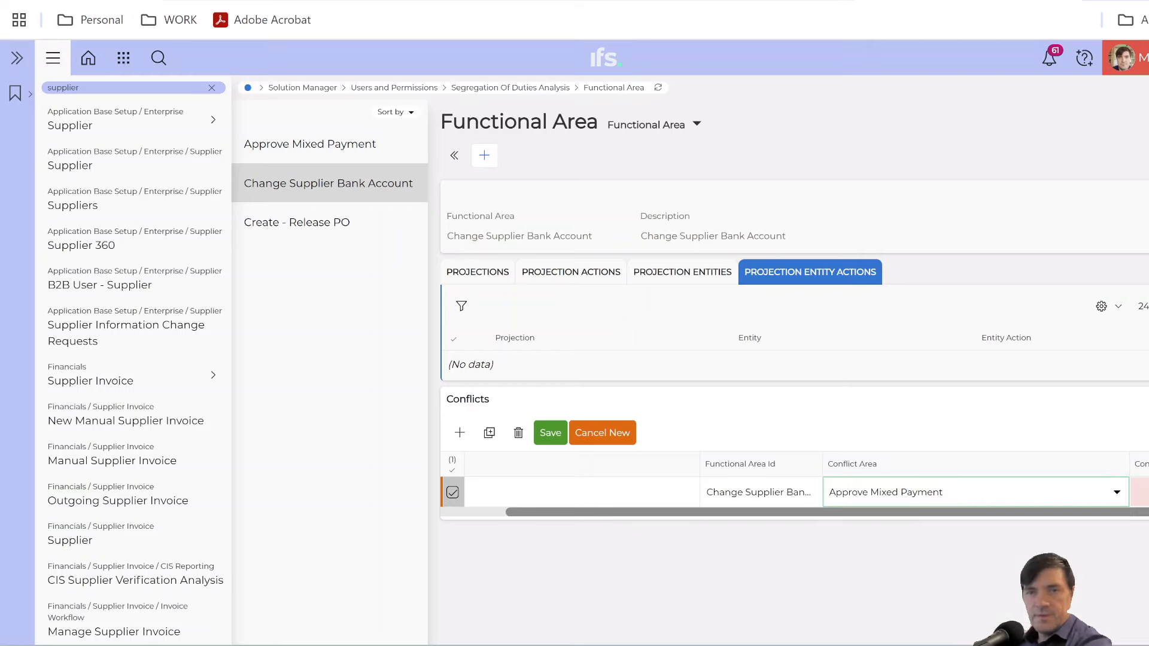
click(1140, 492)
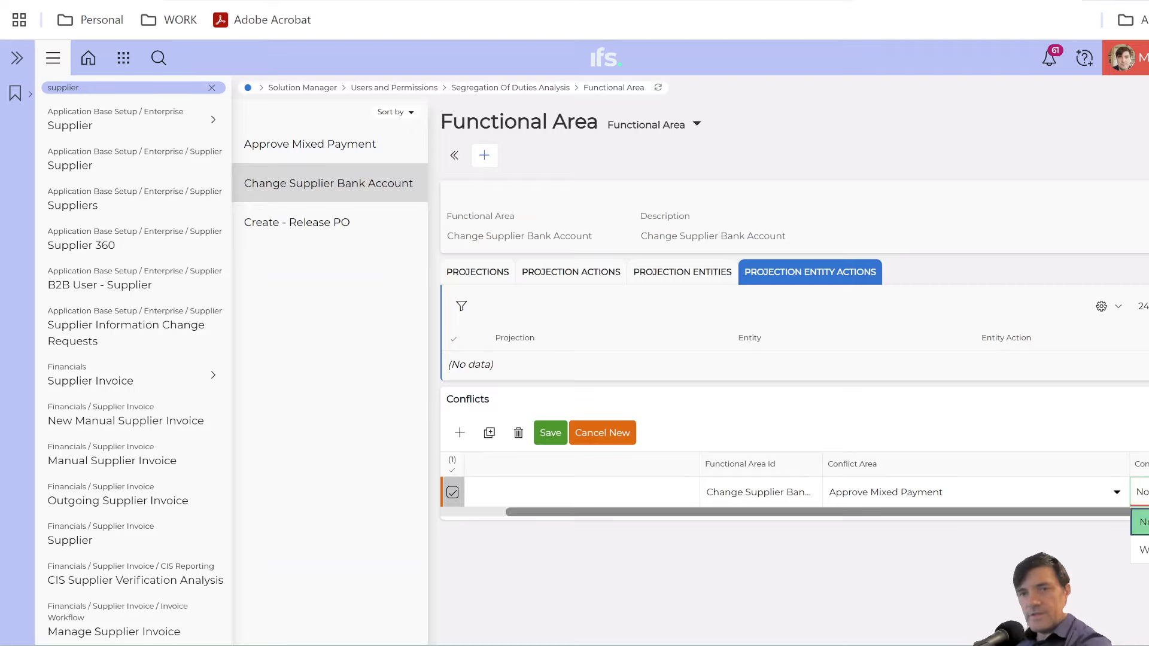
click(1139, 522)
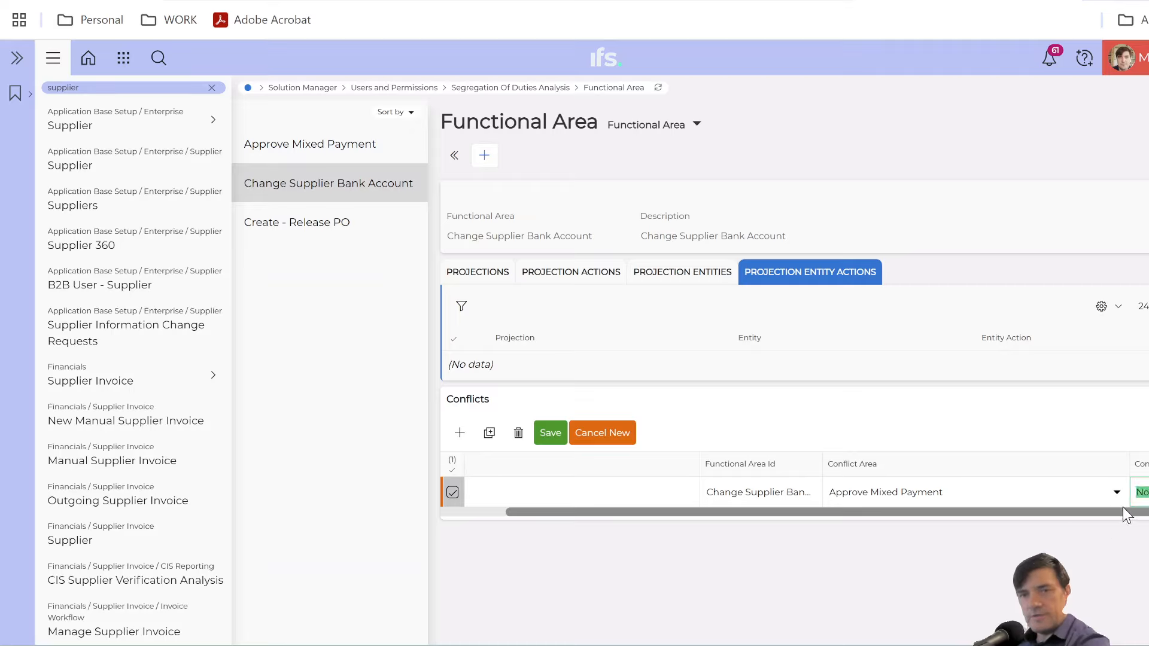
- Name the new conflict "Who can change Bank Account should not pay supplier invoices" and save it
drag(1122, 511, 816, 511)
click(617, 492)
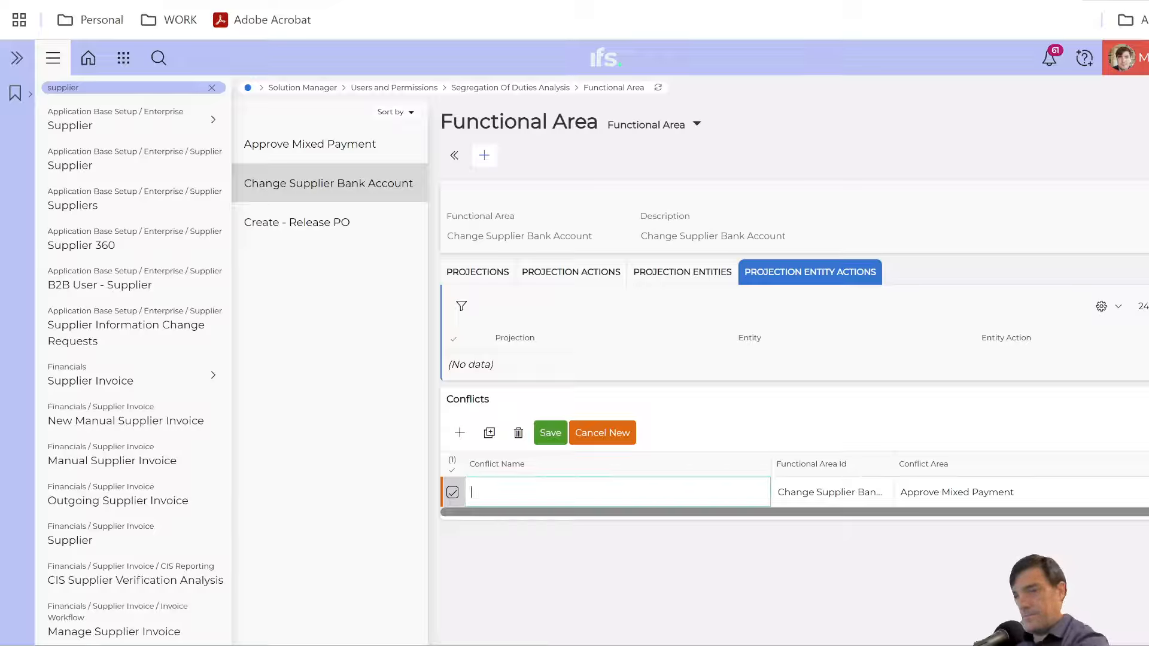
text(Who)
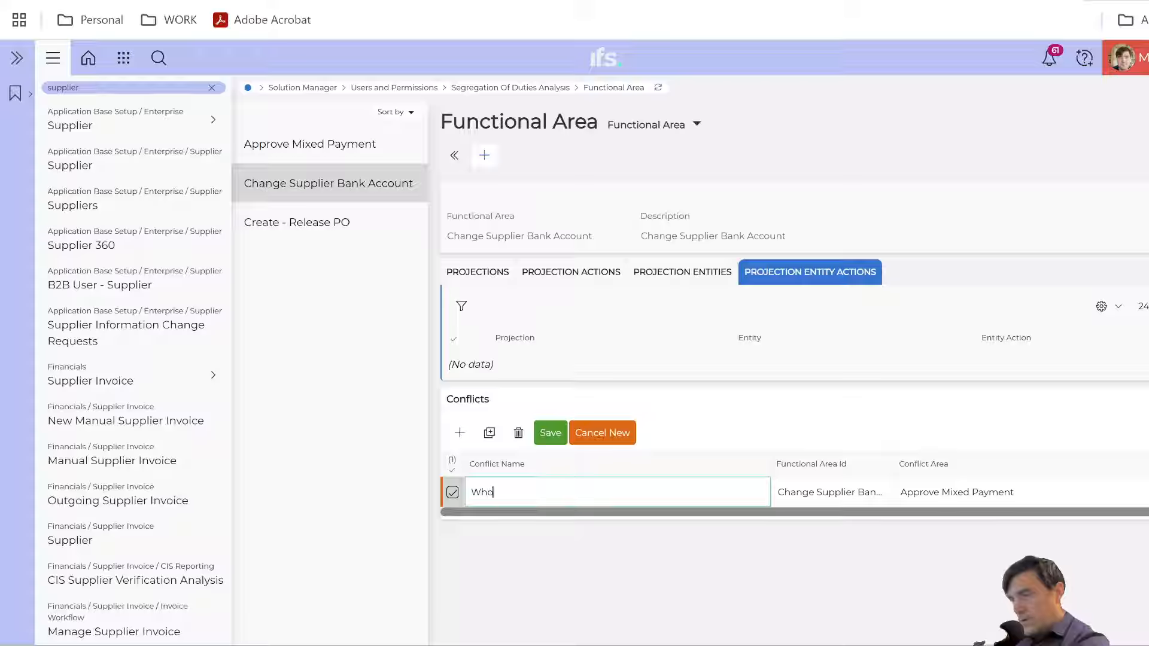
text( can change Ban)
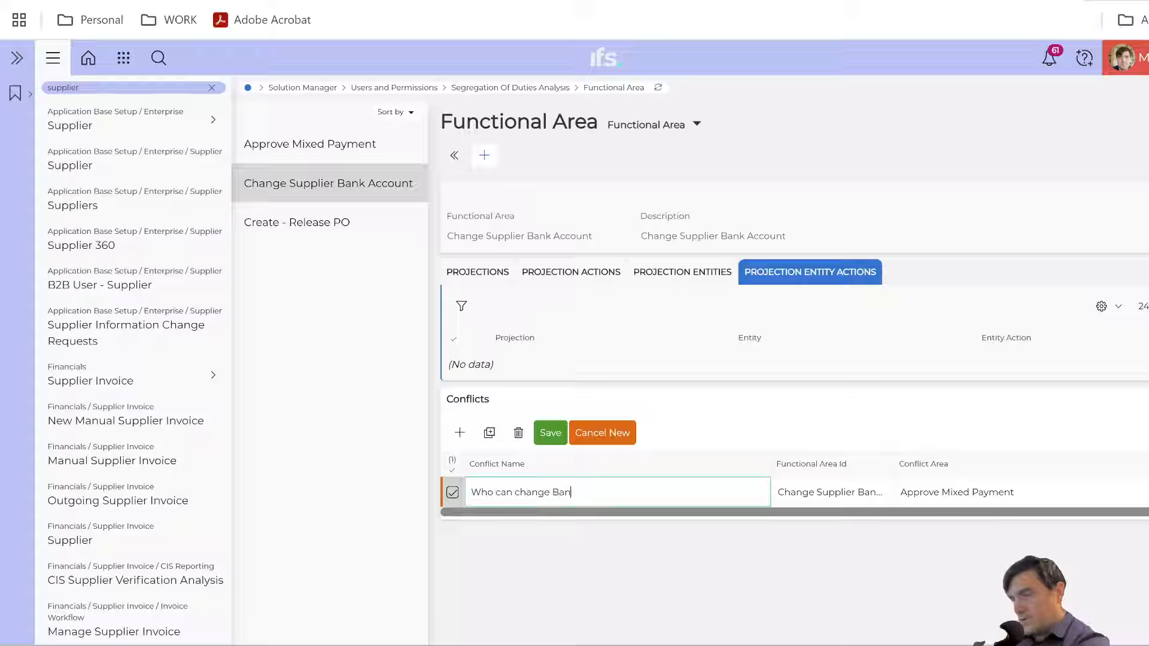
text(k Account s)
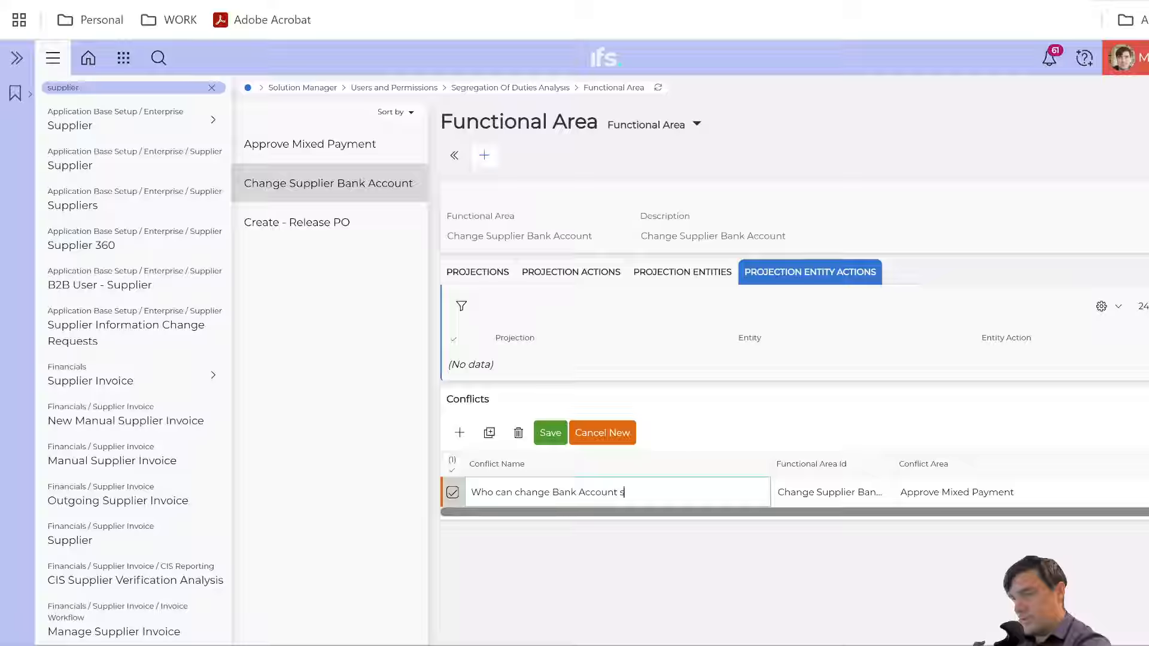
text(hould not pa)
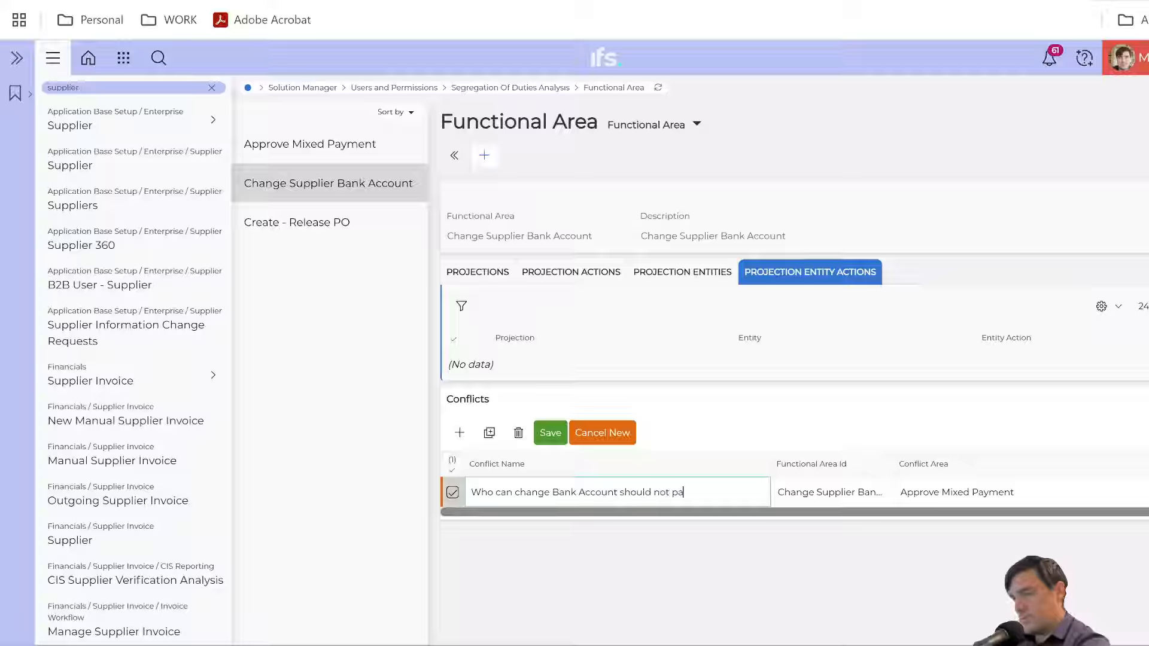
text(y supplier )
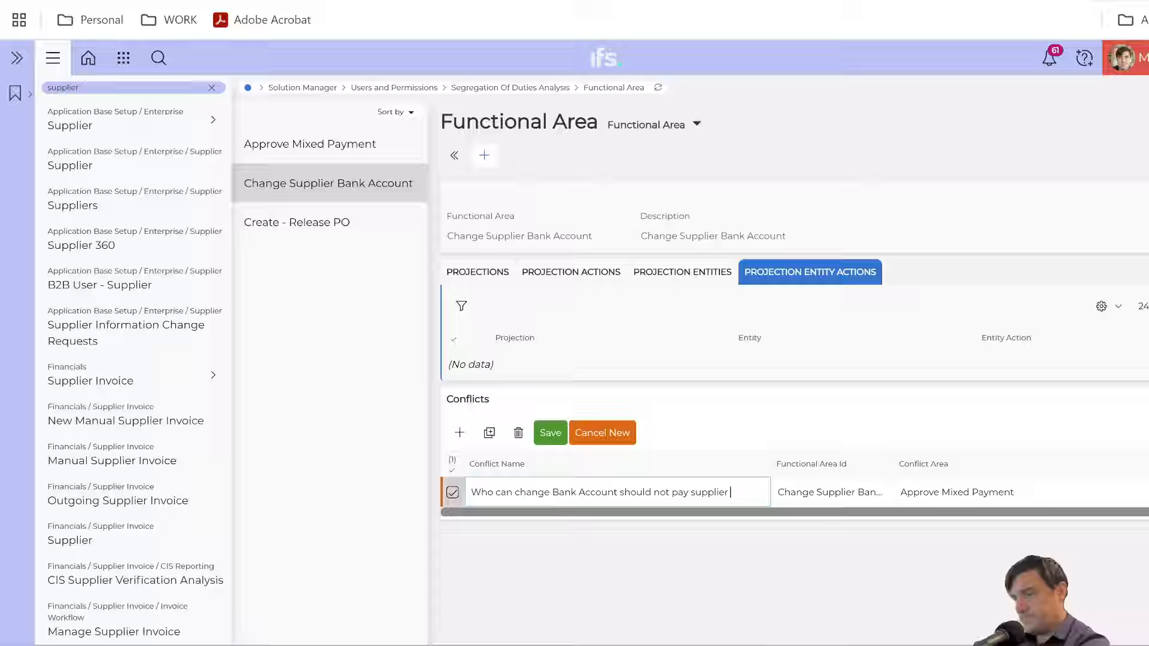
text(invoices)
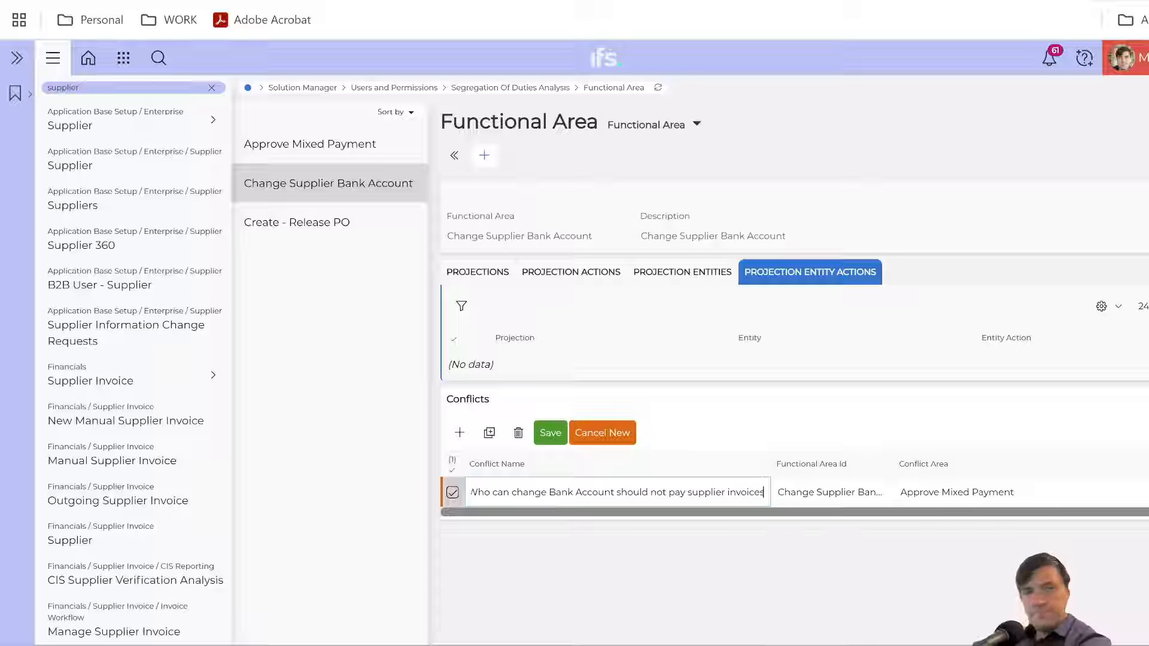
click(552, 437)
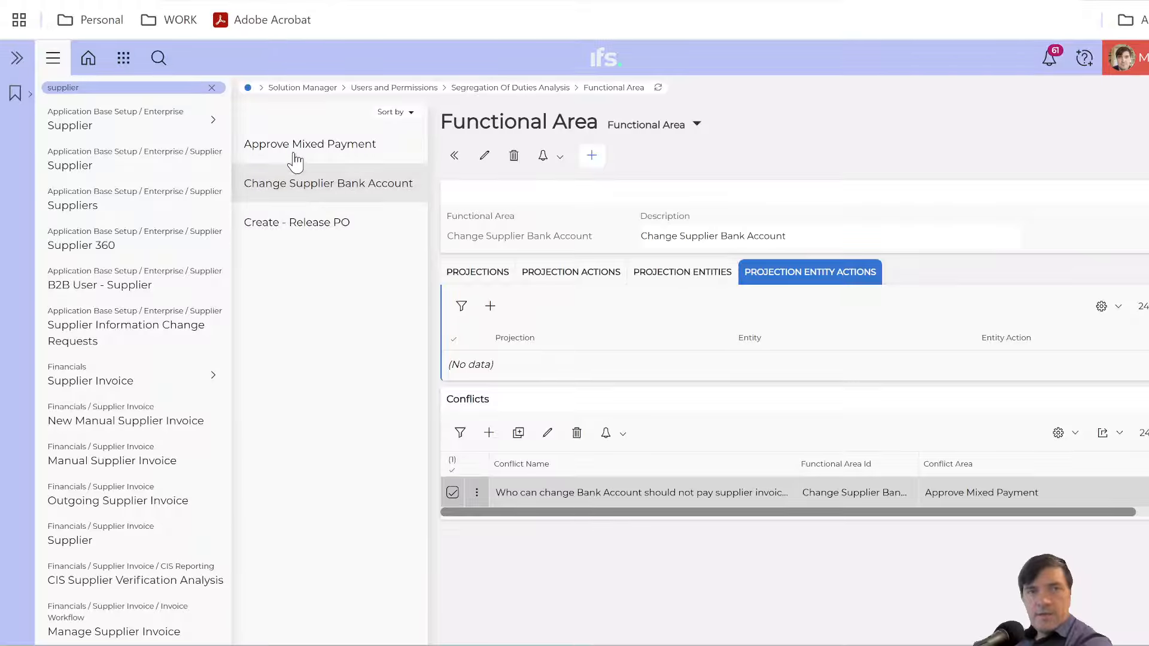
- Create a second conflict for Change Supplier Bank Account with conflict area Create - Release PO and the option starting with "Wa" beside it
click(488, 432)
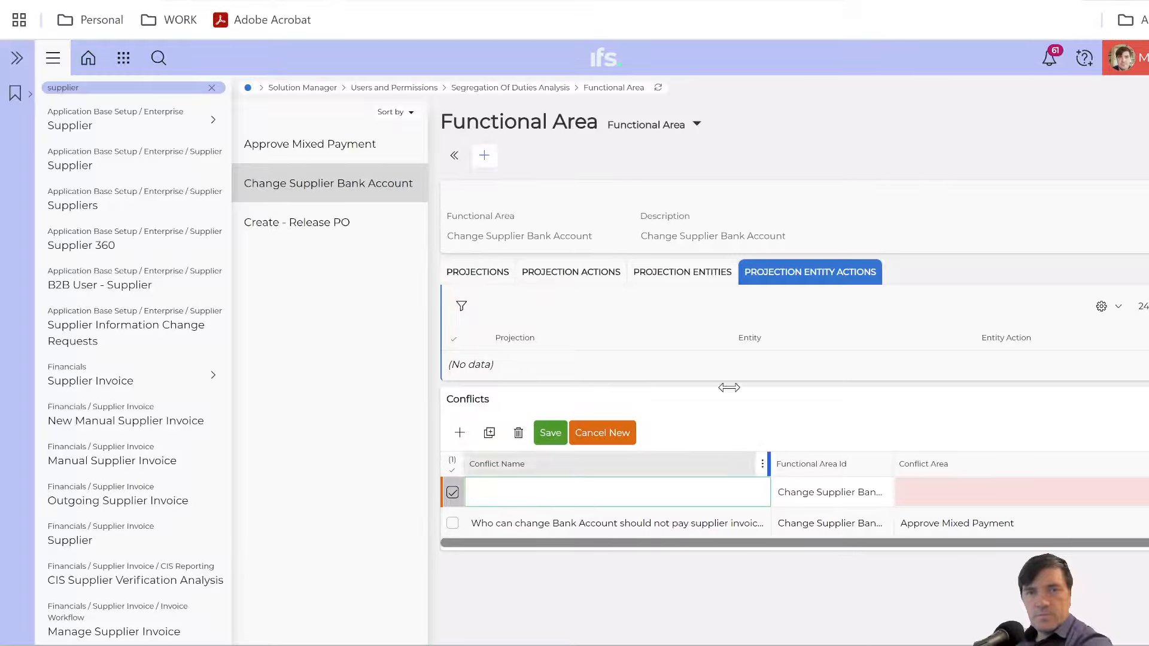
click(688, 279)
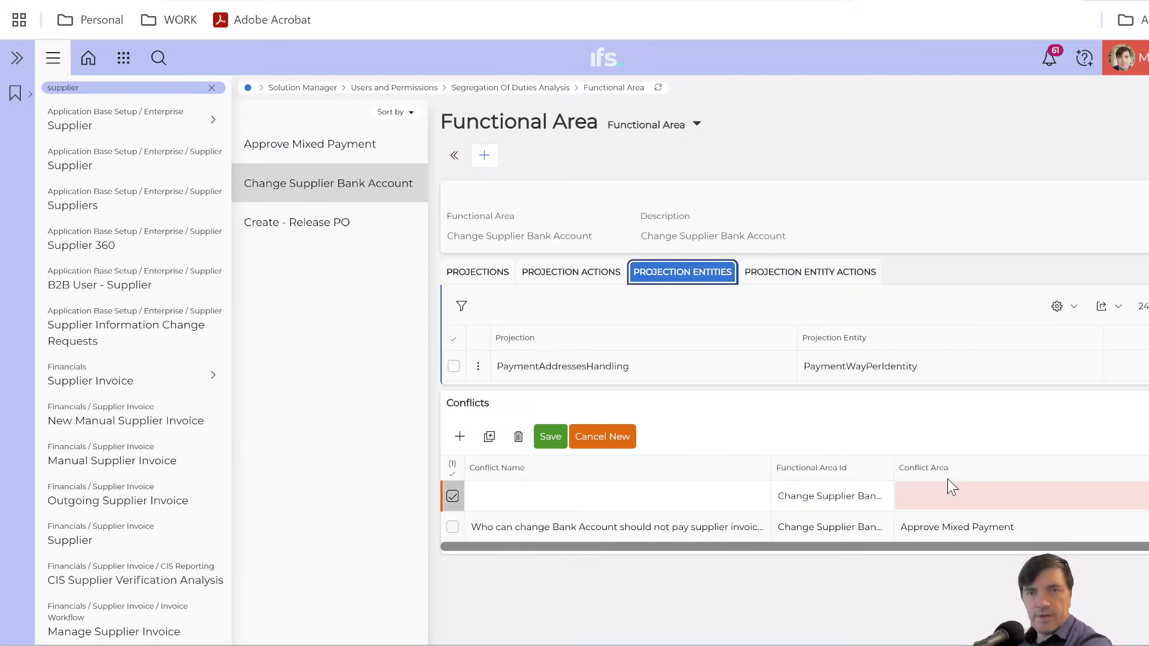
click(1136, 496)
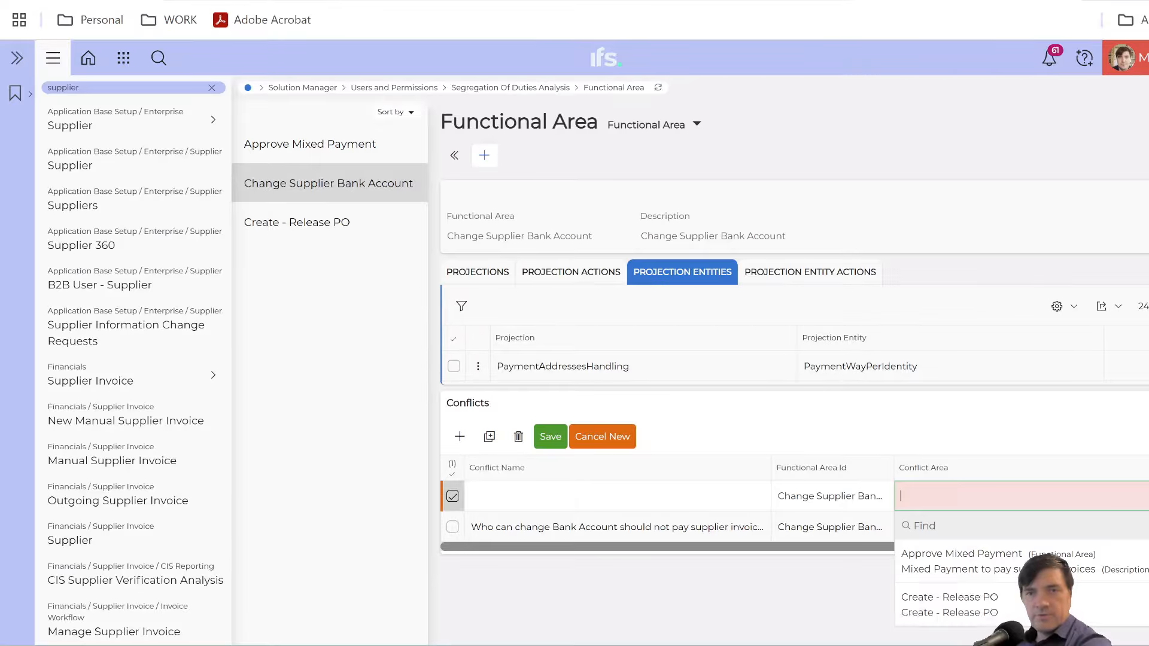
click(978, 607)
drag(926, 547, 1075, 536)
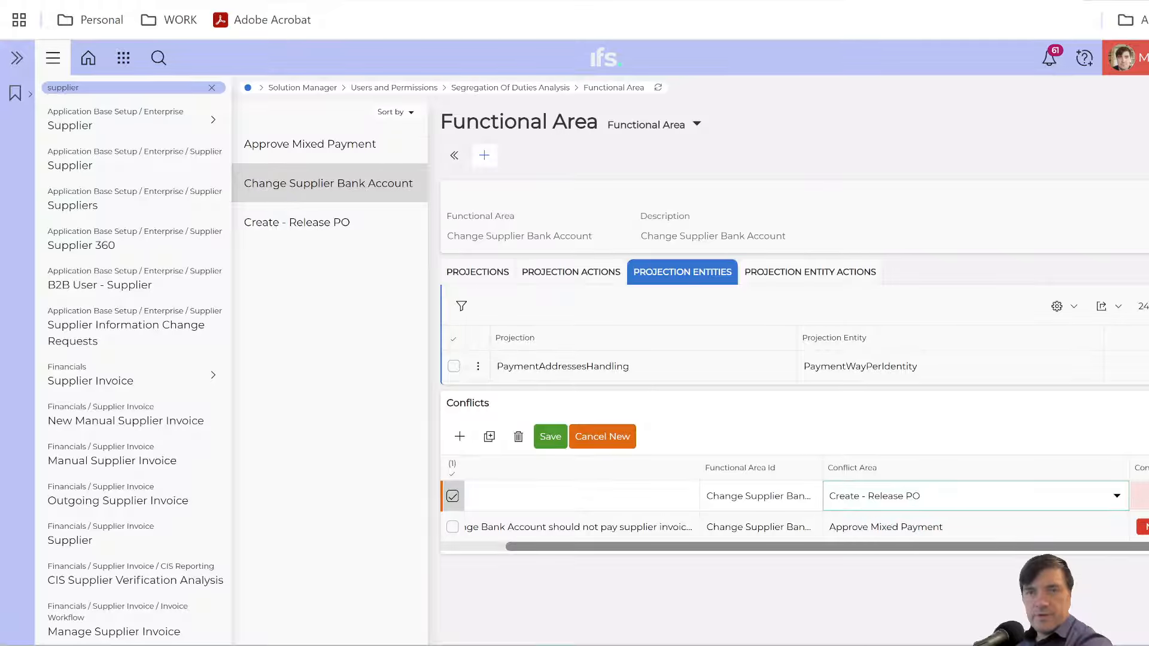
click(1139, 496)
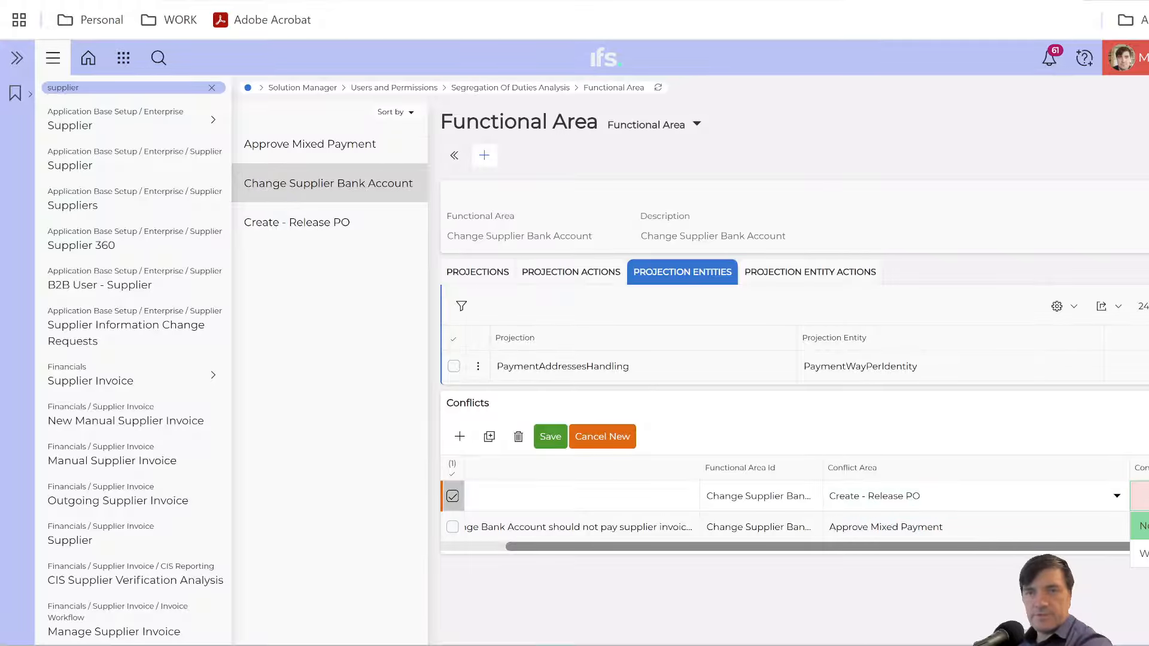
click(1141, 553)
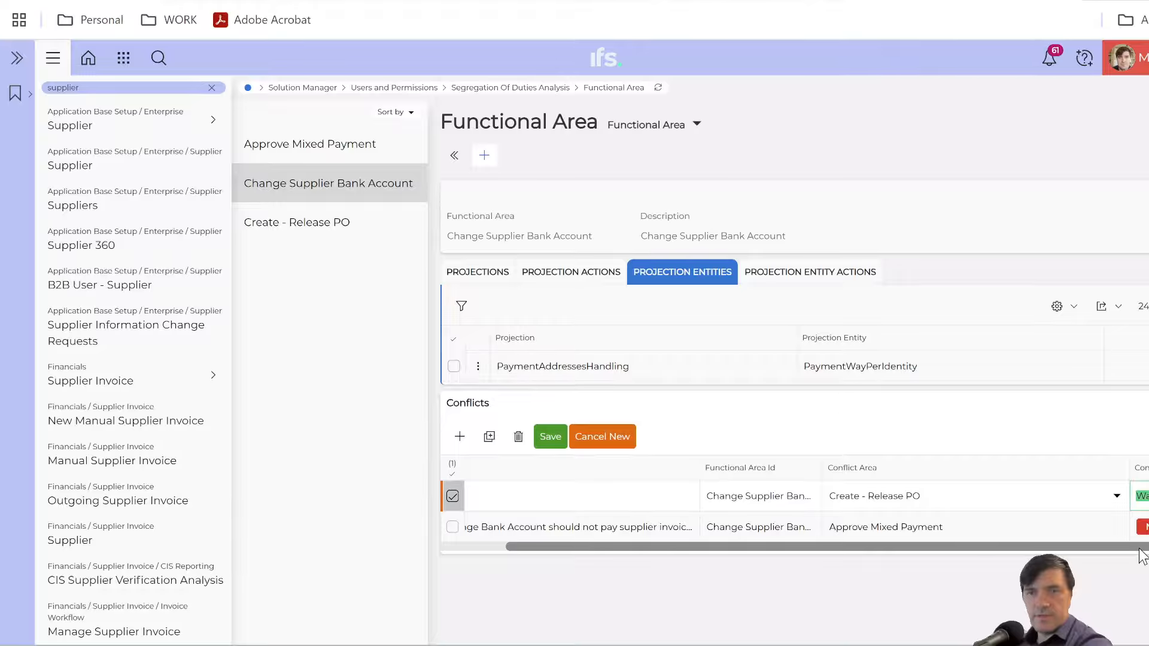
- Name the new conflict "Who can change Bank Account shoul not create/release PO" and save it
drag(1136, 546, 1069, 545)
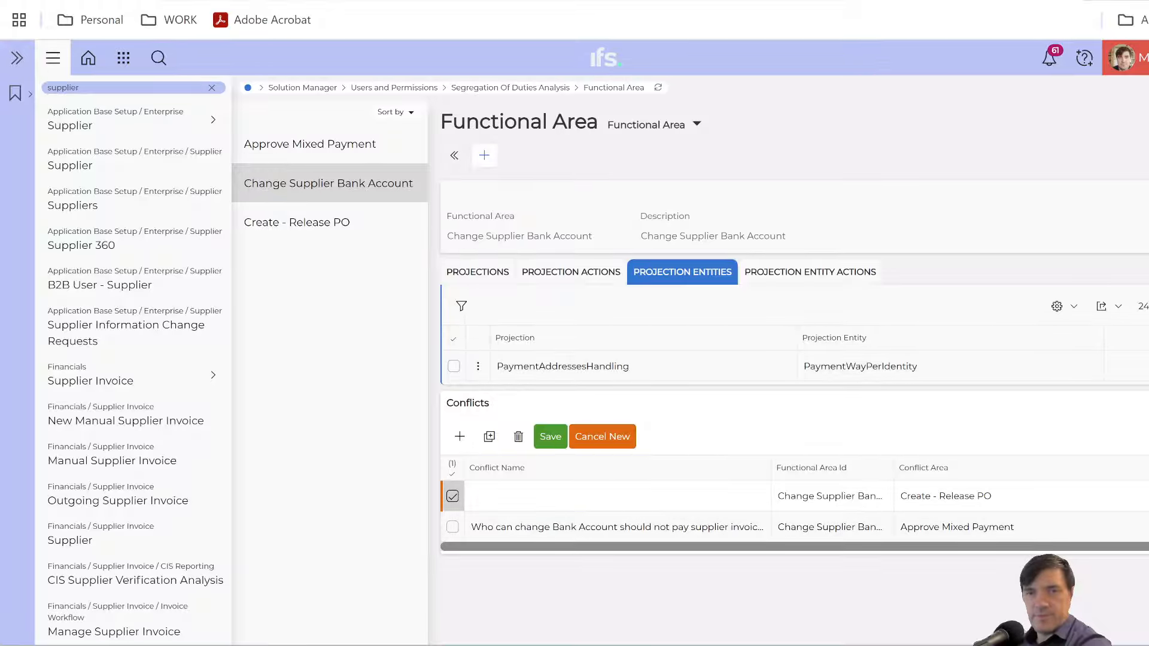
click(575, 496)
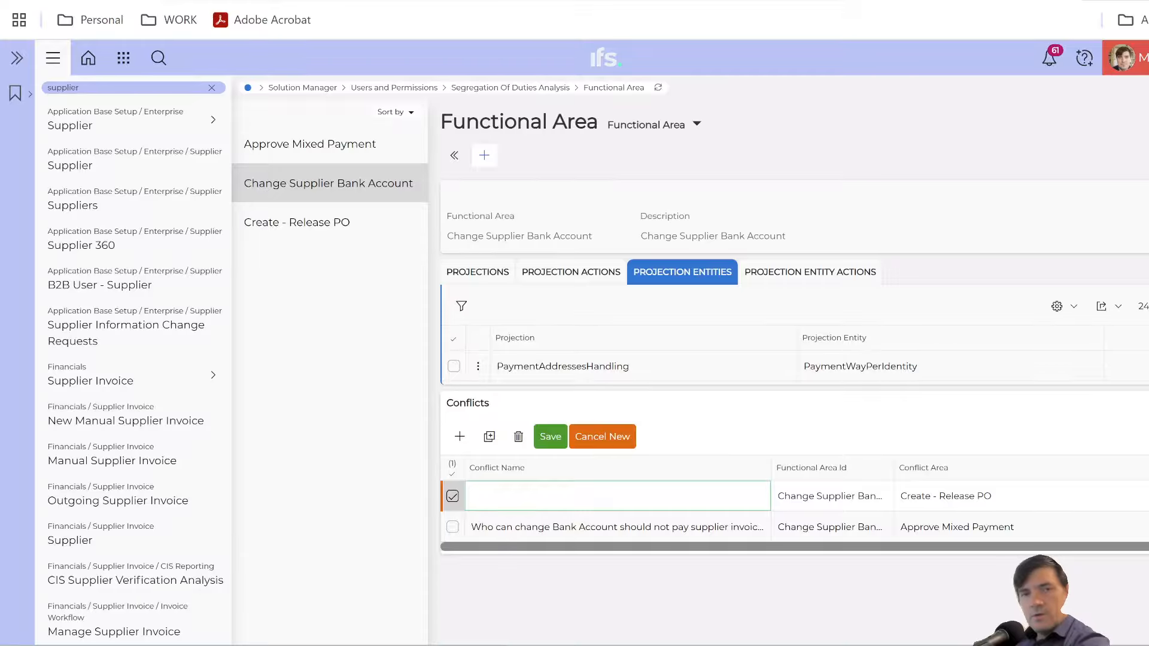
text(Who can change)
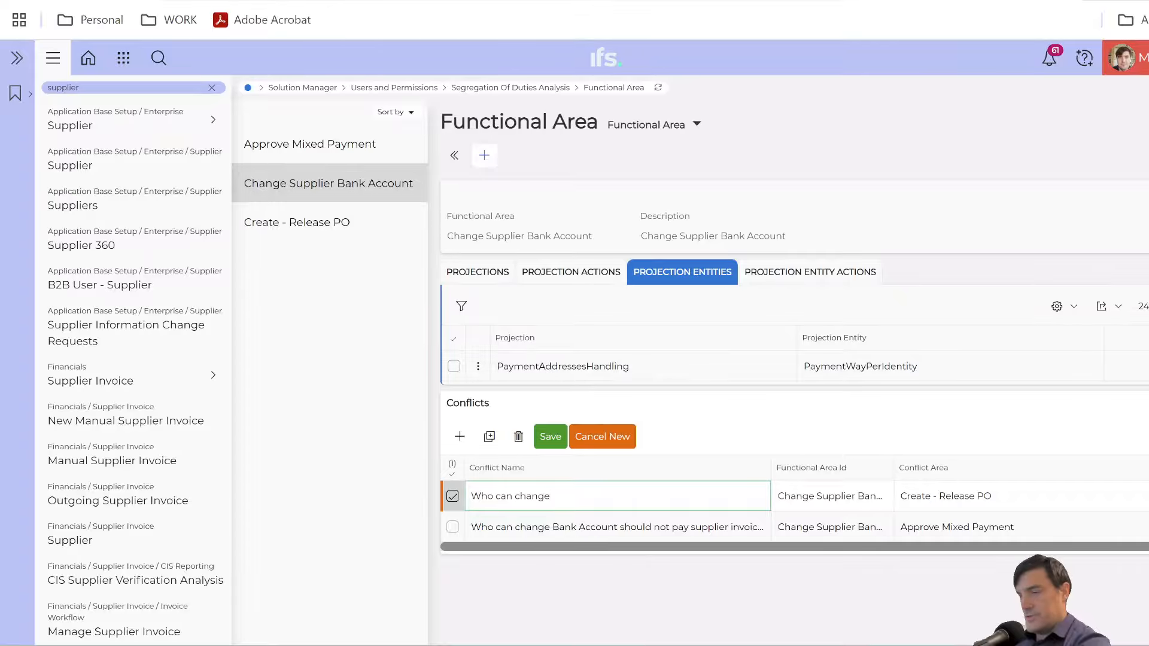
text( Bank Account)
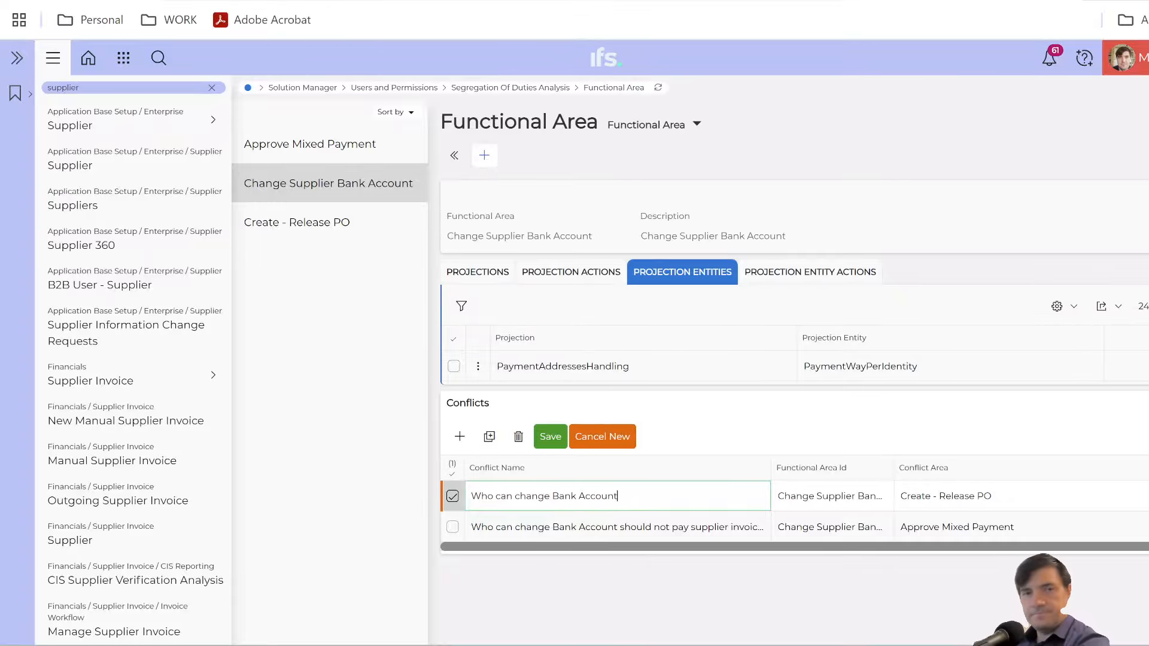
text( shoul not create/release)
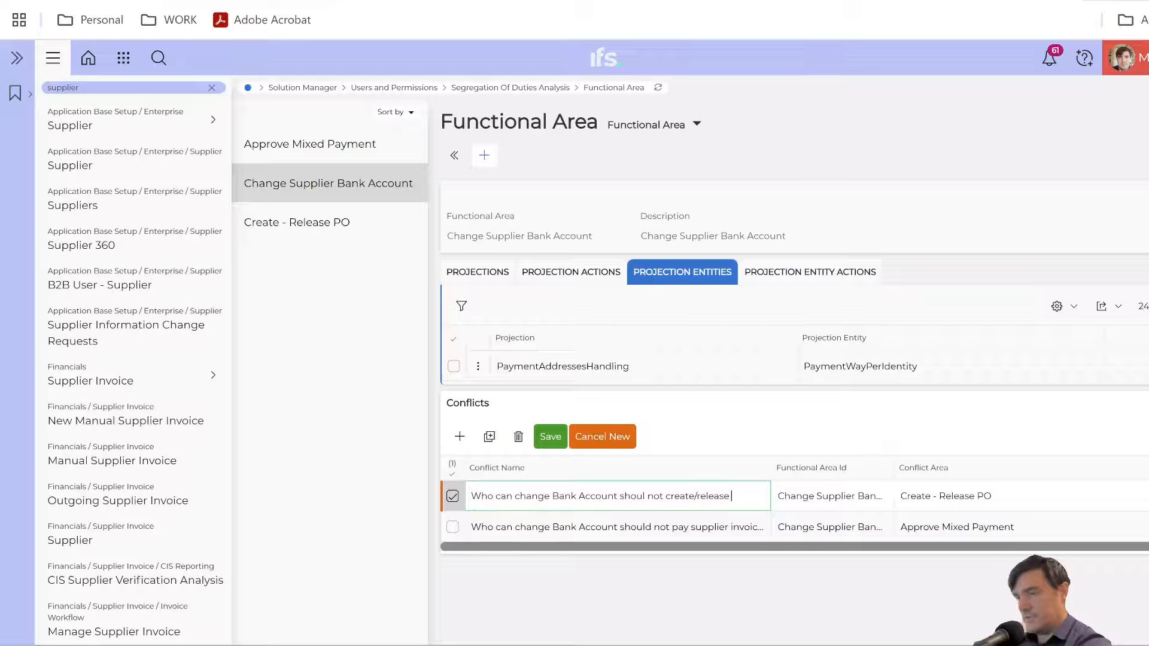
text(PO)
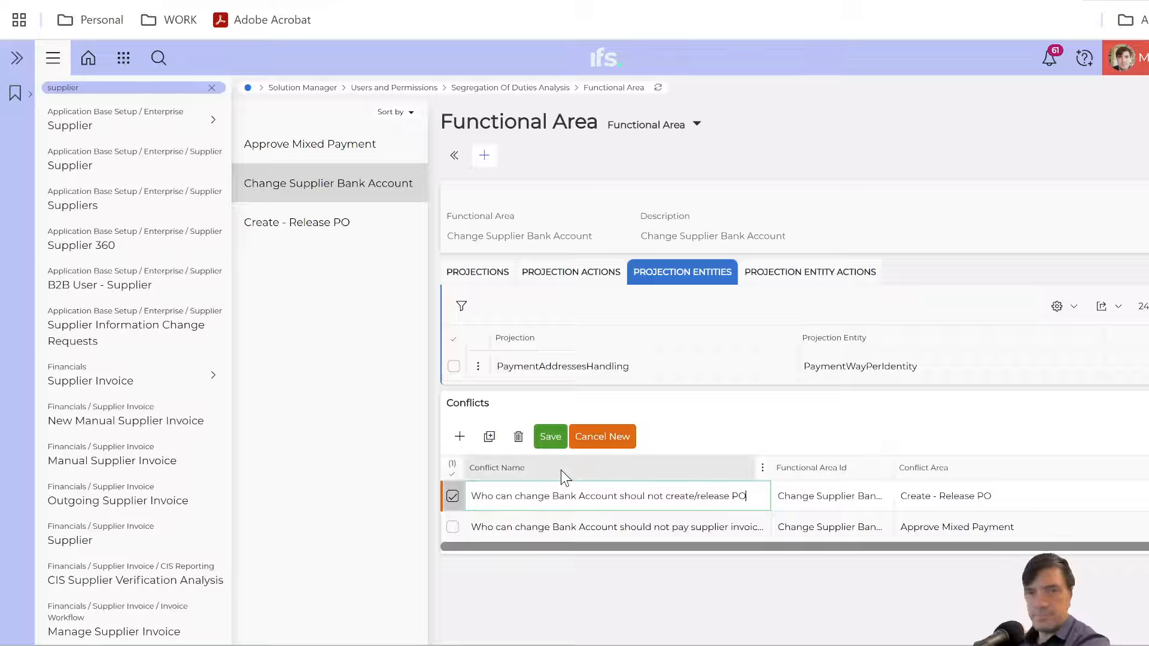
click(548, 442)
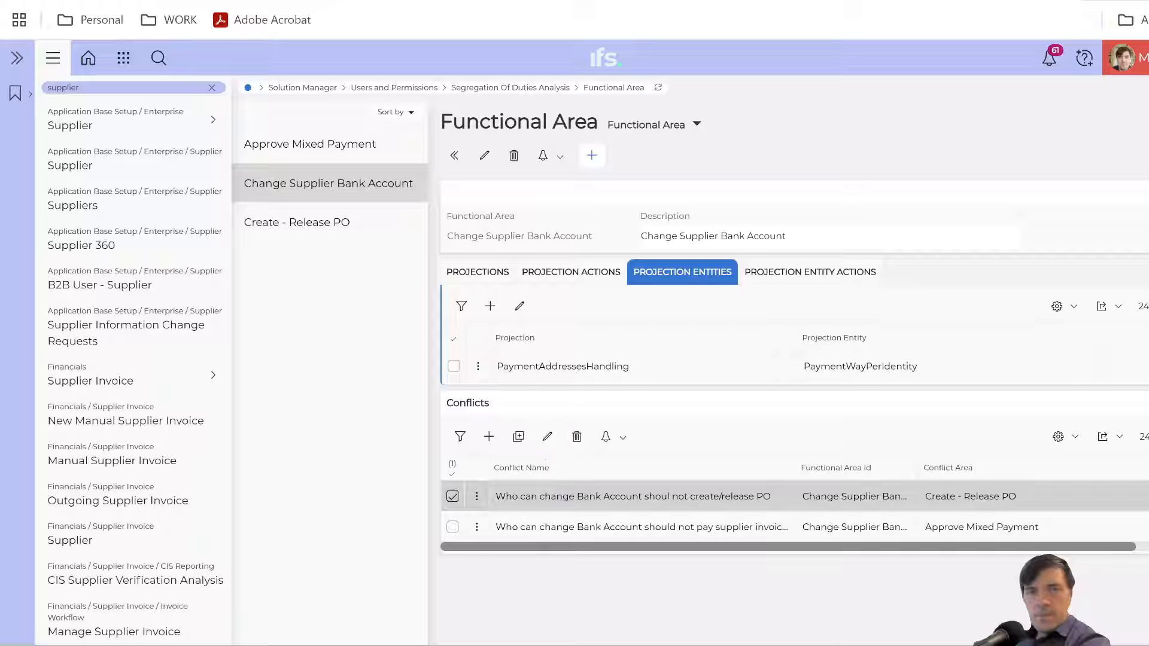
- Review the conflicts listed under the Create - Release PO and Approve Mixed Payment functional areas
click(321, 232)
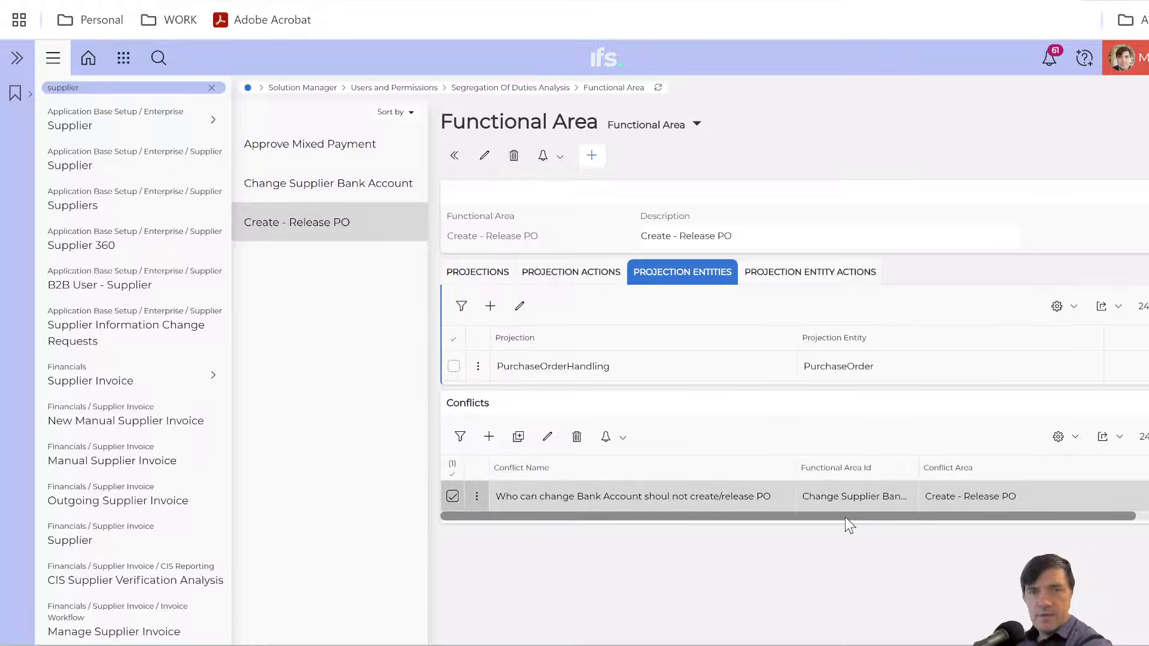
click(306, 150)
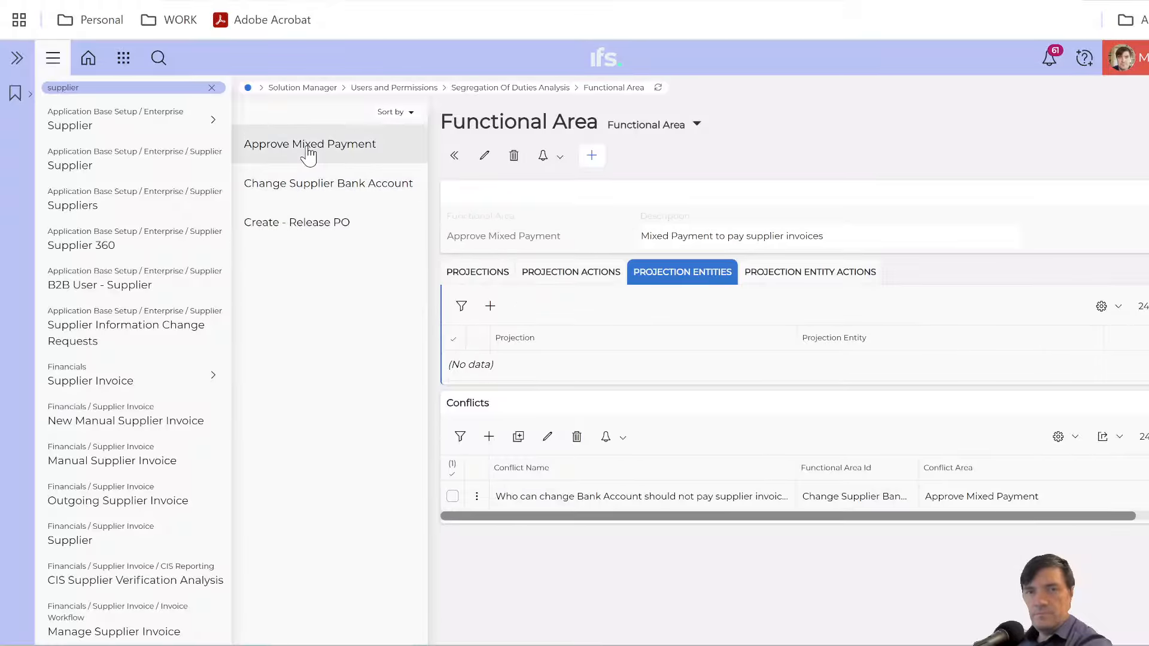
click(310, 232)
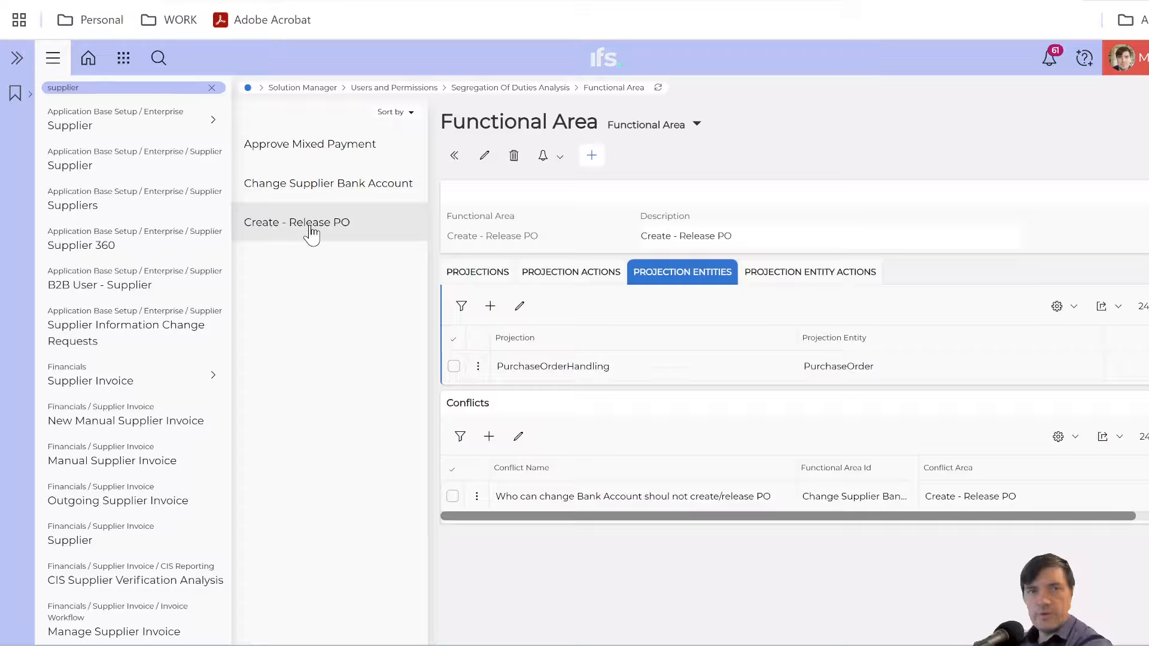
- Create a conflict for Approve Mixed Payment with conflict area Create - Release PO and the option starting with "W" beside it
click(319, 149)
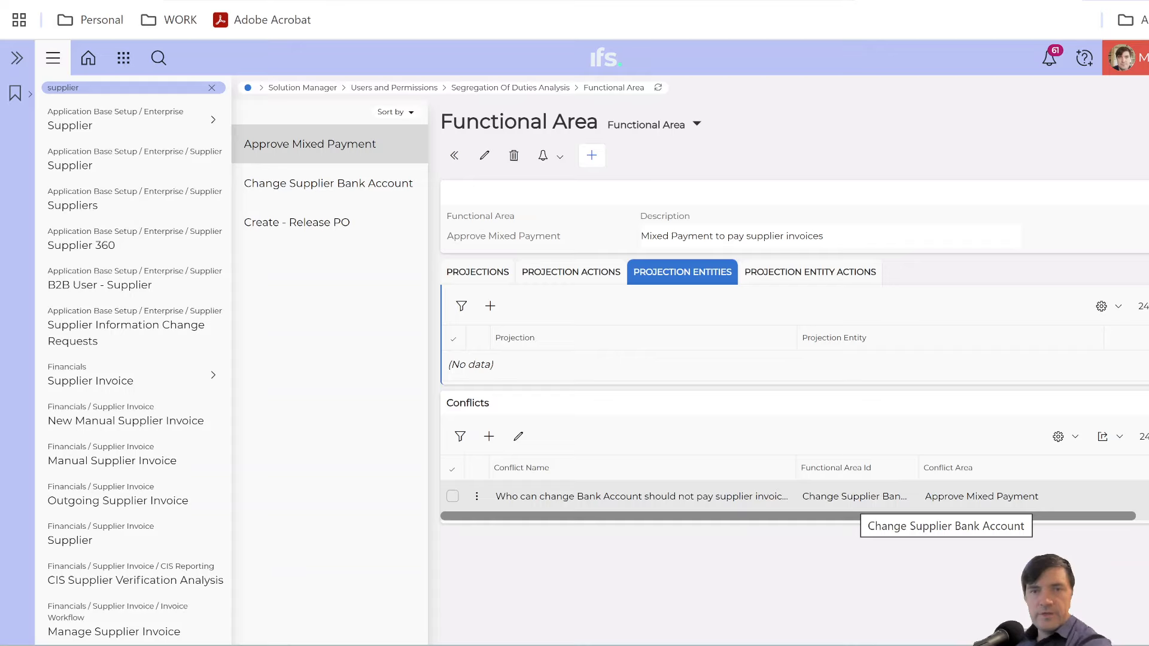
click(488, 437)
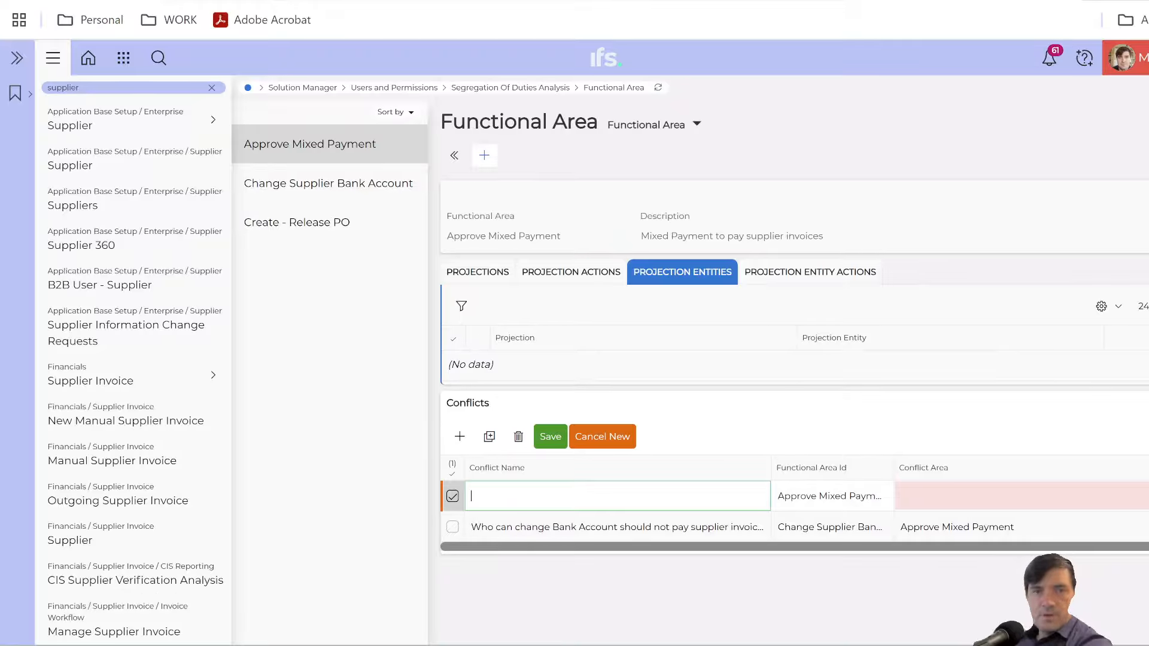
click(881, 496)
click(1015, 500)
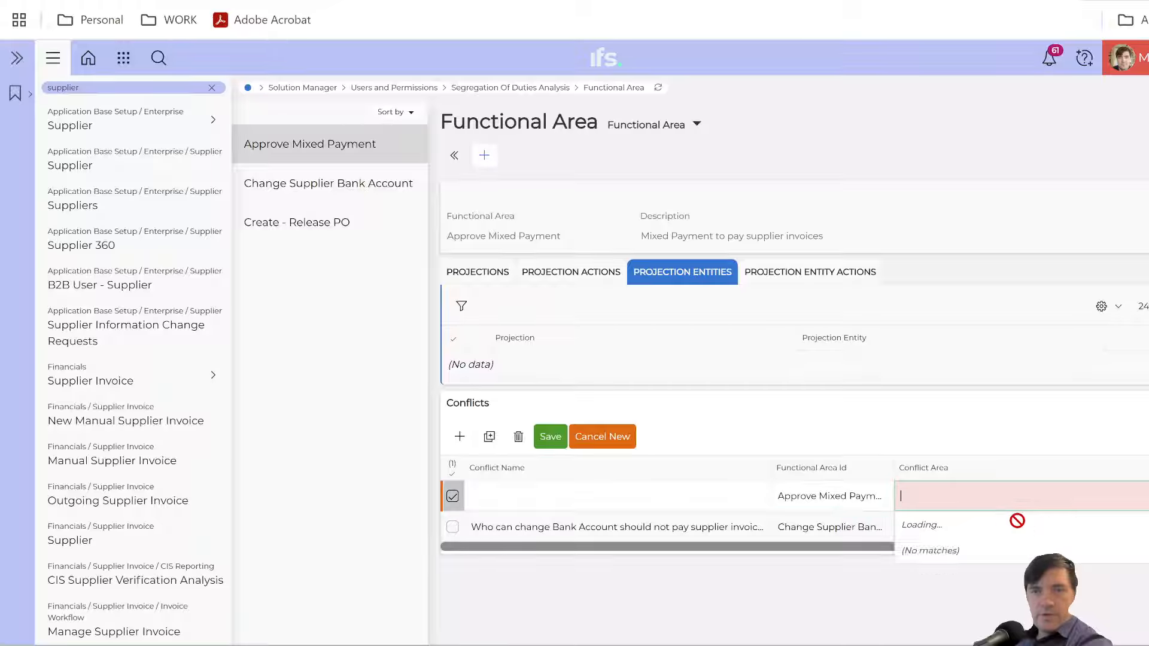
click(938, 606)
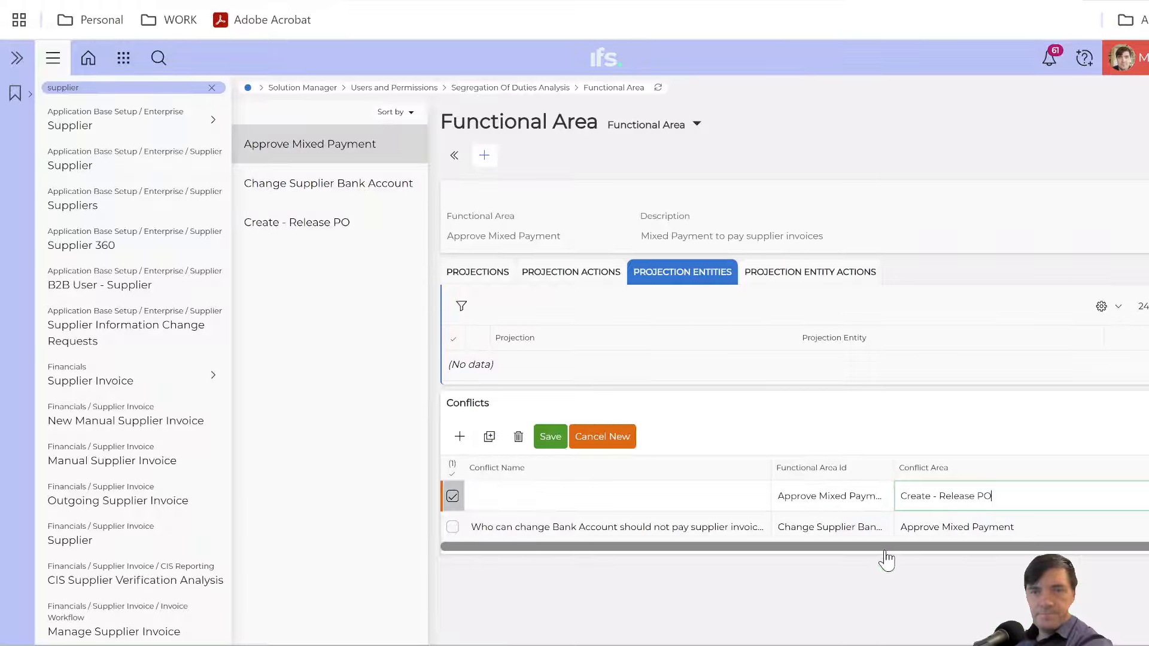
key(Tab)
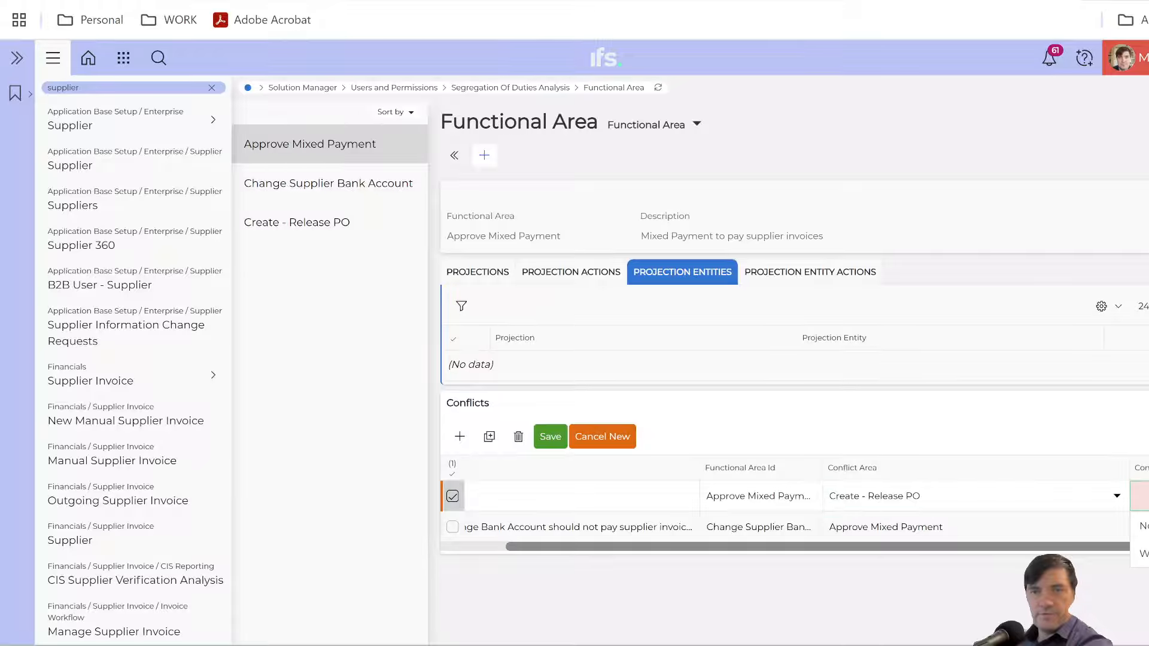
click(1144, 553)
- Name the Approve Mixed Payment conflict "Who can Create PO should not pay supplier invoices" and save it
drag(1011, 545, 921, 545)
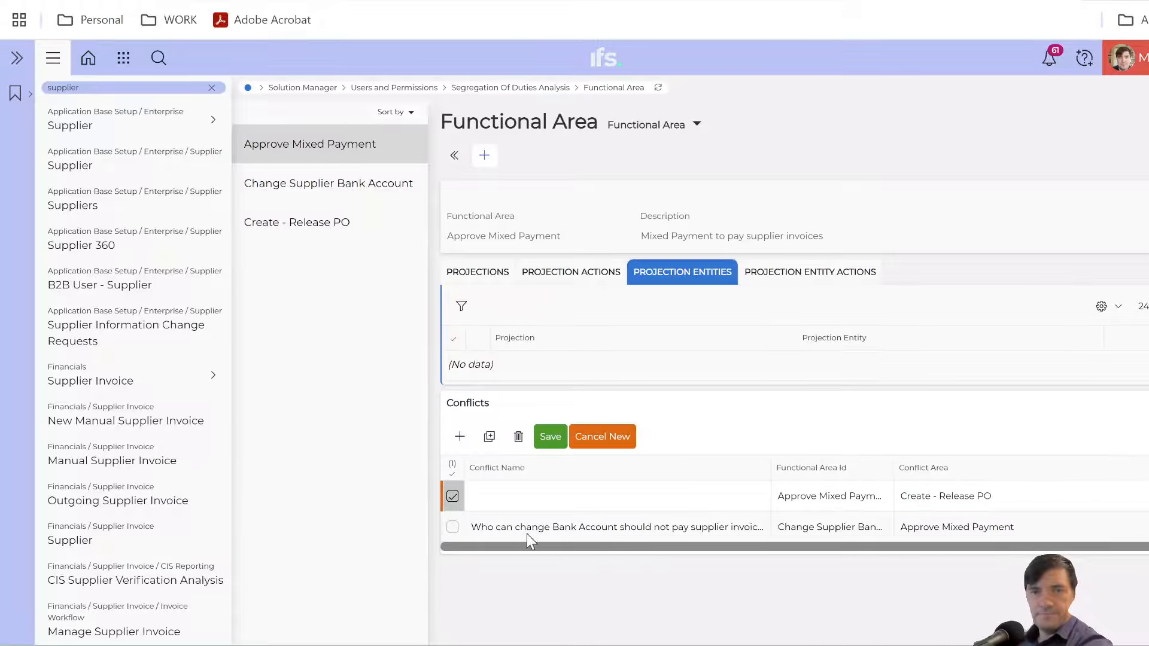
click(526, 498)
text(Who )
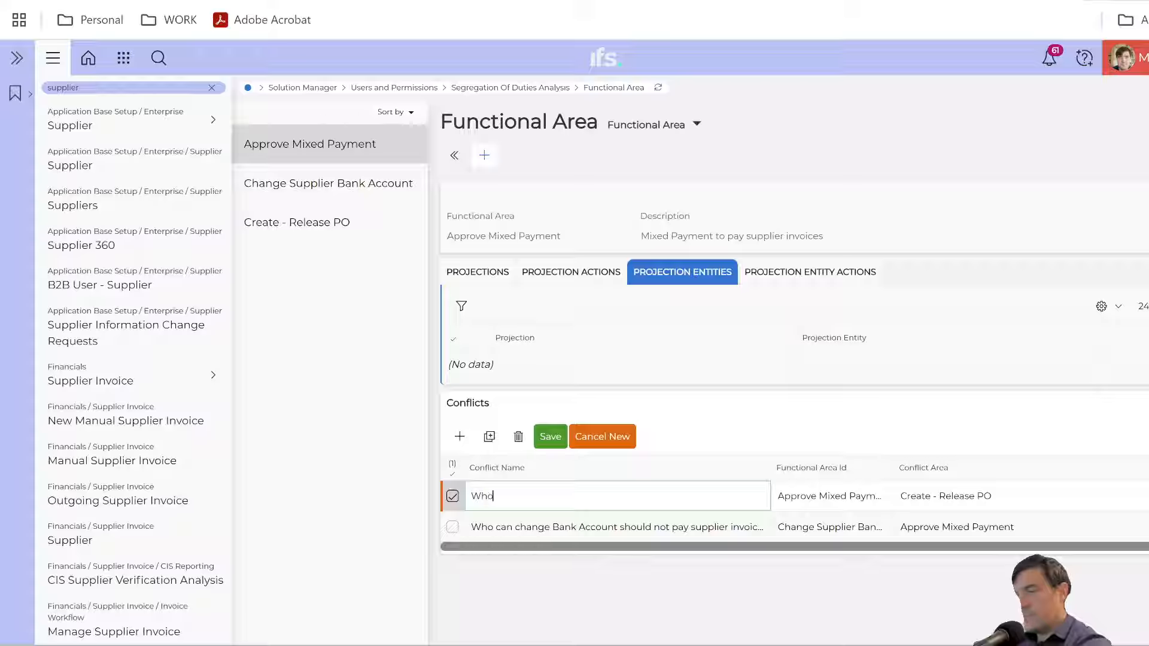
text(can)
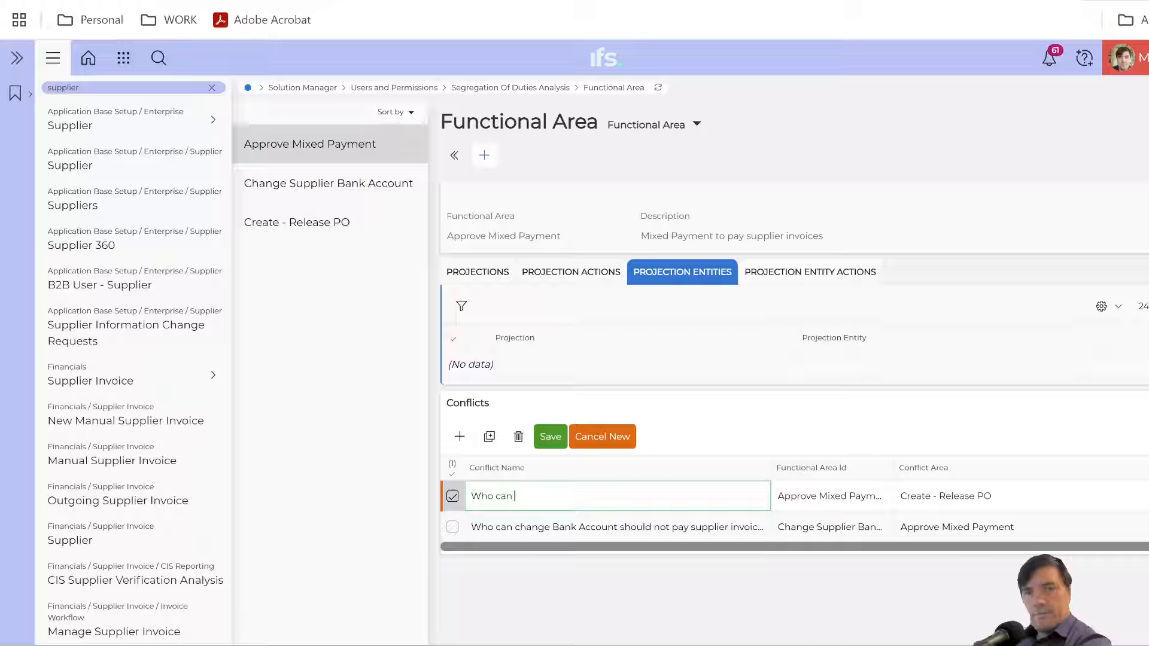
text(Creat)
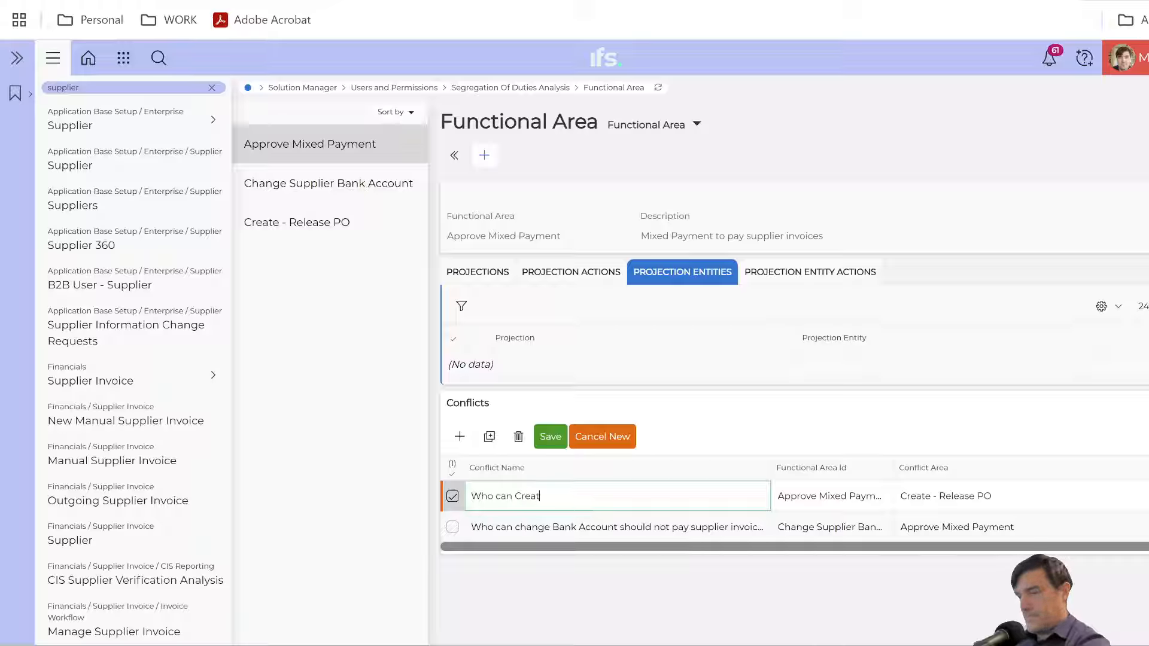
text(e PO should not)
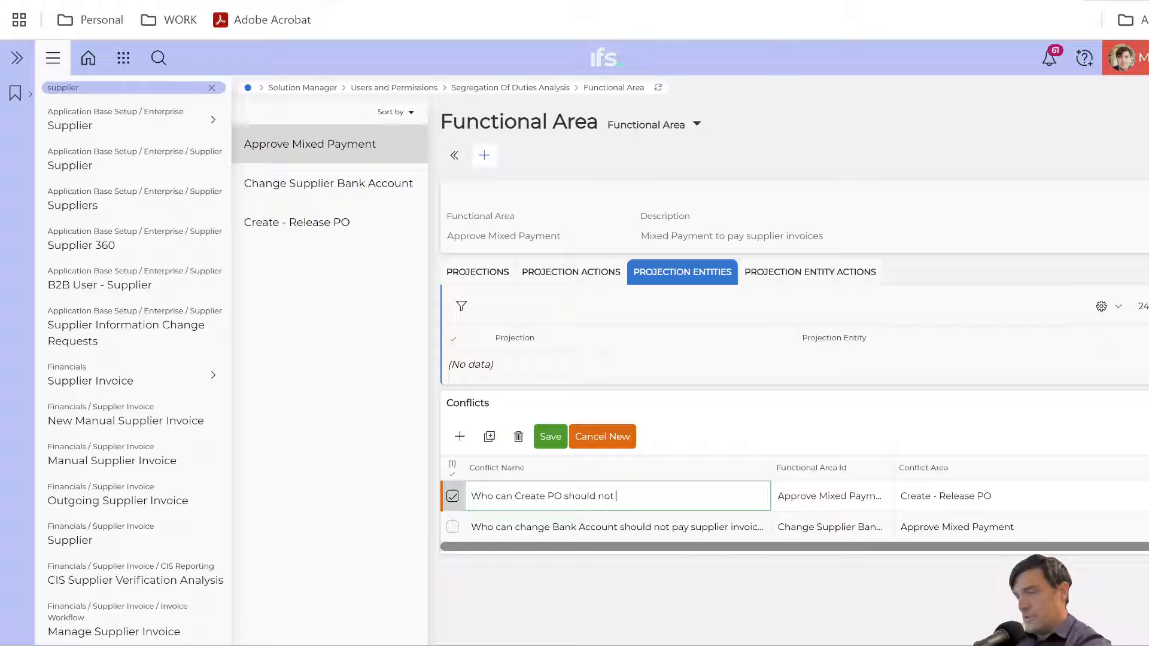
text( pay su)
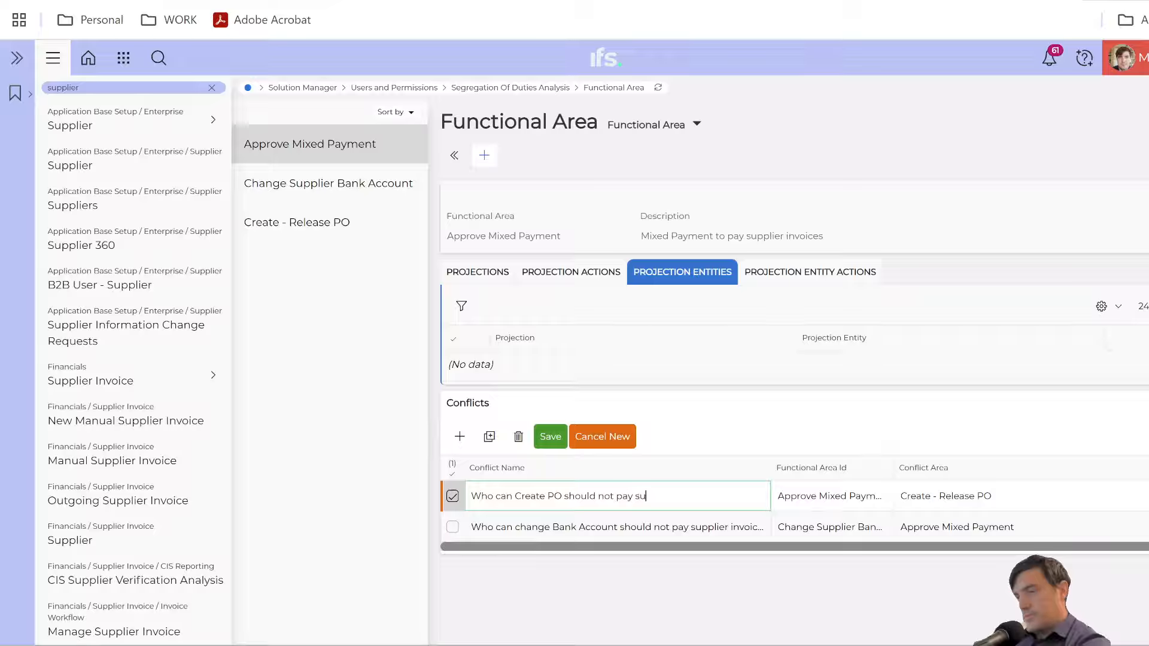
text(pplier invoices)
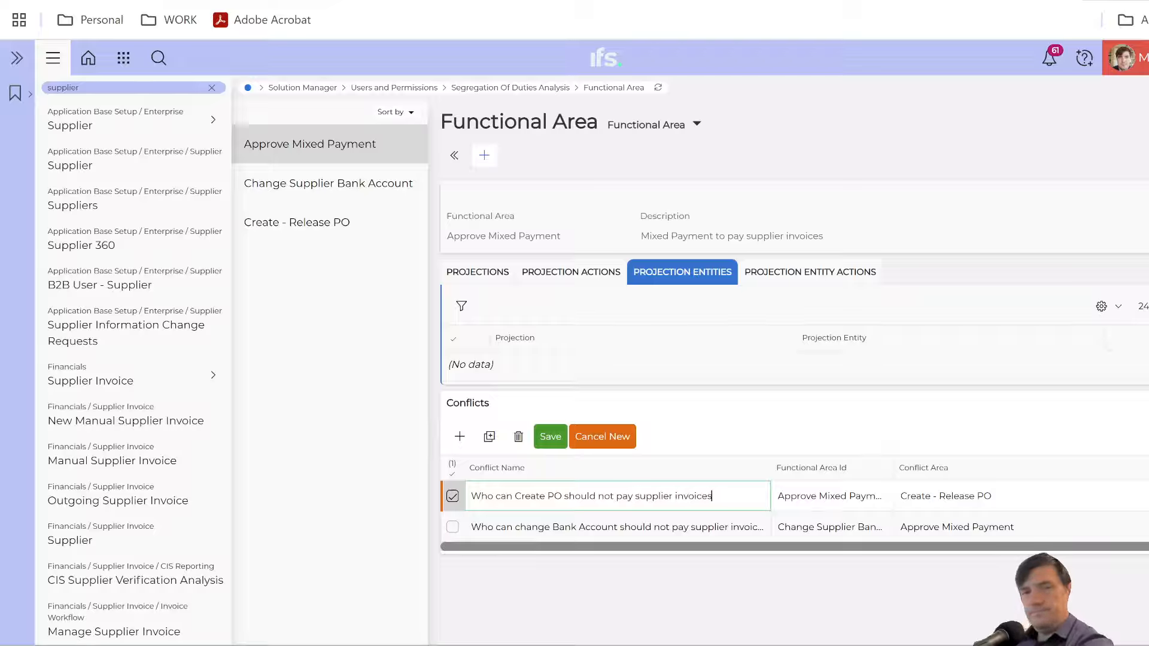
click(550, 436)
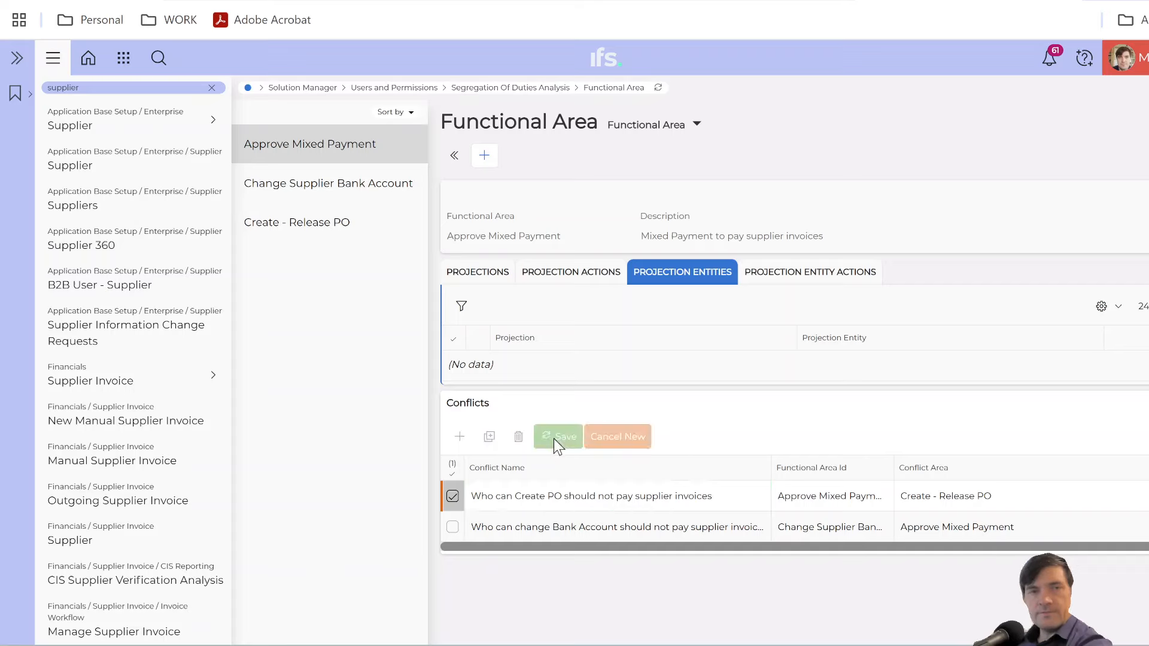
- Check the conflicts of Create - Release PO, clear the page search and open Analyze Segregation Of Duties
click(329, 232)
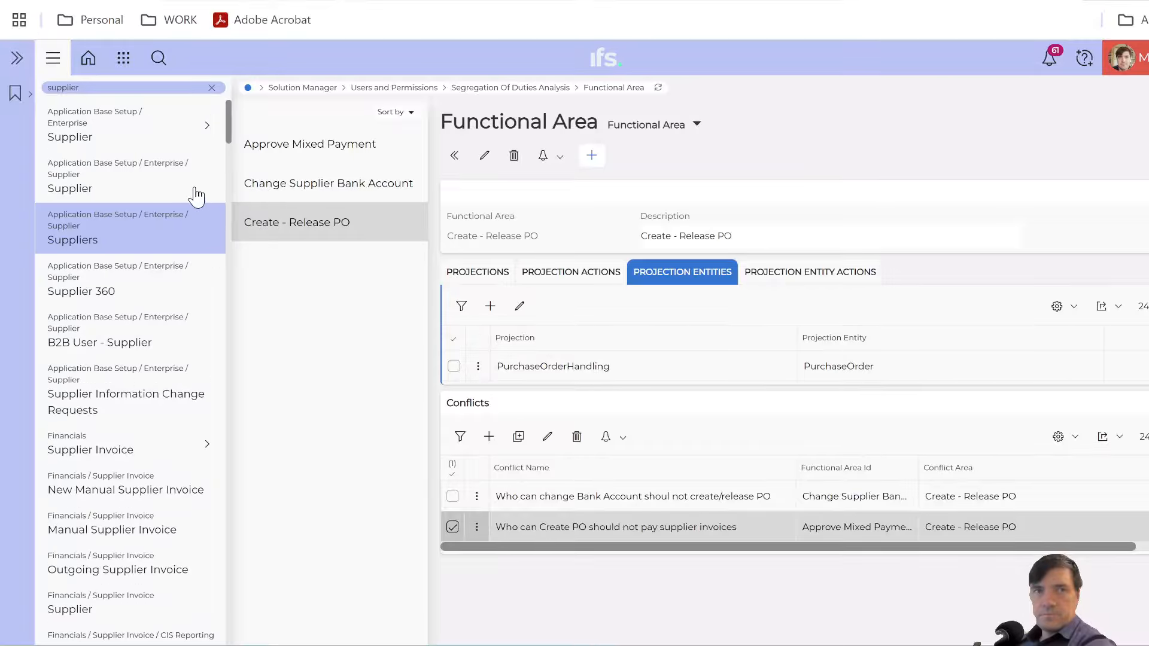
click(212, 93)
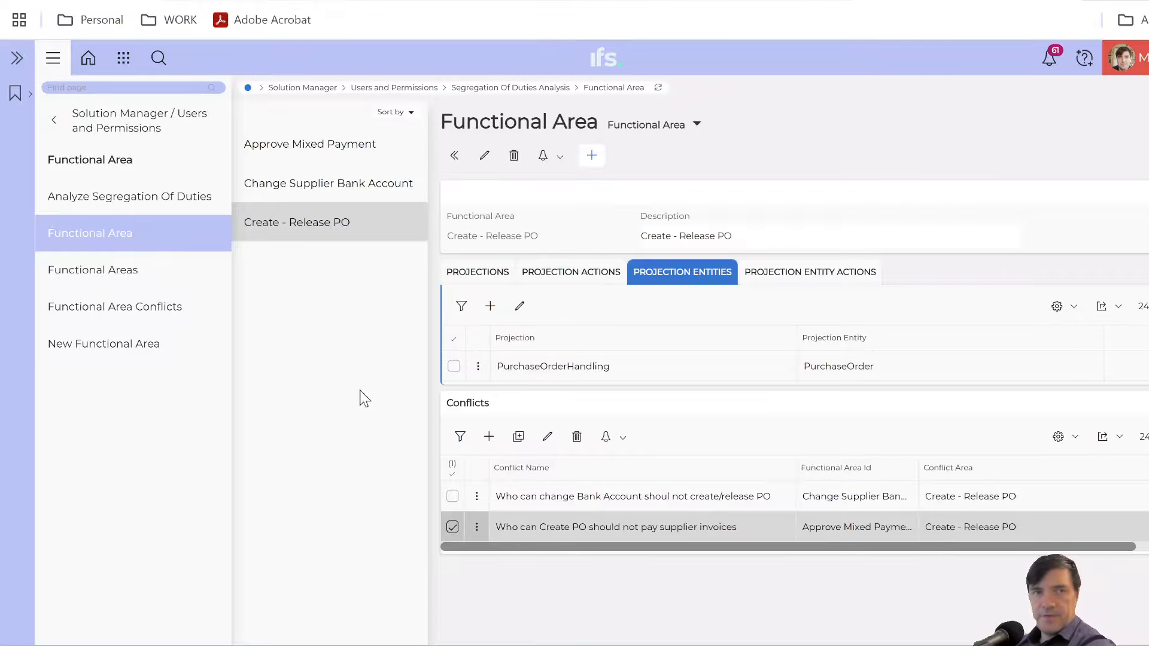
click(95, 199)
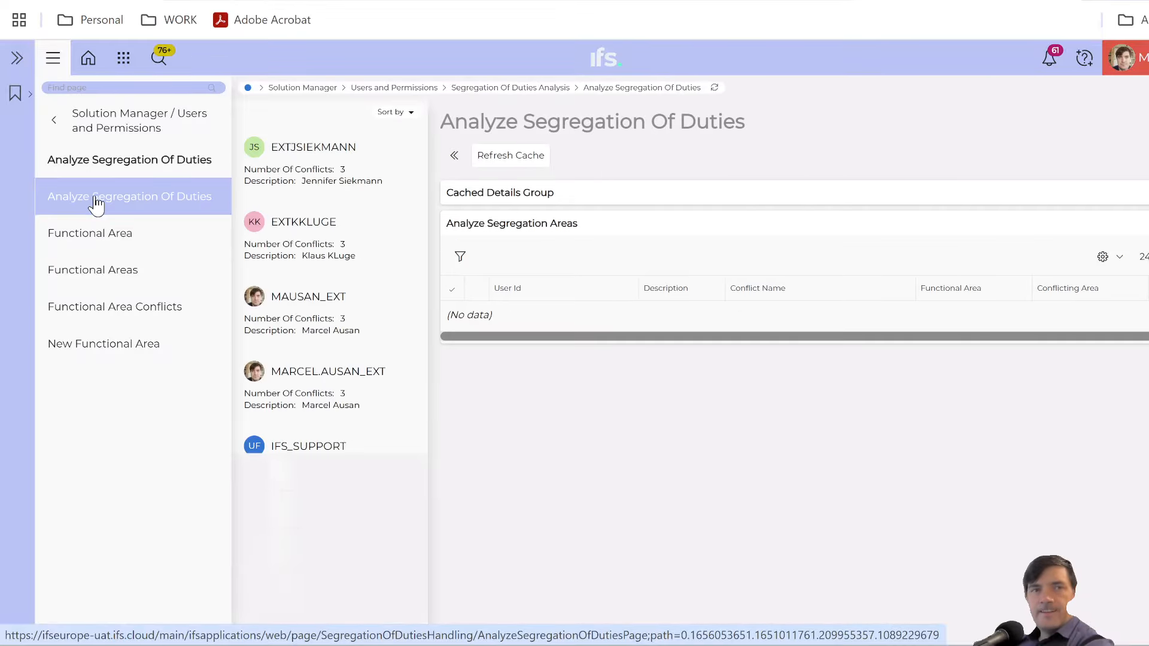
- Filter the segregation of duties analysis by the person's user ID and show the second matching user's conflicts
click(159, 60)
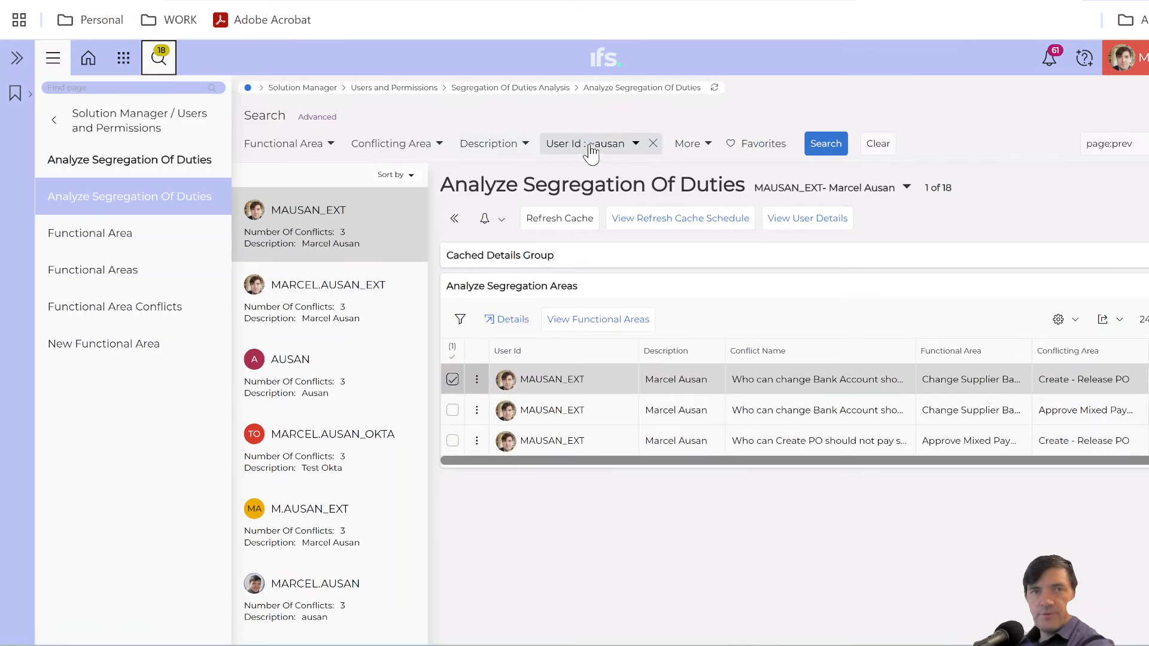
click(159, 63)
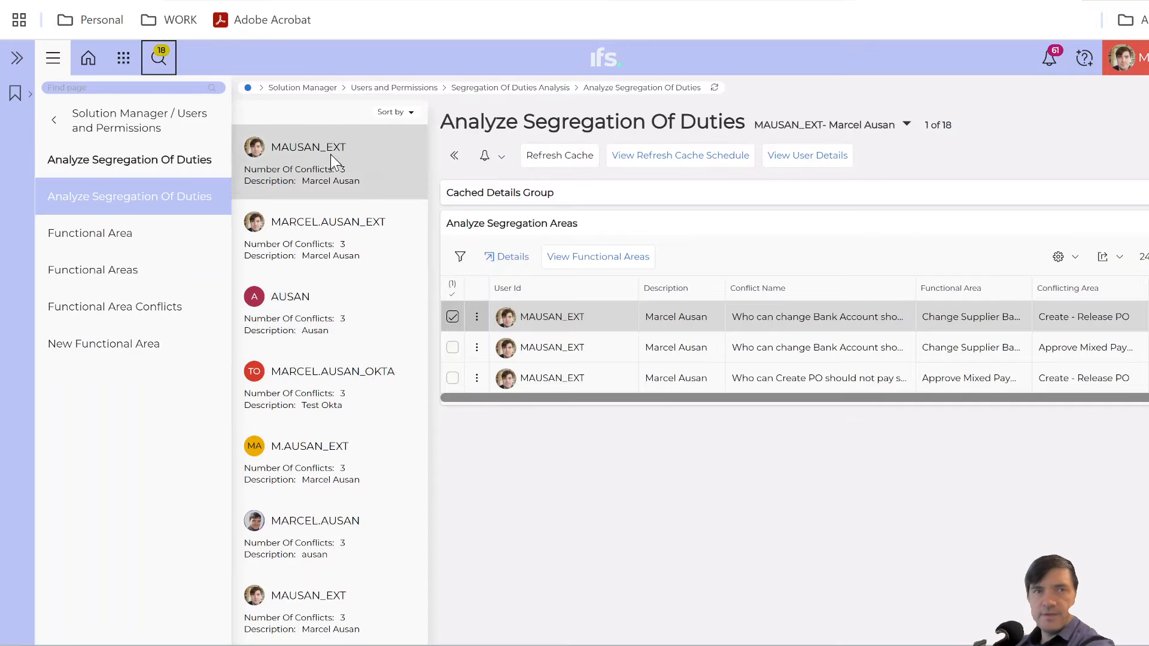
click(319, 230)
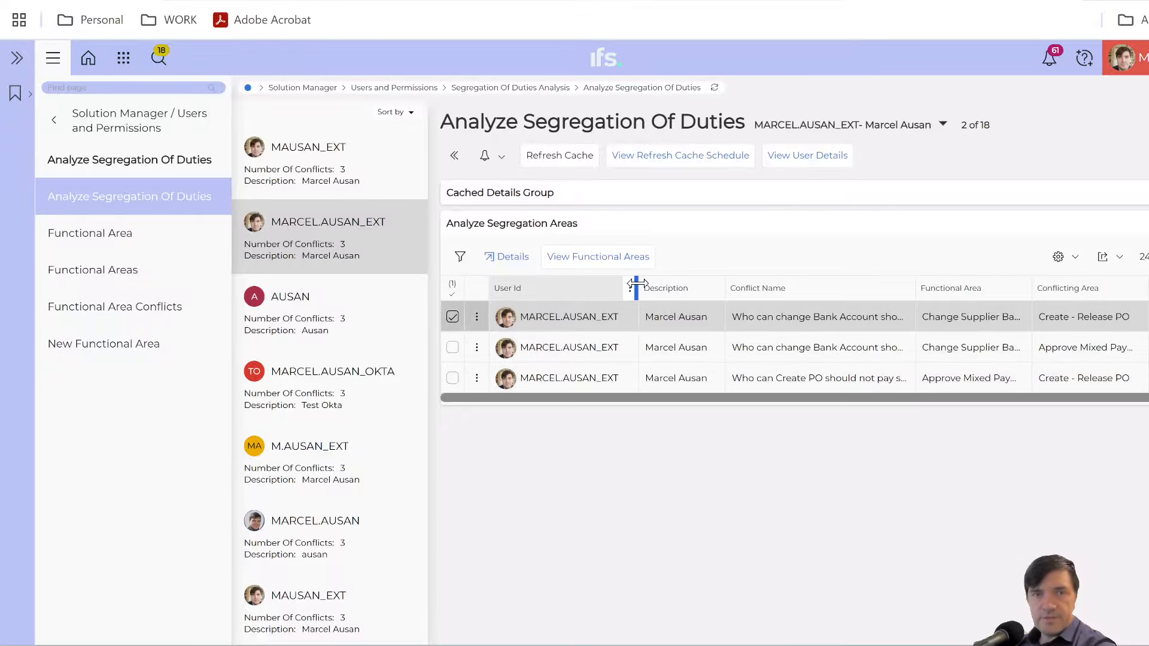
- Examine the user's conflicts with the User Id column narrowed, the Conflict Name column widened and all conflict rows selected
drag(638, 288, 618, 287)
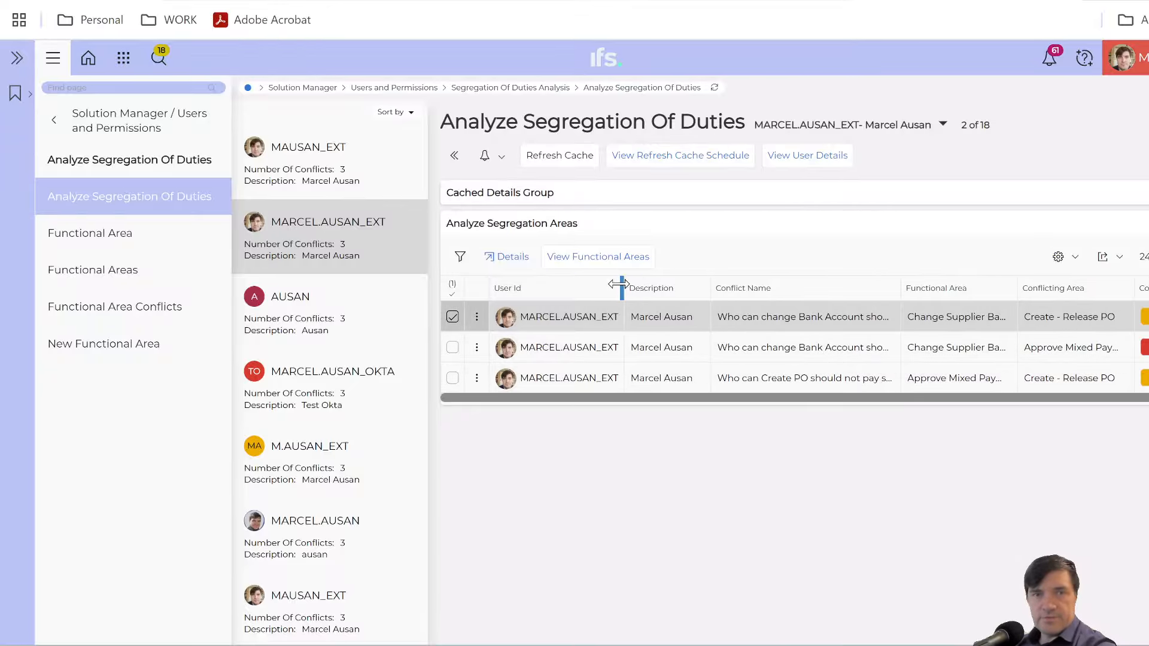
click(452, 289)
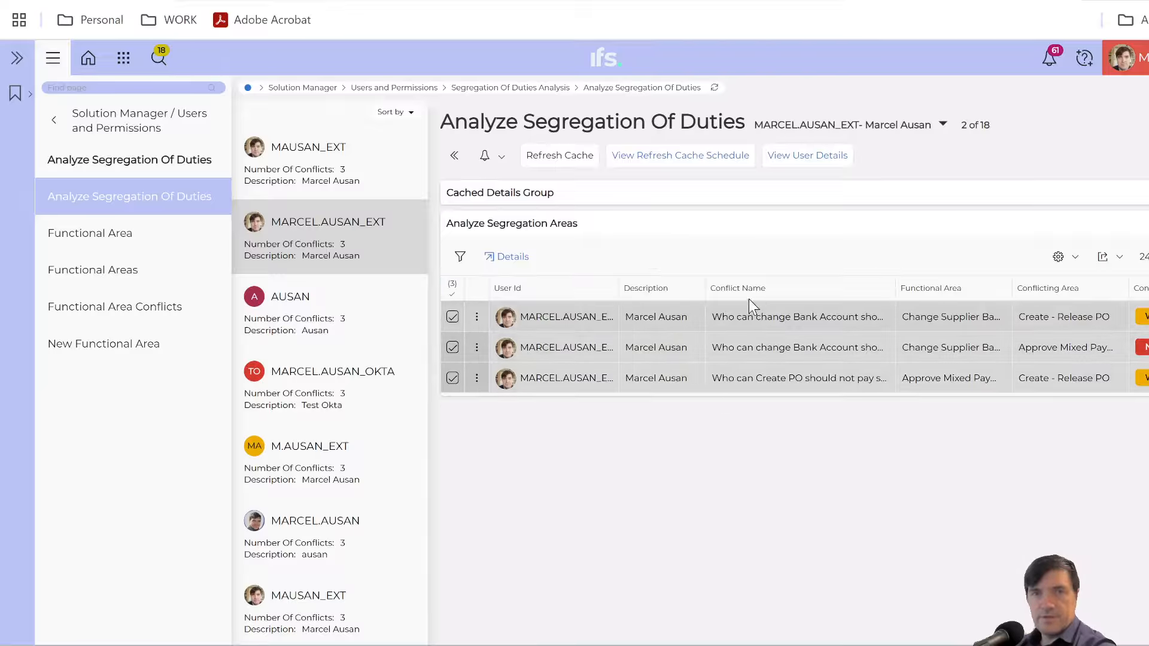
drag(893, 284, 1008, 268)
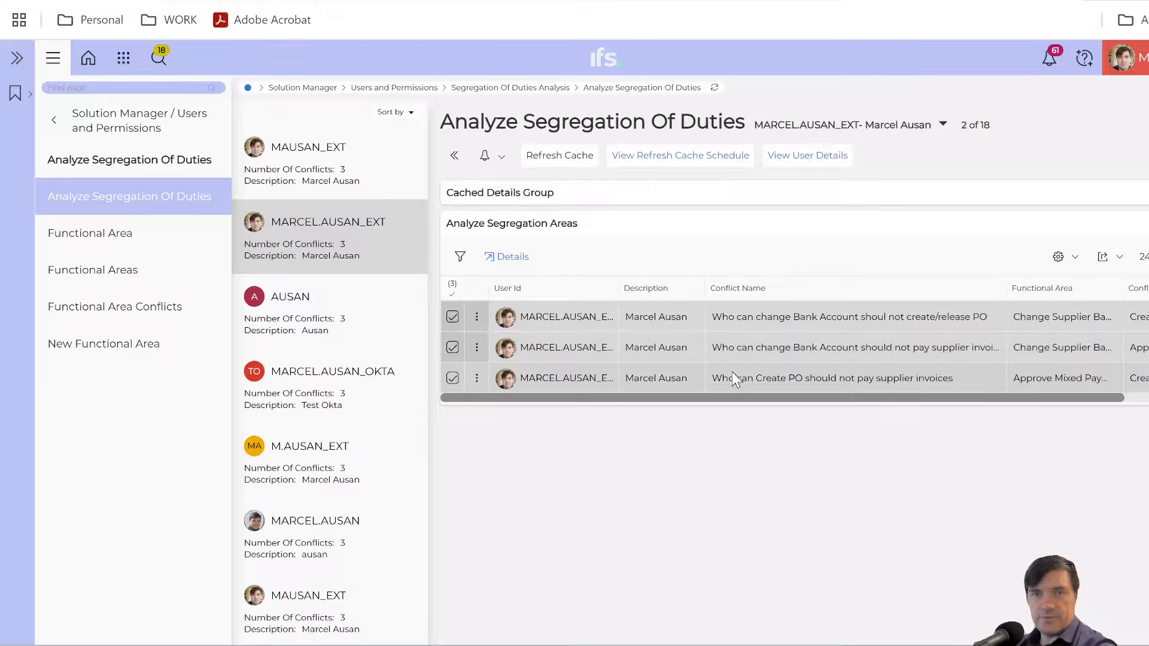
drag(867, 396, 1025, 397)
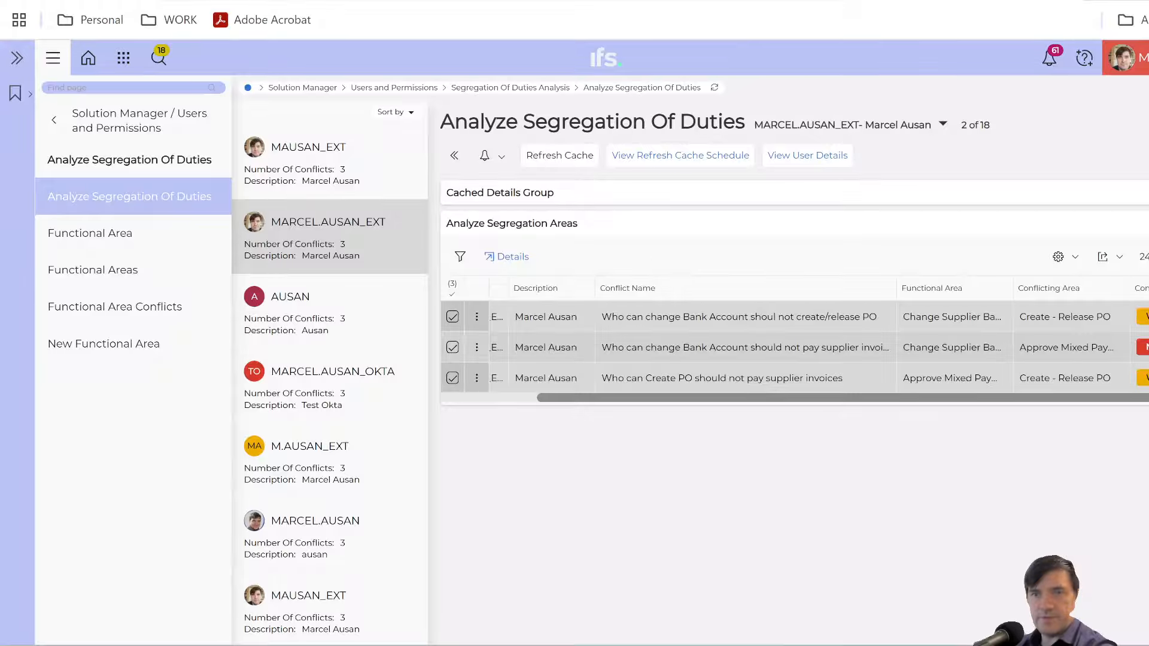
click(1144, 347)
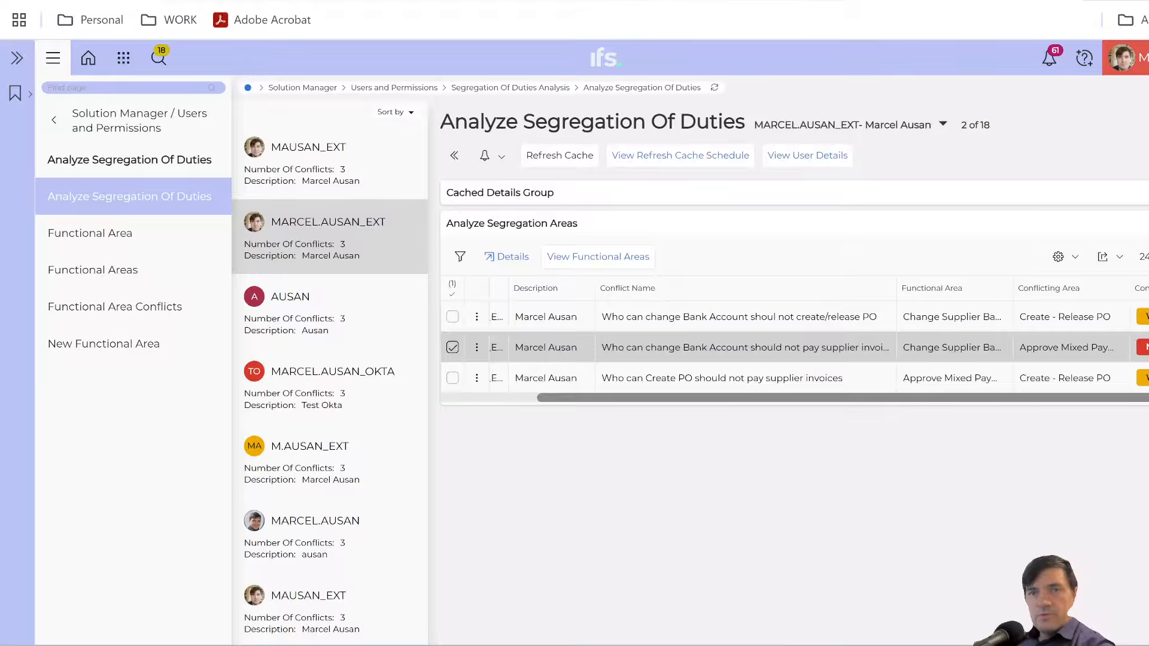
click(452, 295)
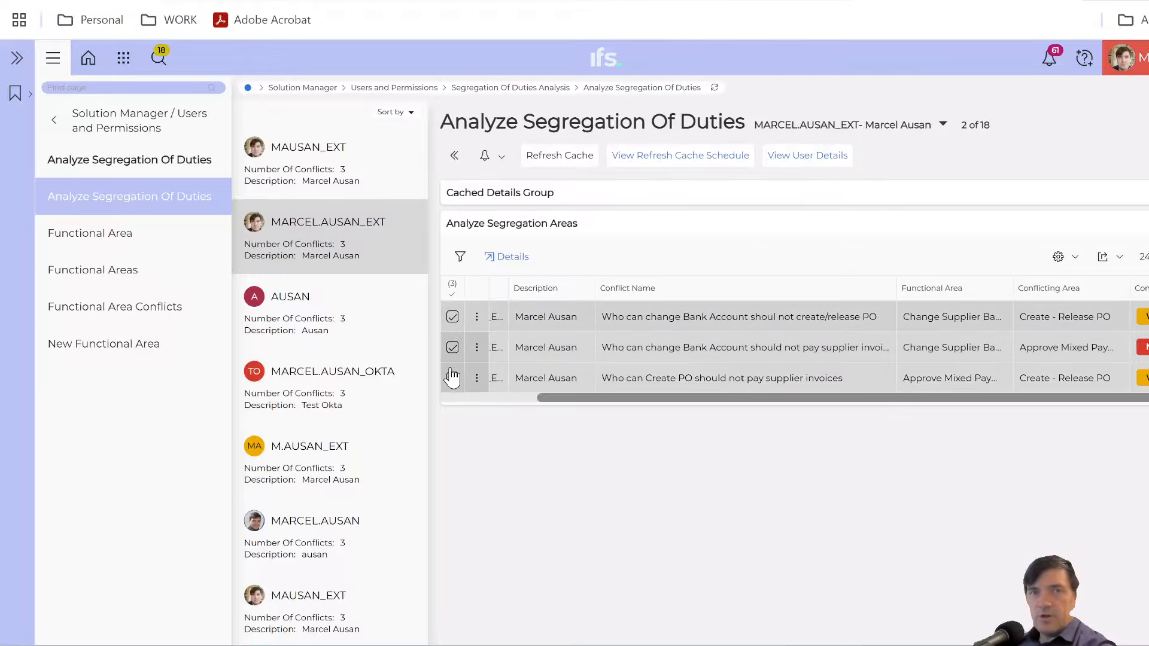
- Open the details of the three selected conflicts and examine the permission sets granting PaymentWayPerIdentity in the first conflict
click(506, 259)
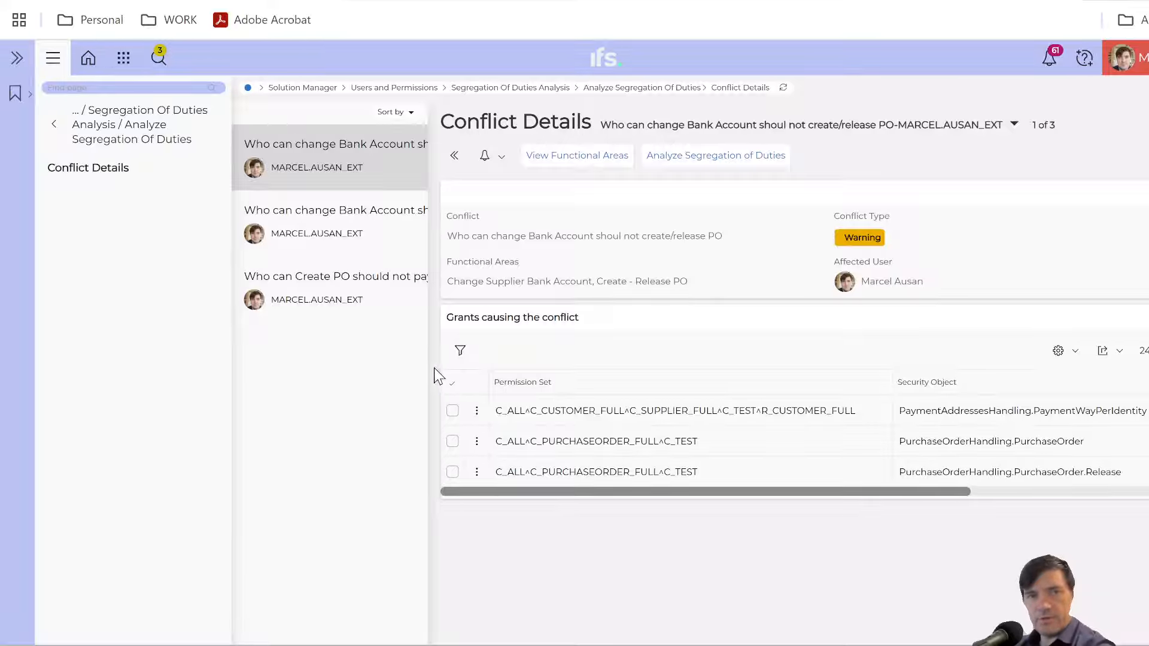
mouse_move(429, 366)
mouse_down()
mouse_move(465, 361)
mouse_move(414, 359)
mouse_up()
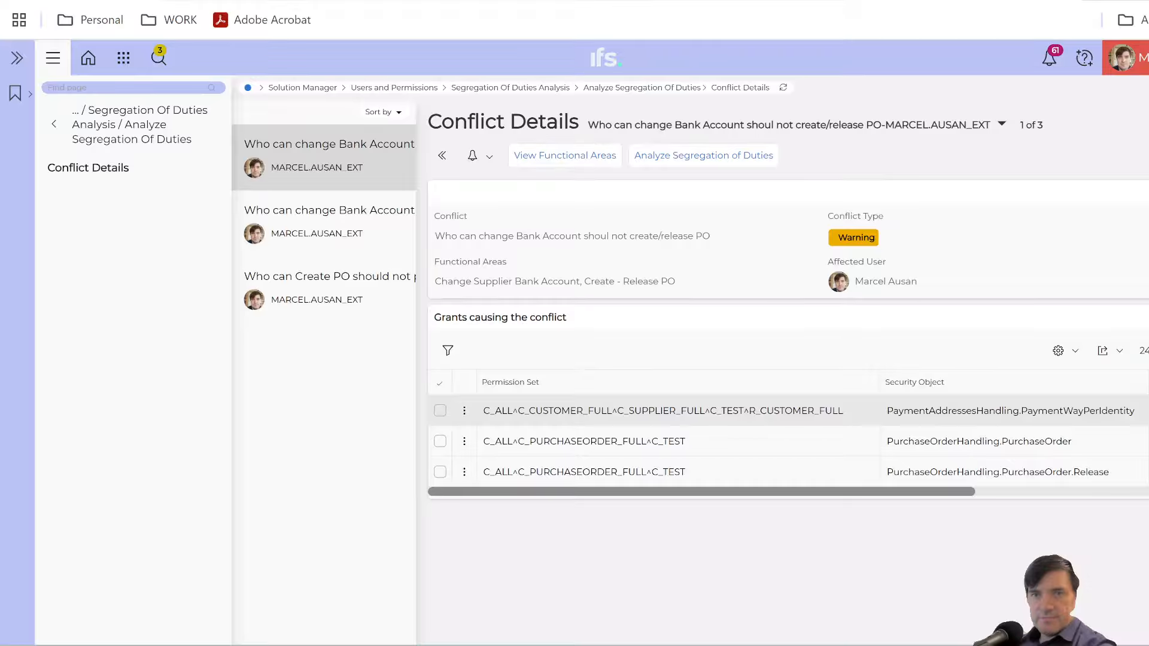
click(945, 413)
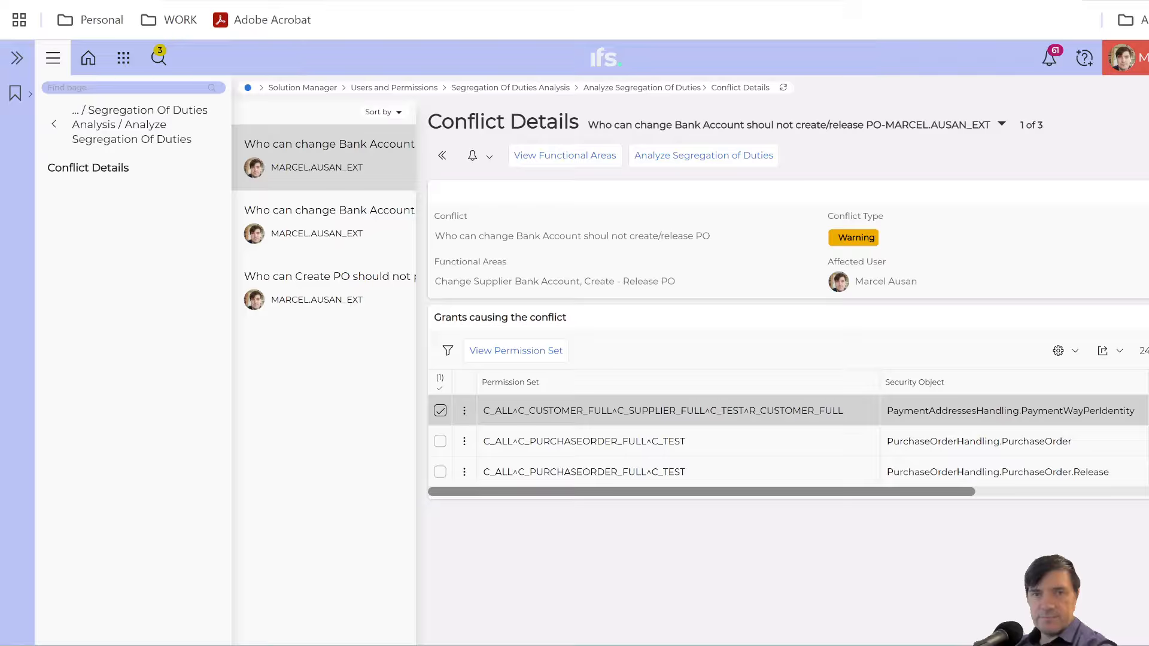
drag(749, 410, 847, 407)
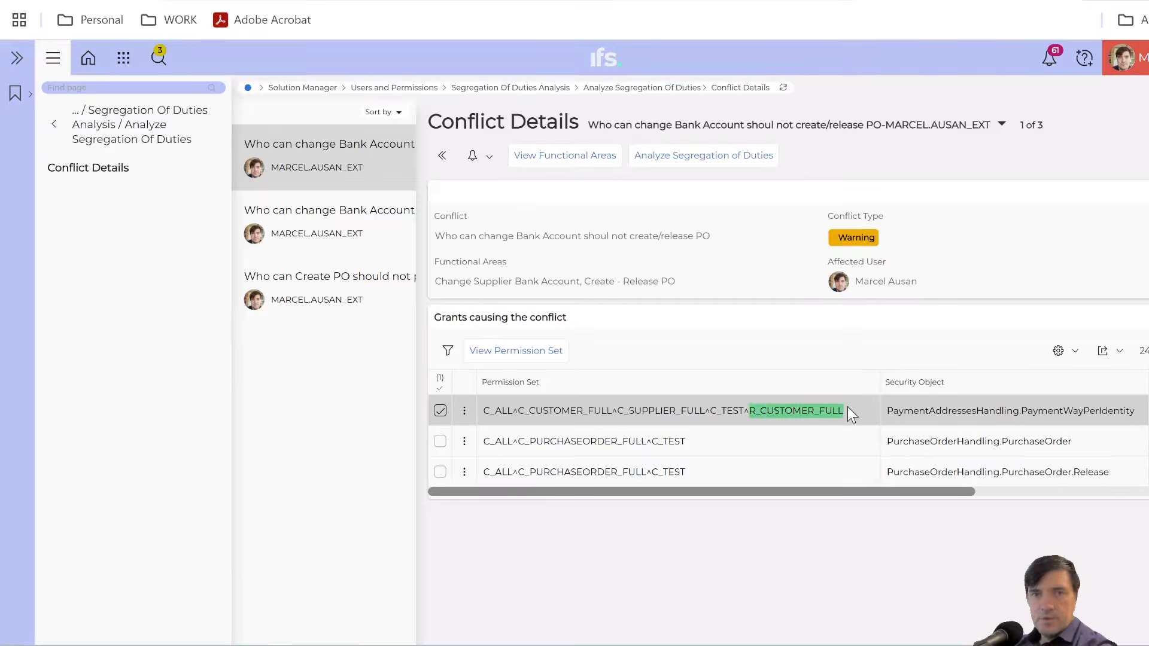
drag(705, 410, 740, 410)
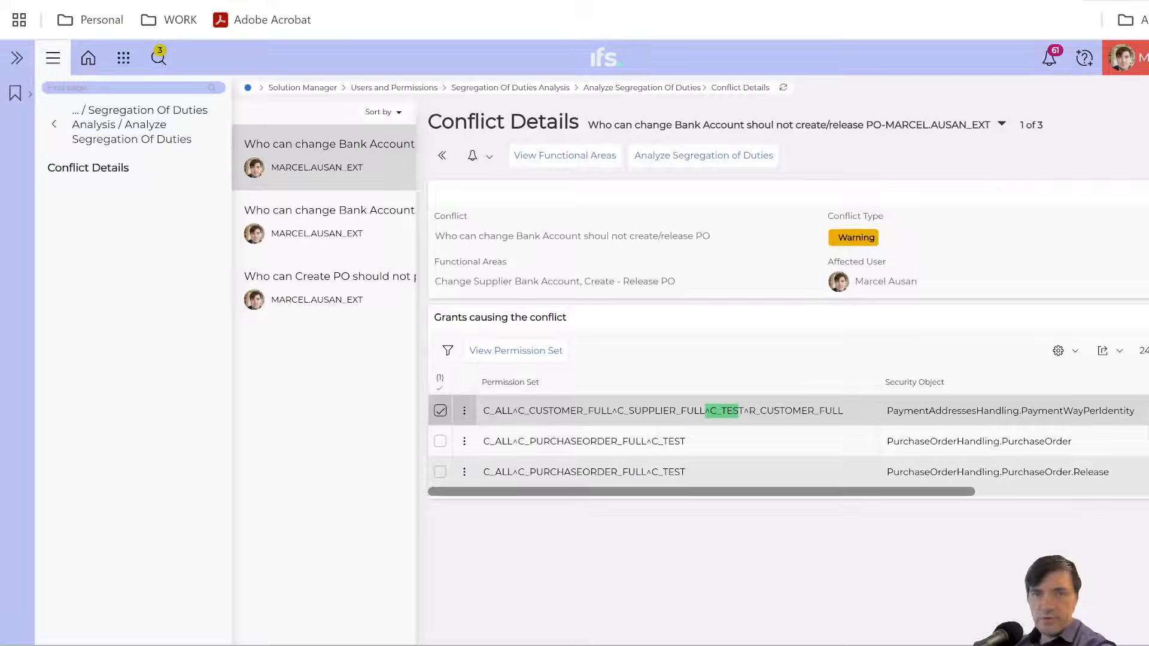
- Examine the permission sets that grant PurchaseOrder.Release in the bank account versus create/release PO conflict
click(688, 472)
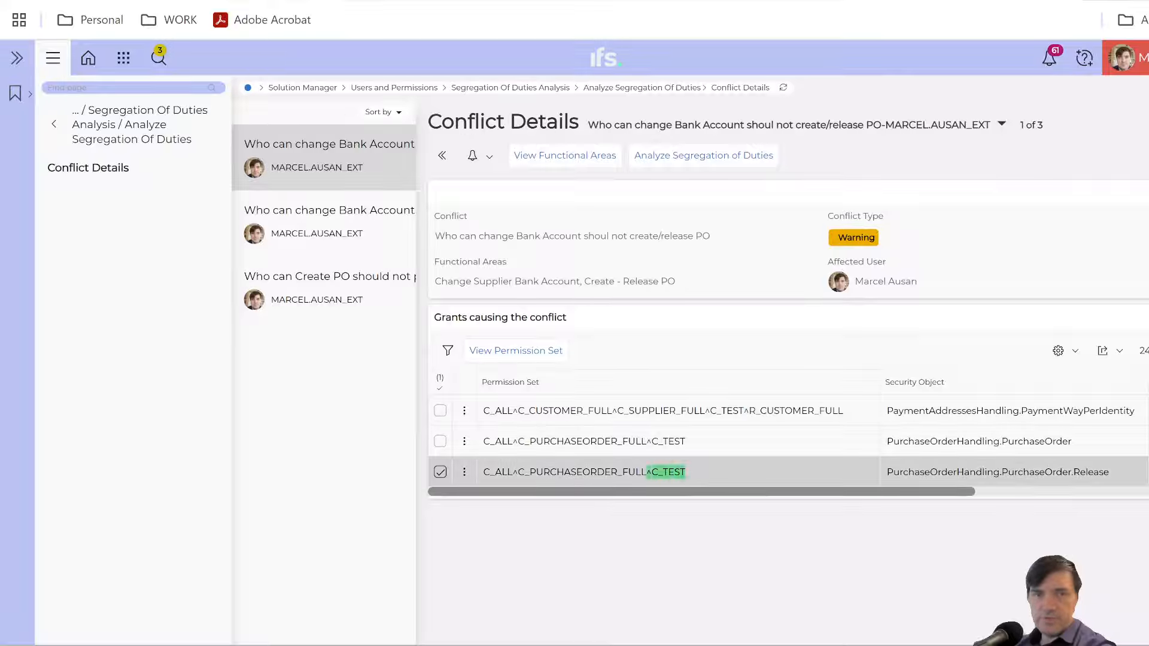
drag(652, 473, 536, 472)
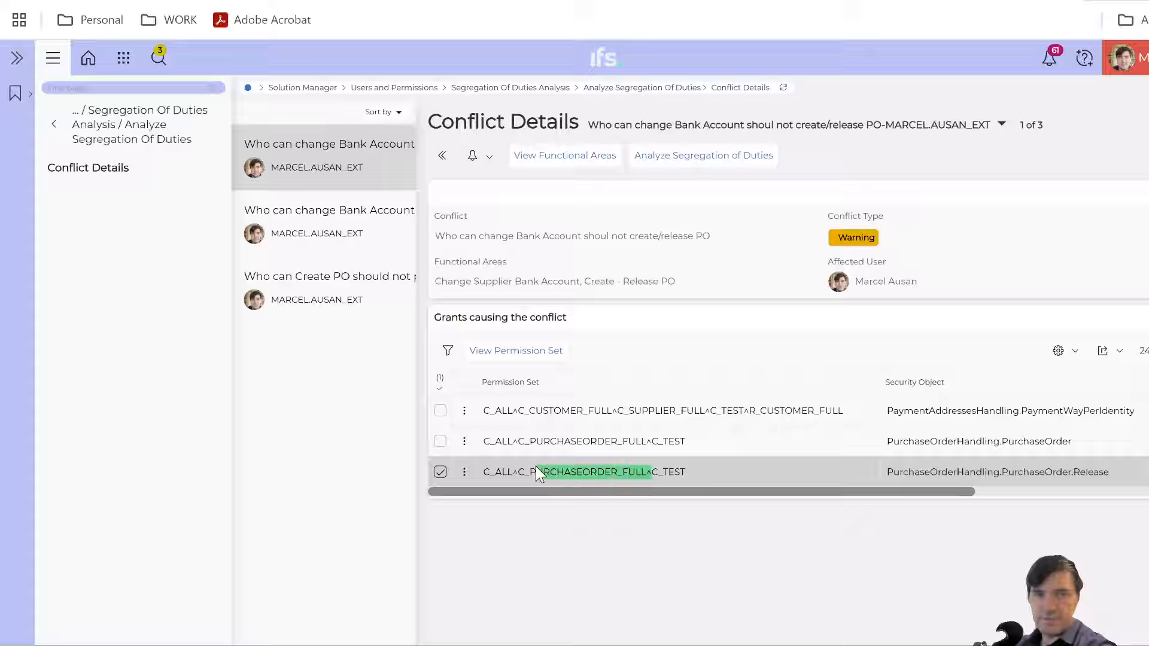
drag(640, 473, 681, 473)
drag(508, 472, 489, 473)
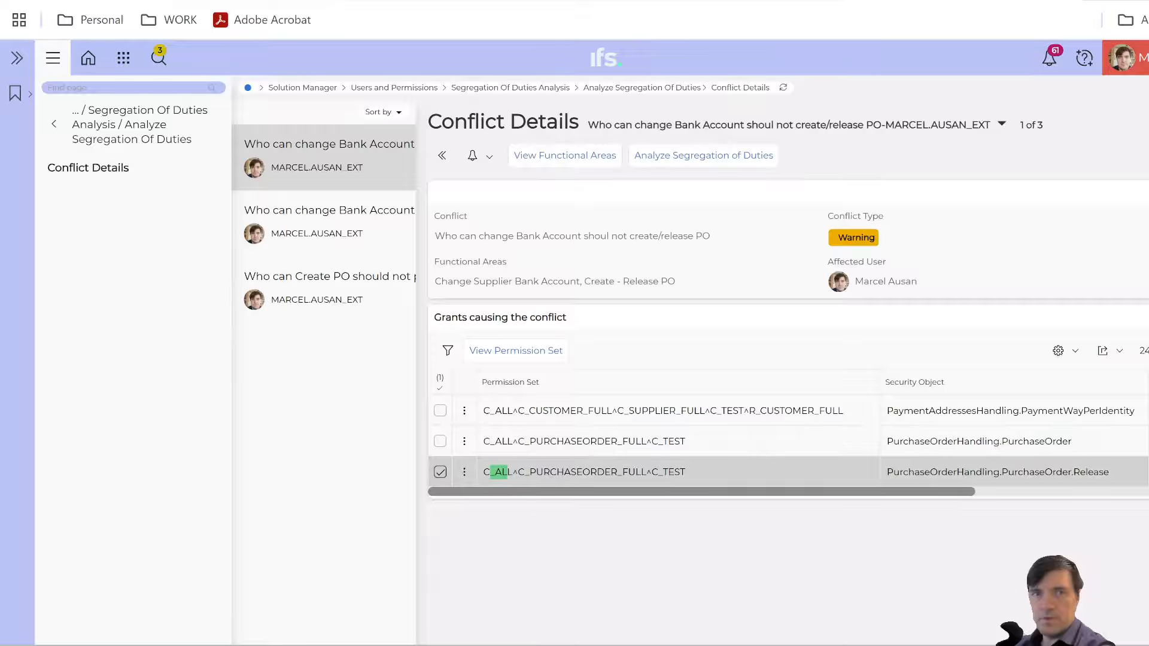
drag(638, 500, 453, 363)
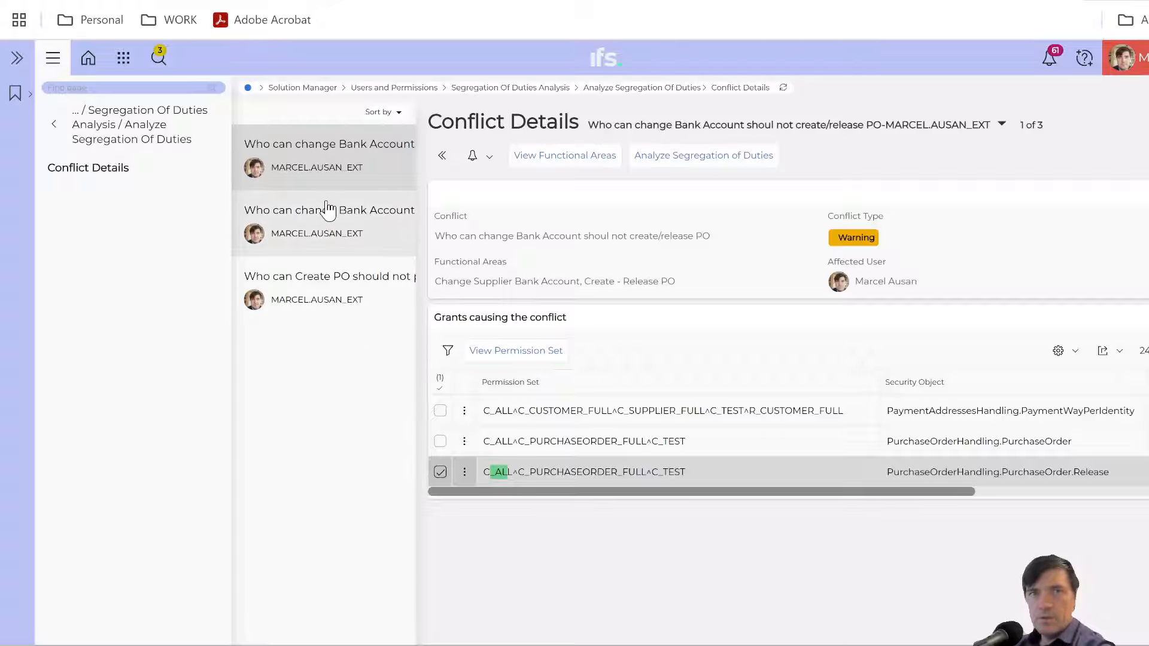
- Return to Analyze Segregation Of Duties, expand the Cached Details Group and review the columns of the user's conflicts
click(711, 157)
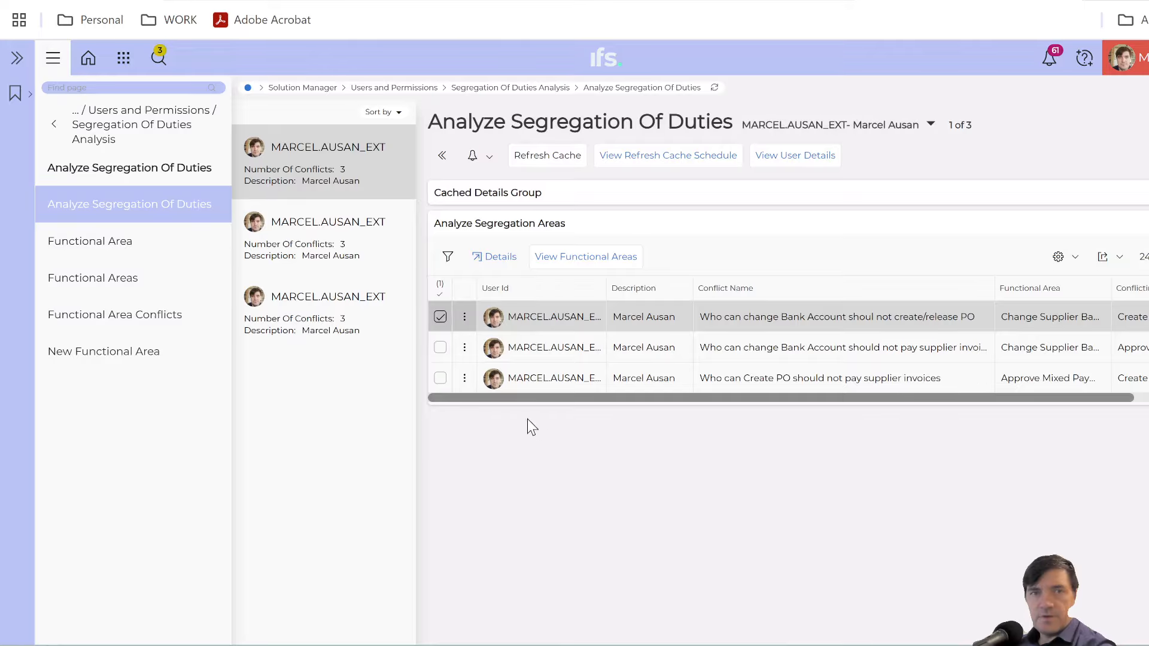
click(543, 157)
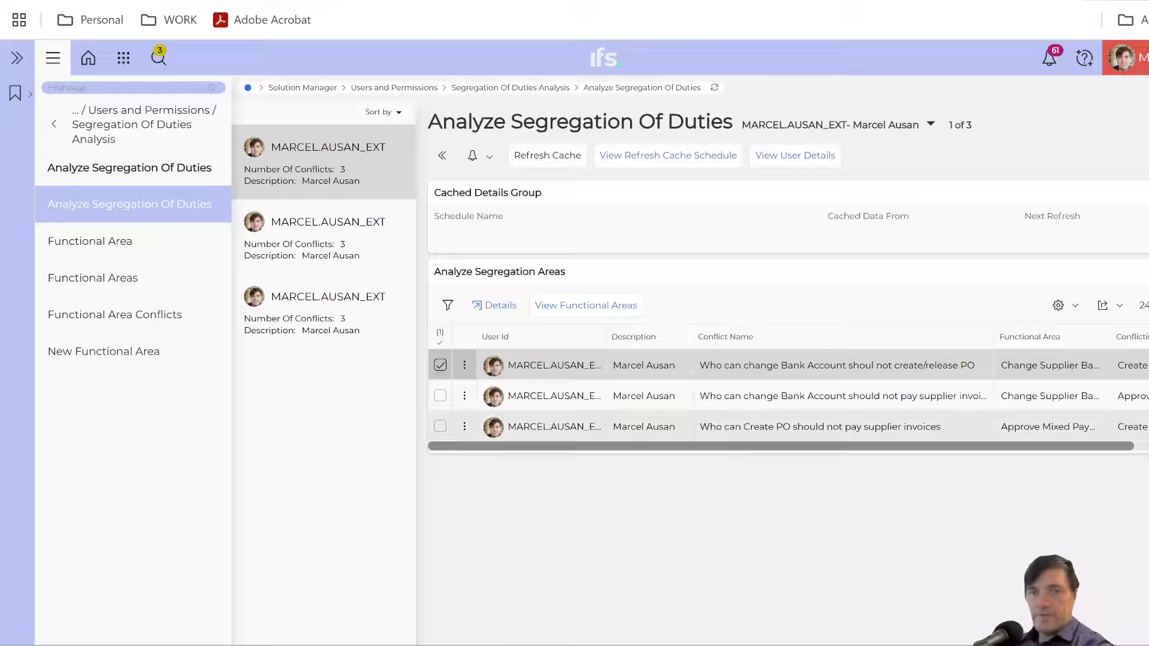
drag(663, 446, 848, 451)
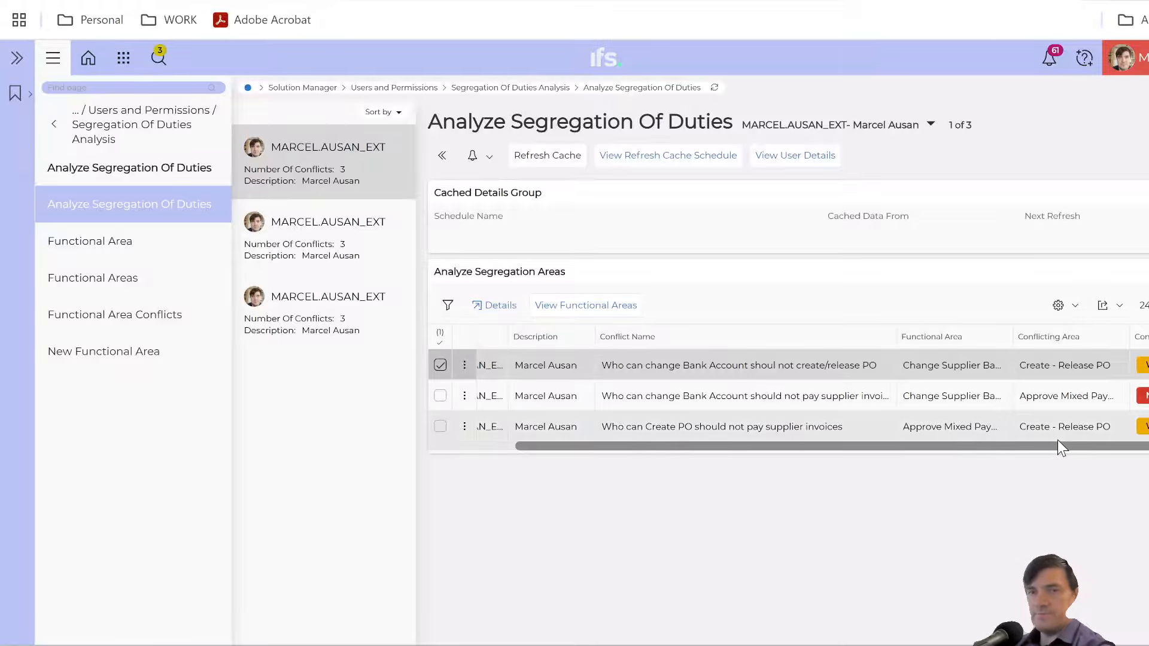
drag(1056, 446, 846, 450)
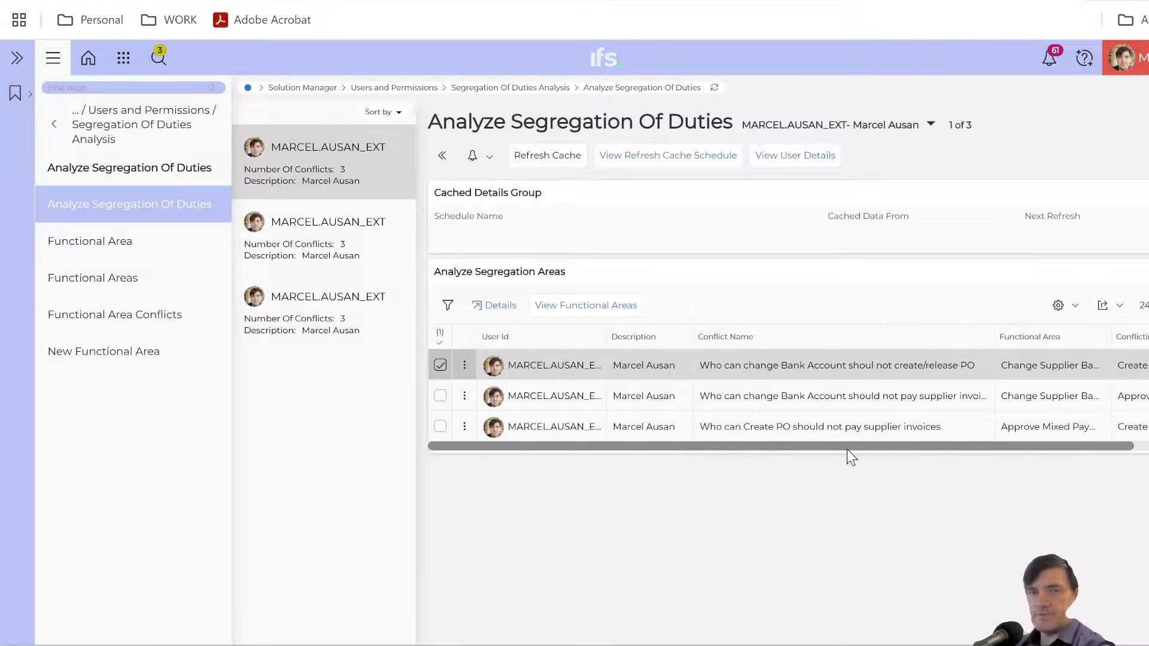
- Select only the conflict "Who can change Bank Account should not pay supplier invoices" and open its details
click(440, 365)
click(440, 395)
drag(530, 448, 619, 447)
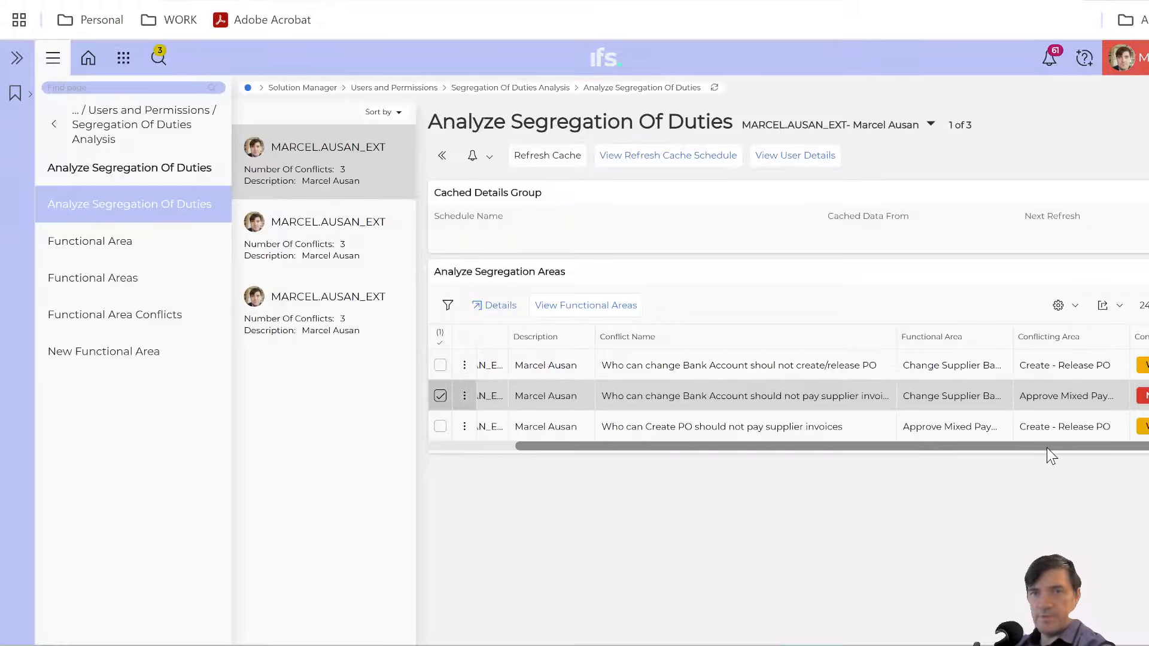
drag(1049, 448, 676, 448)
click(496, 306)
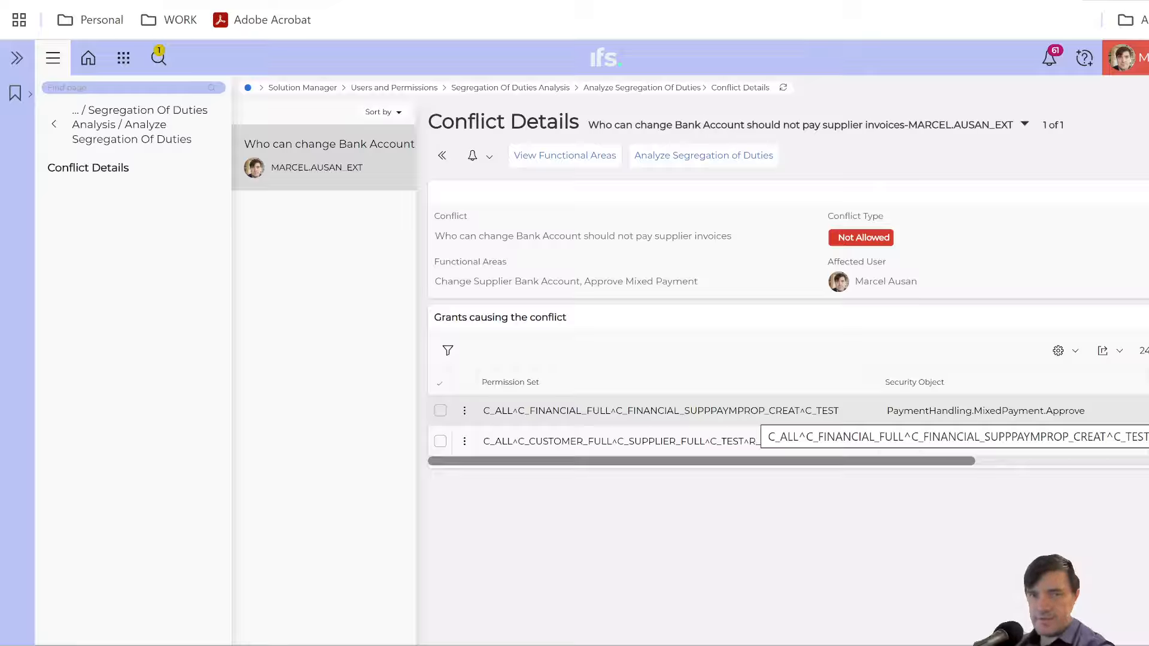
- Examine the security objects and permission sets behind the MixedPayment.Approve and PaymentWayPerIdentity grants, including C_SUPPLIER_FULL and C_FINANCIAL_FULL
drag(729, 463, 792, 461)
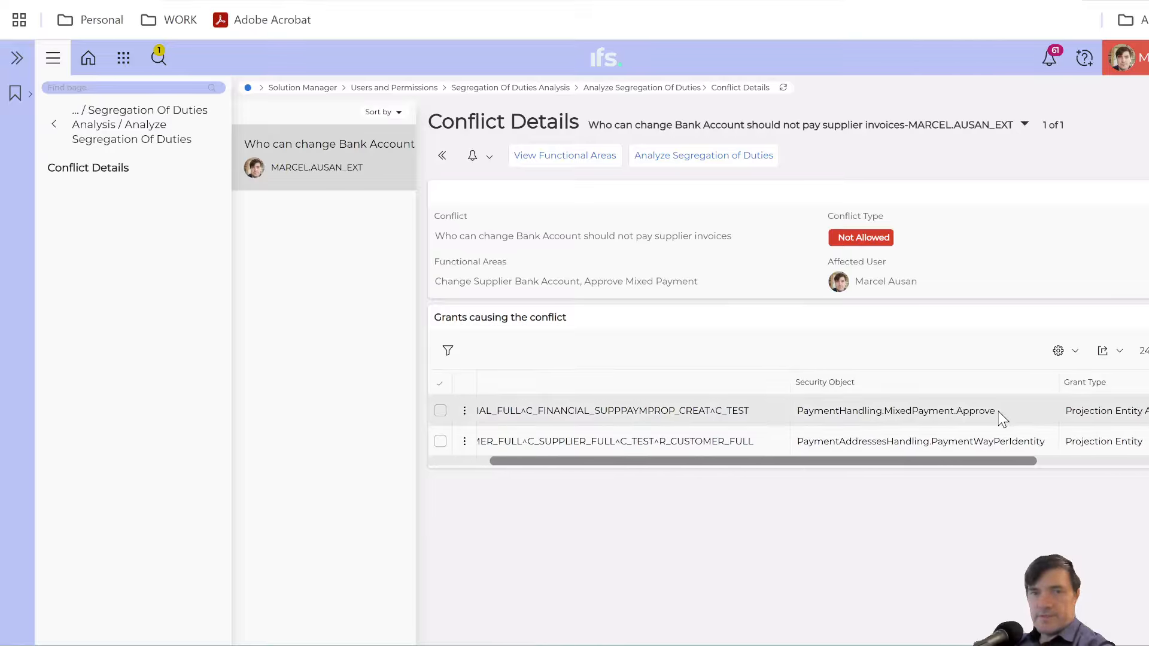
drag(996, 411, 875, 412)
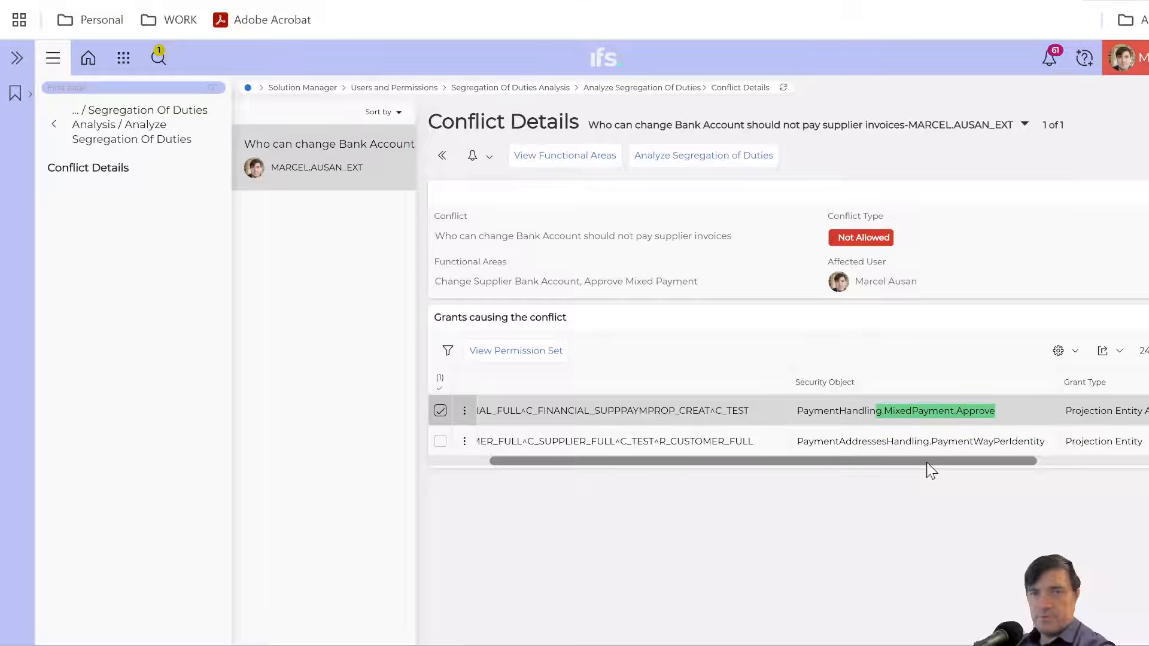
drag(926, 462, 704, 452)
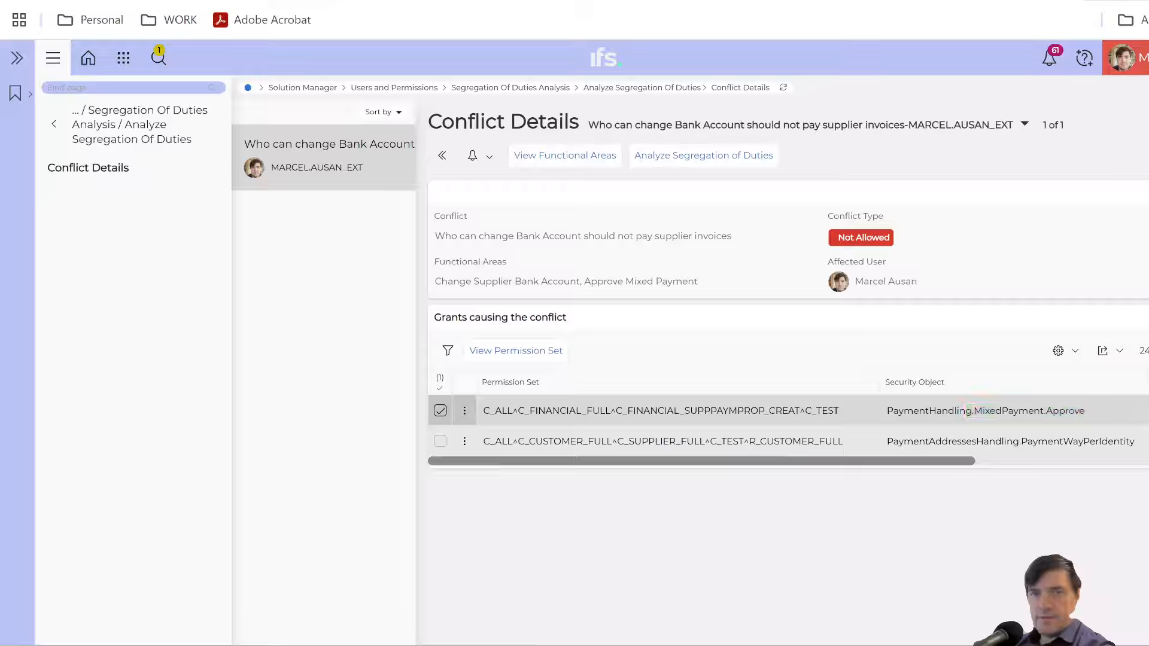
click(1056, 441)
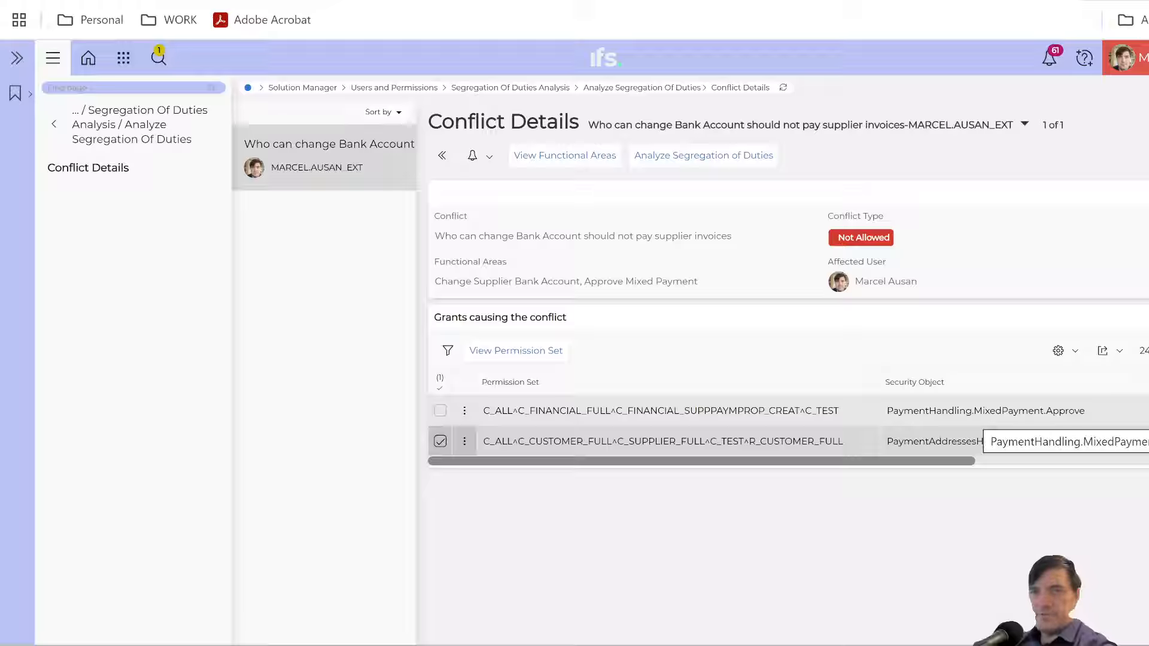
drag(1094, 407, 982, 410)
click(855, 440)
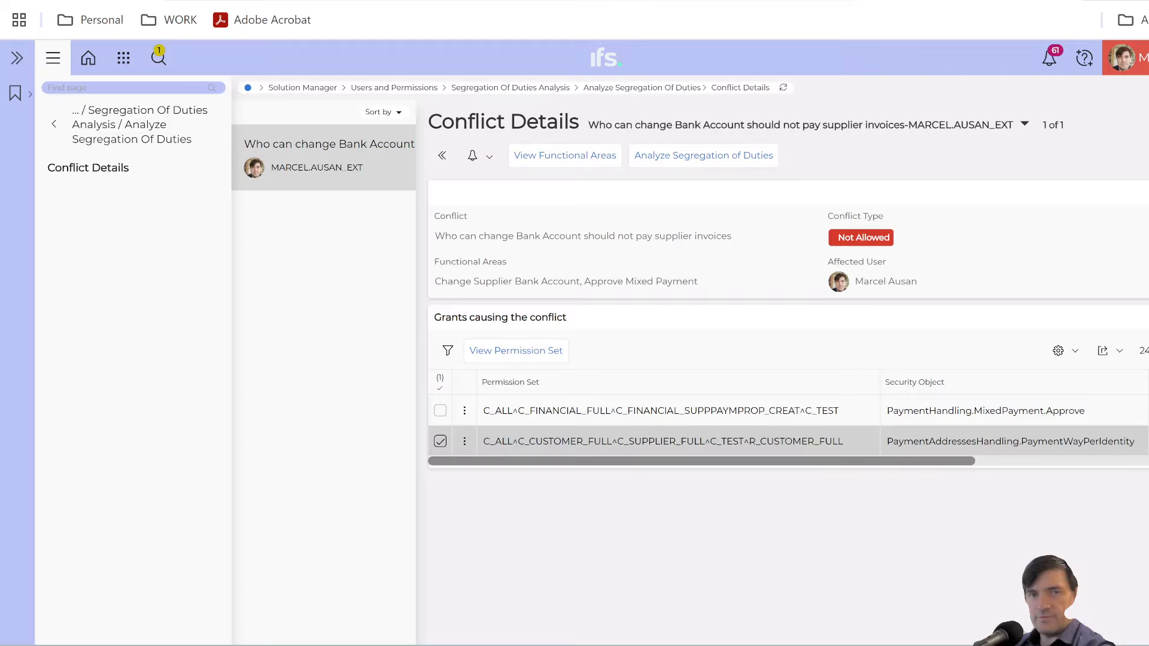
drag(710, 441, 616, 441)
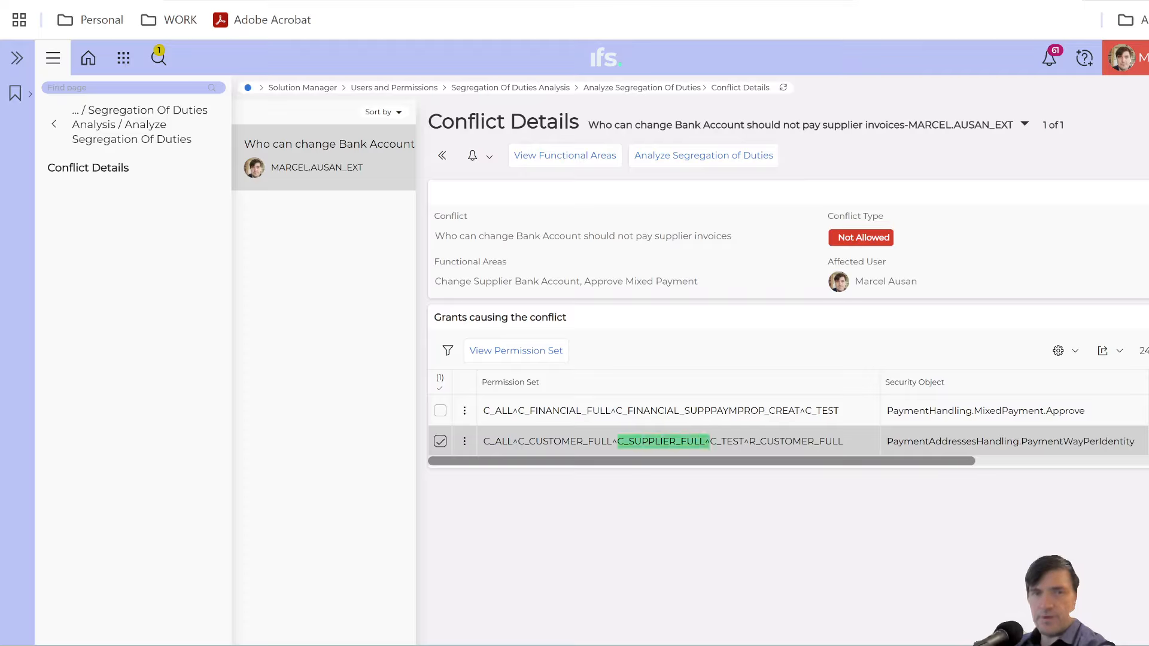
drag(517, 410, 610, 410)
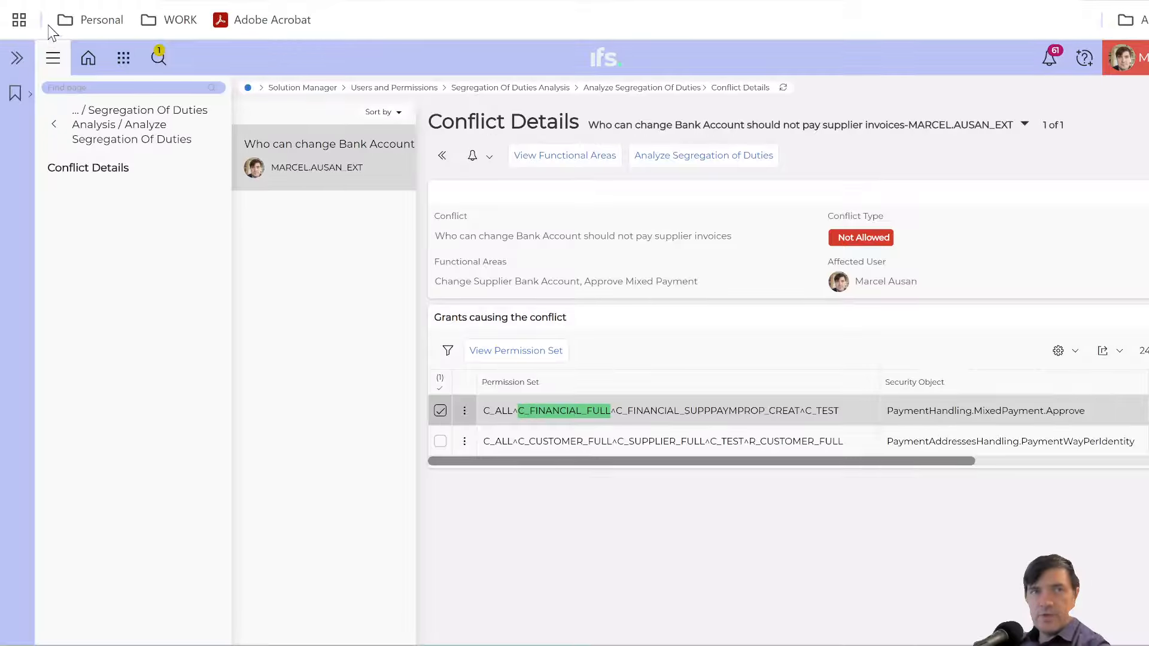
- Reopen the full segregation of duties analysis, filter it by user IDs containing the person's surname and look through the matching users
click(16, 0)
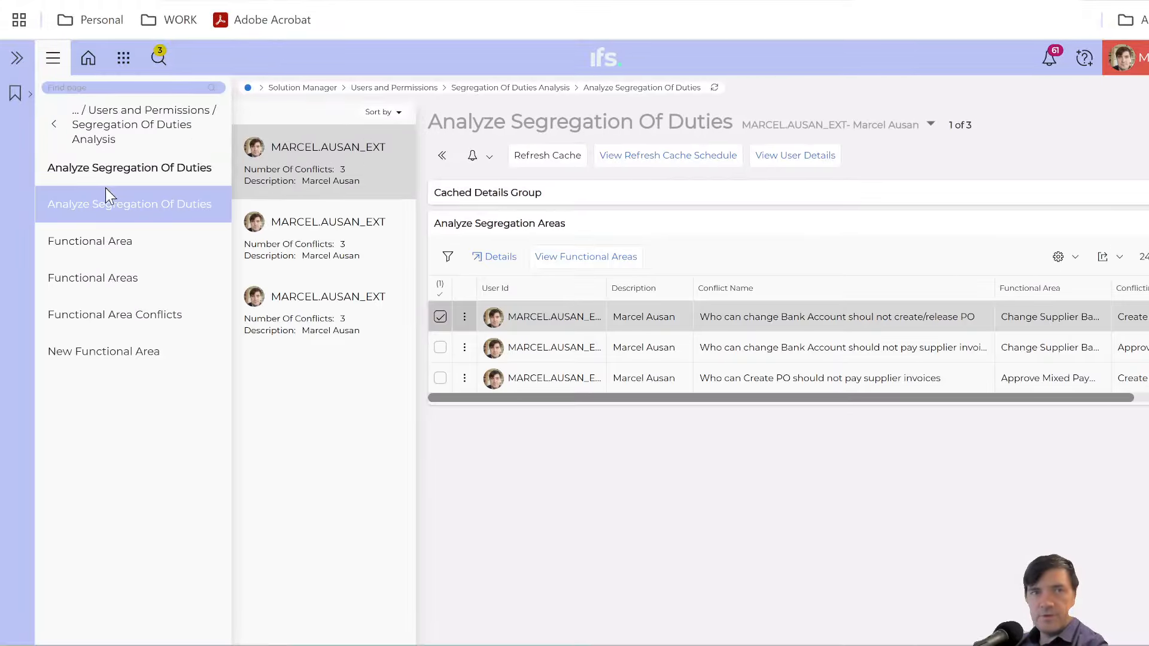
click(105, 212)
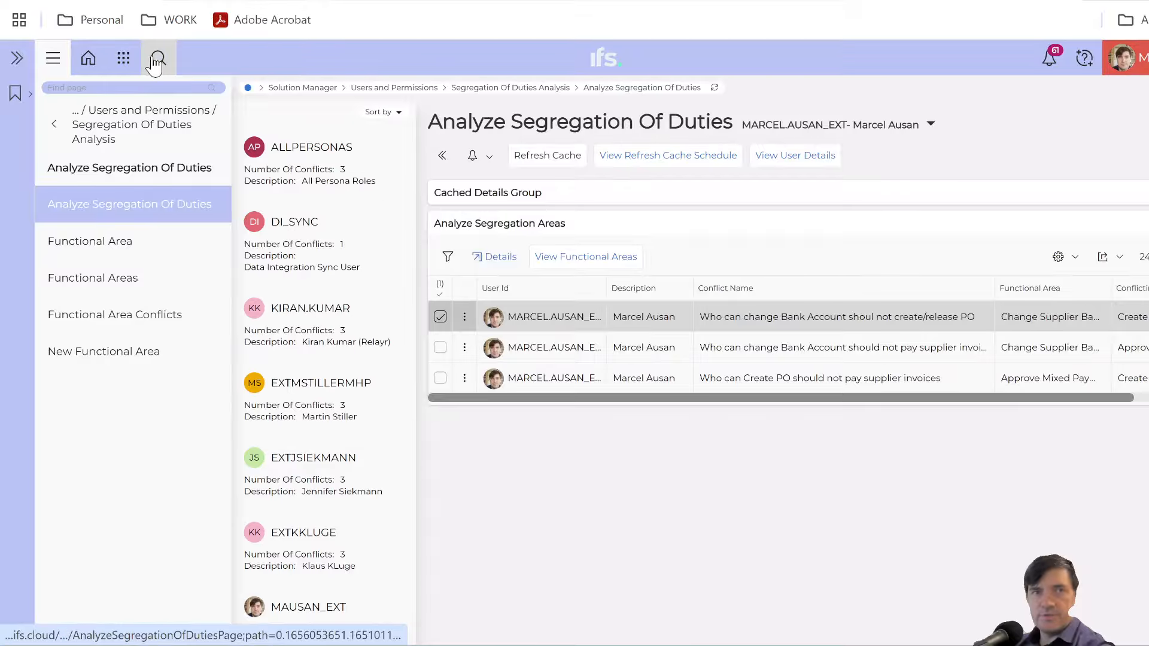
click(156, 60)
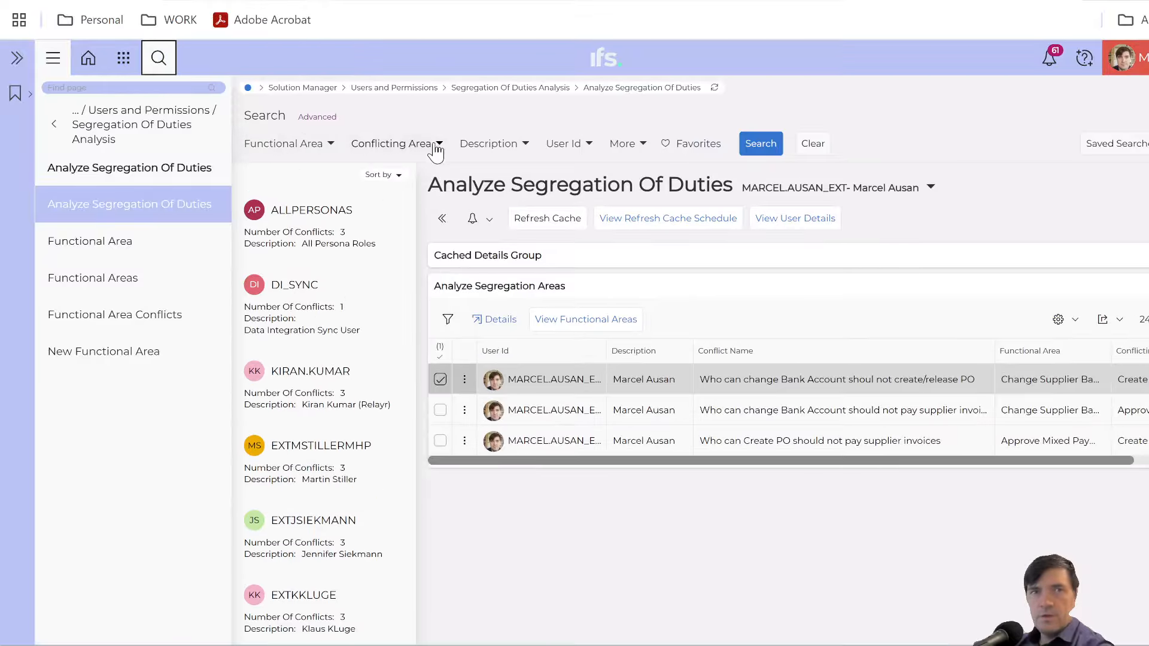
click(563, 147)
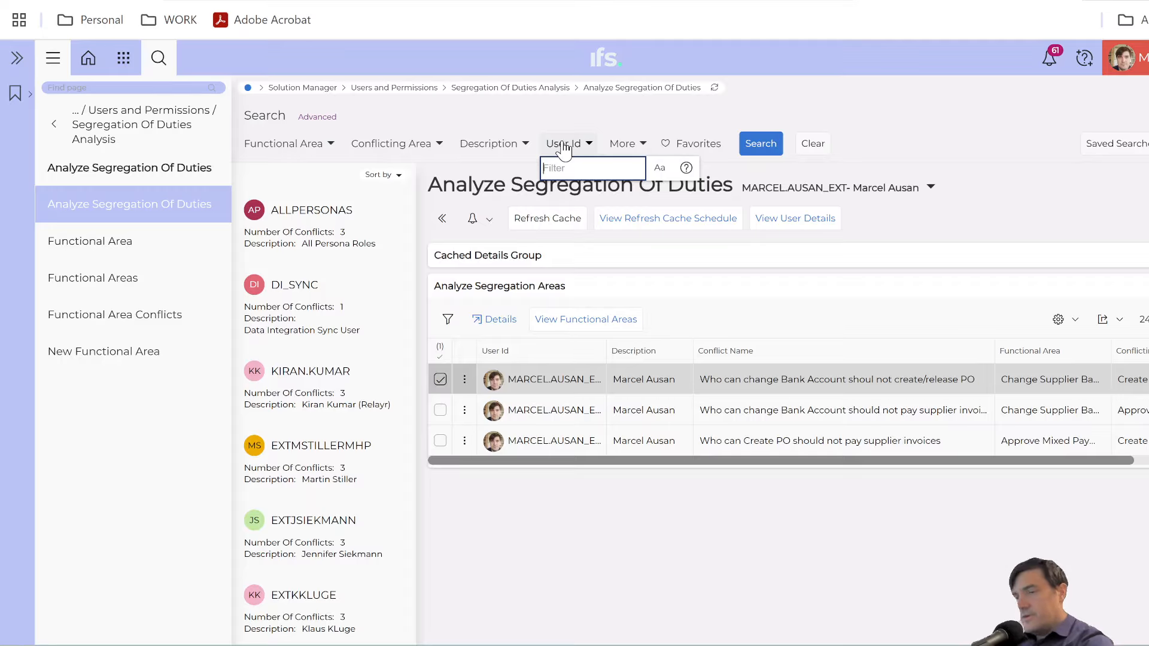
text(%%)
text(AUSAN%)
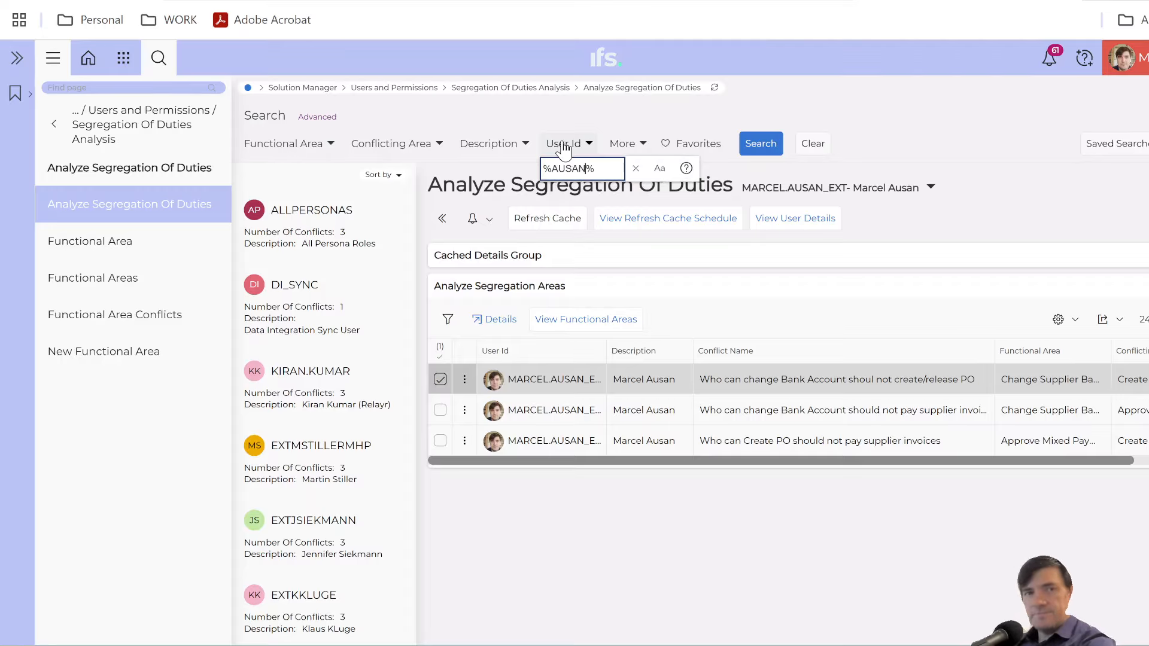
key(Return)
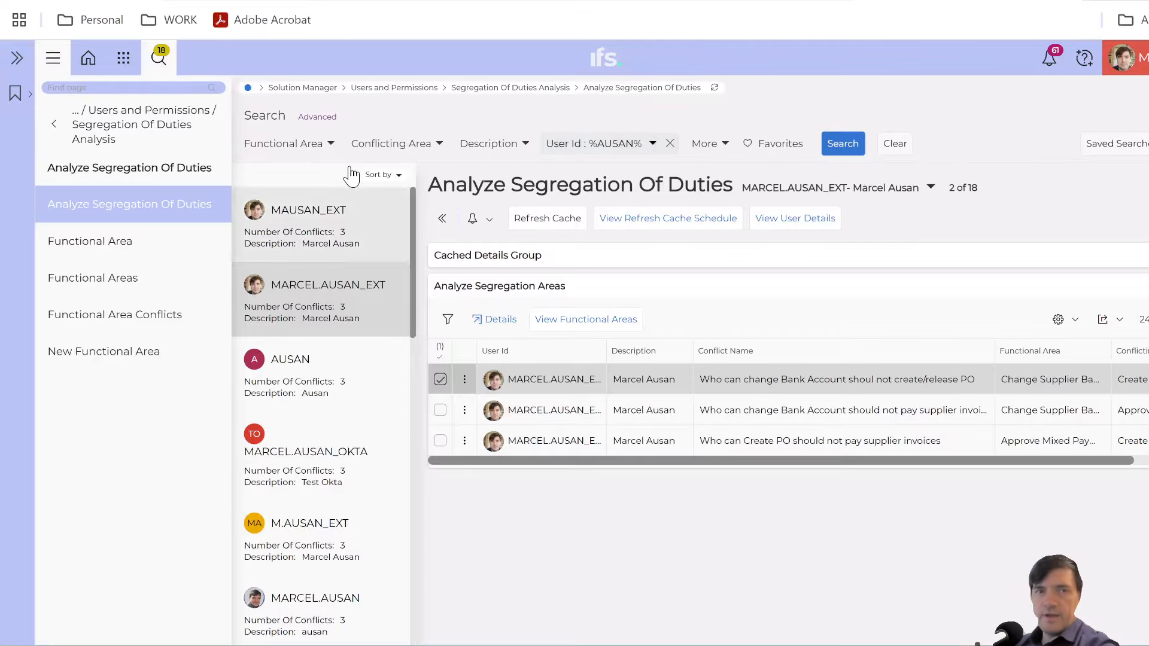
scroll(364, 321, down, 8)
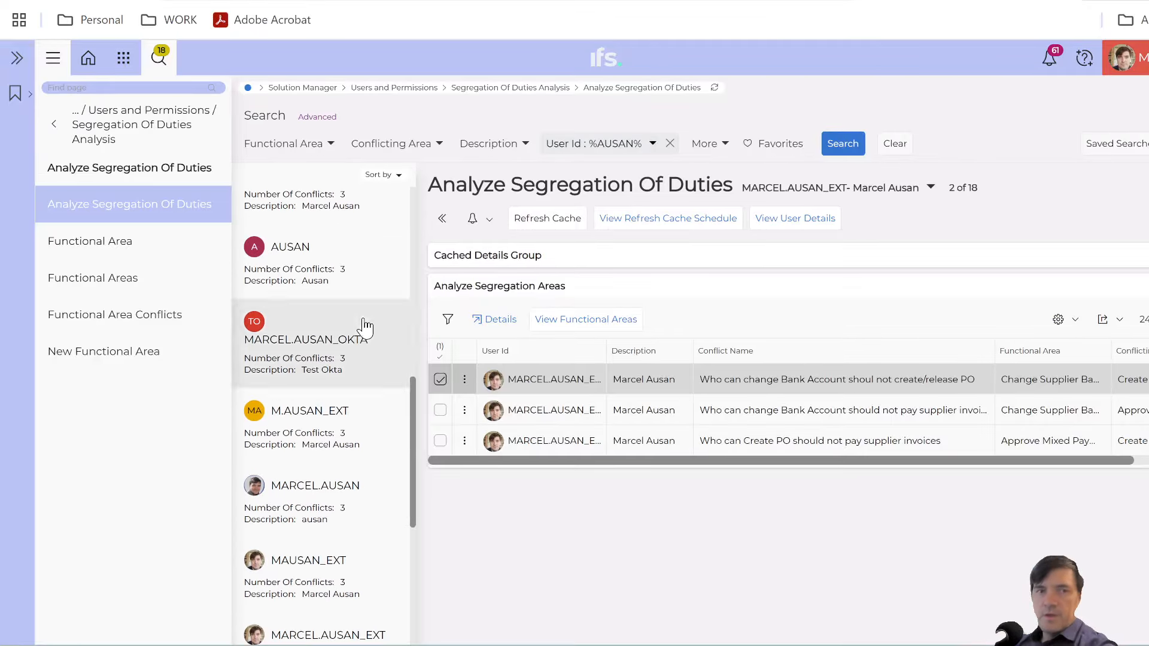
scroll(363, 321, down, 5)
scroll(363, 541, up, 12)
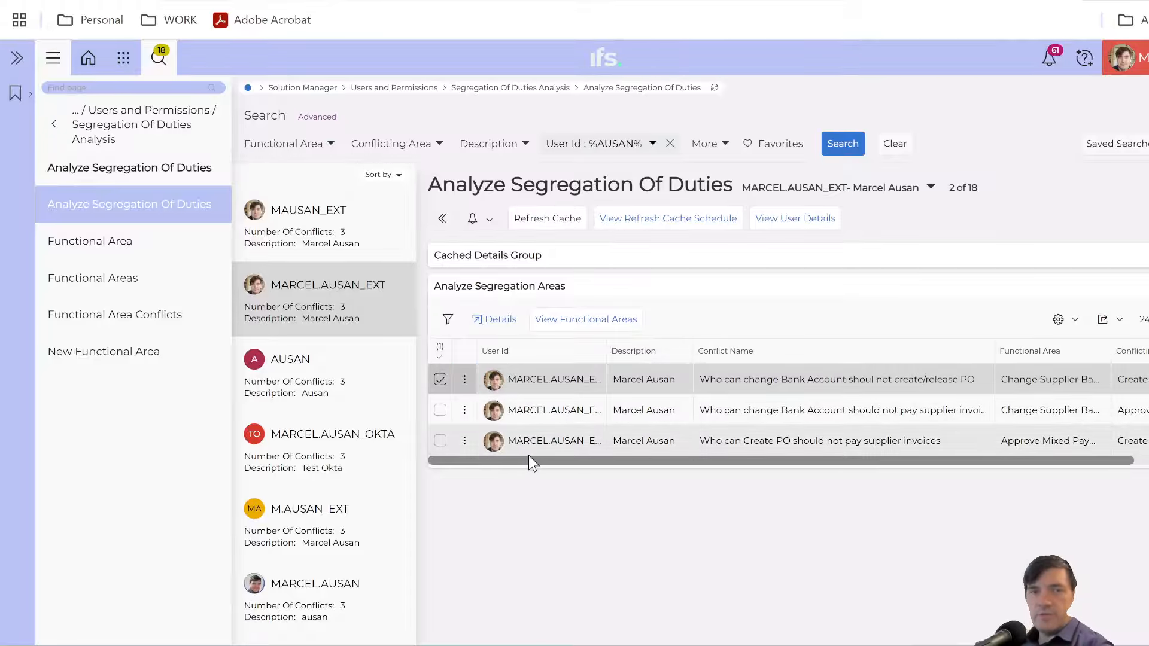
drag(540, 461, 475, 486)
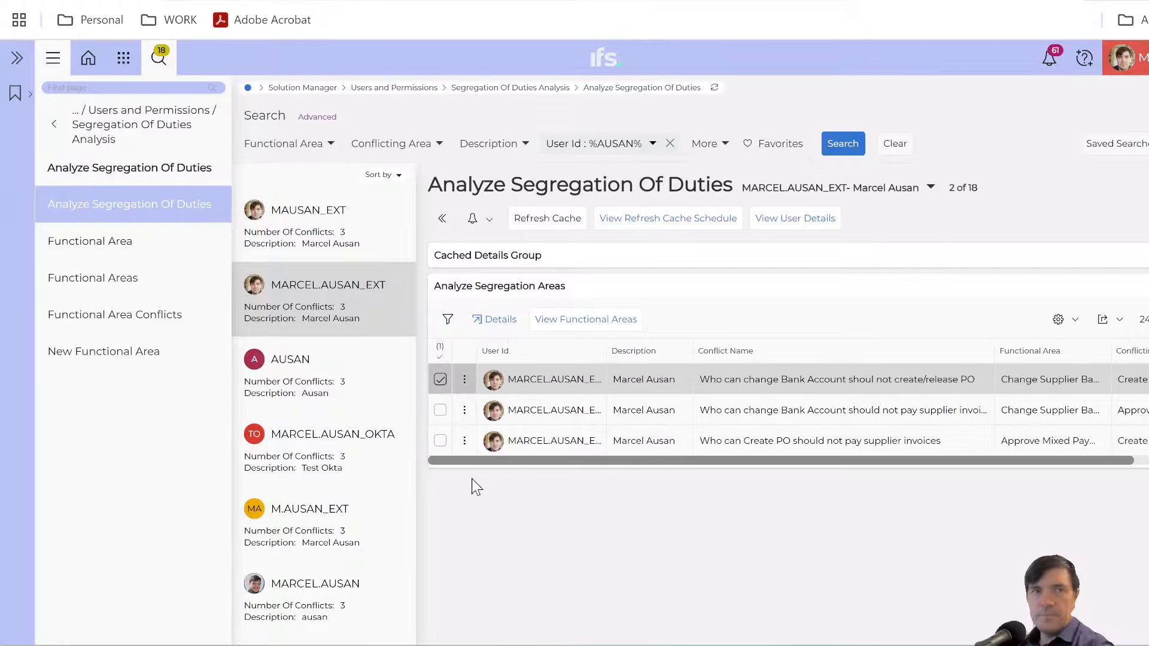
- Open the Functional Area page and show the projection entity actions of Create - Release PO
click(98, 240)
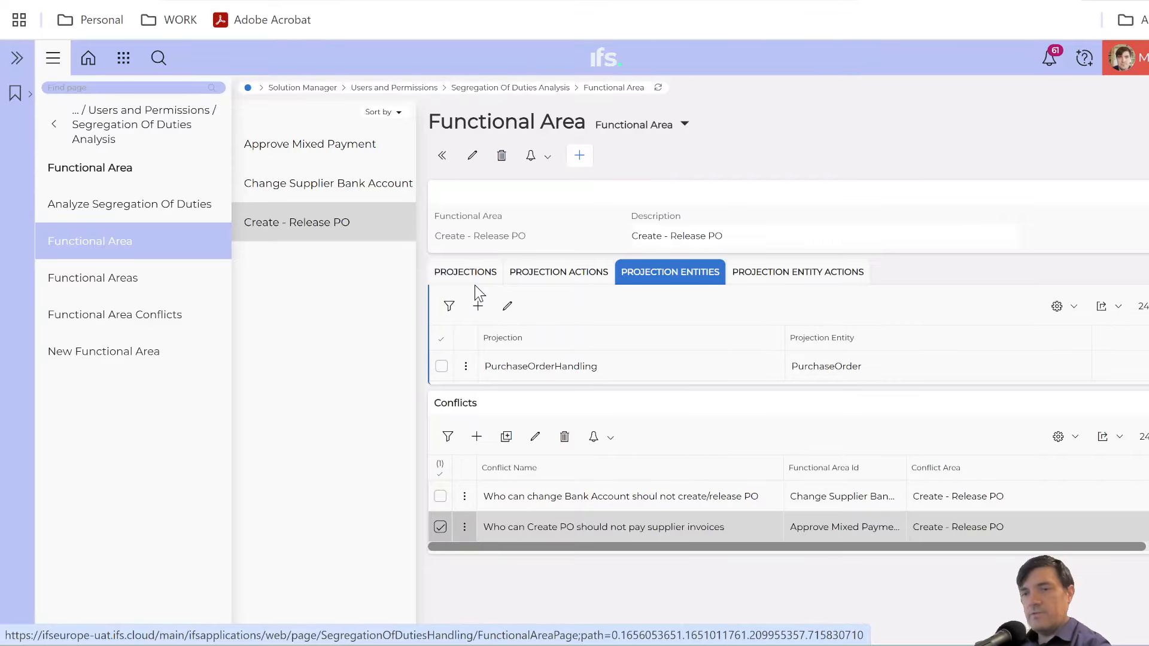
click(832, 273)
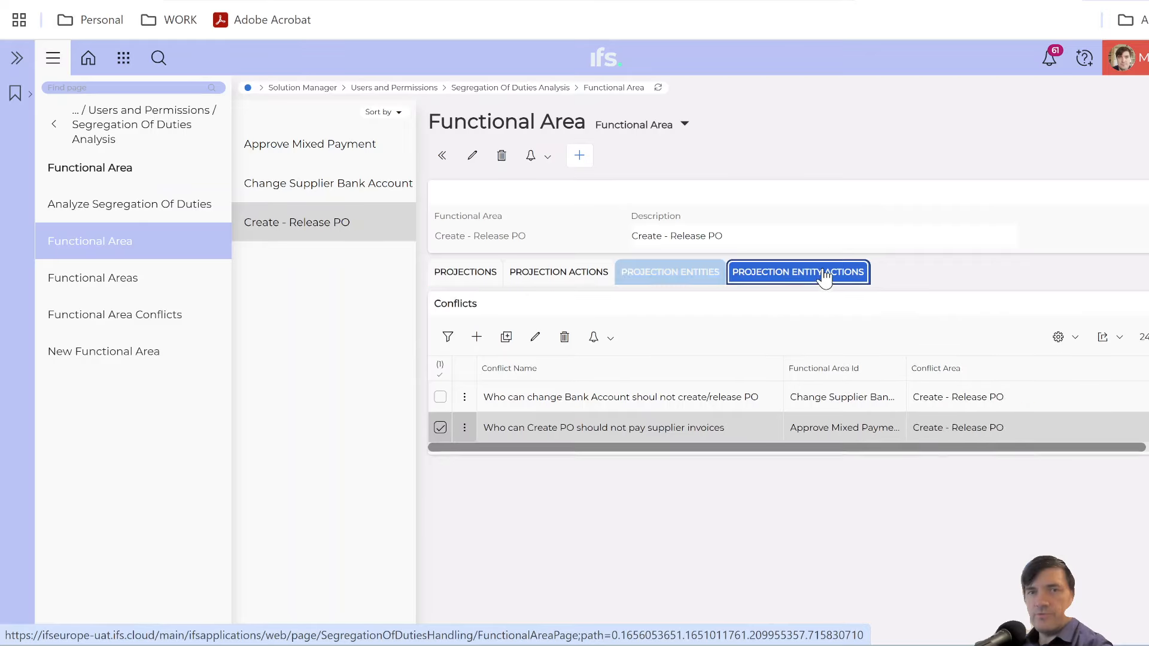